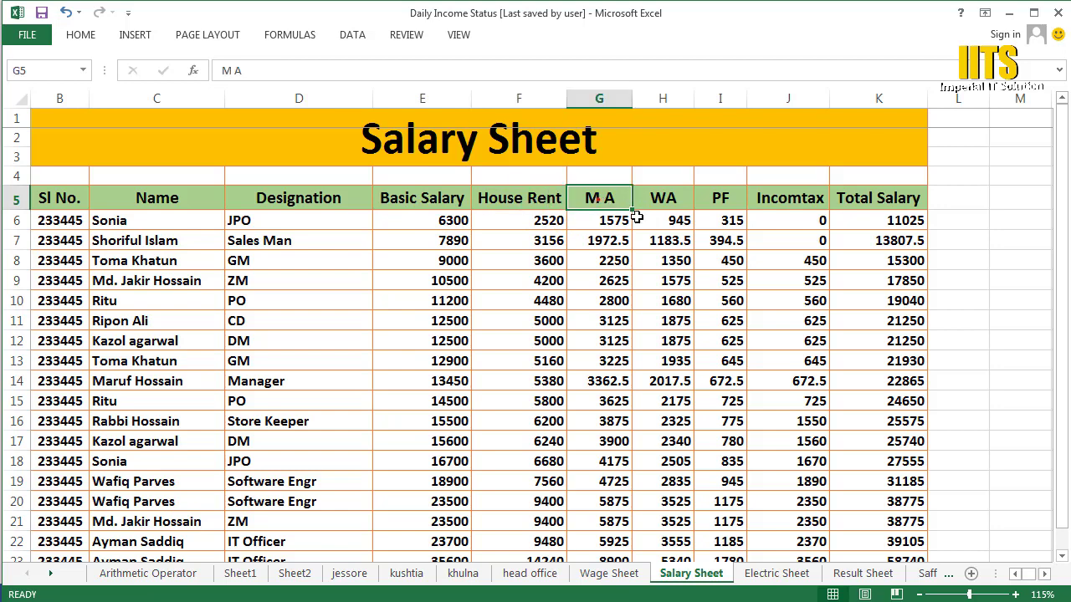
Step: Review the WA, PF, Incomtax and Total Salary column headings of the finished salary sheet
left_click(669, 199)
left_click(717, 206)
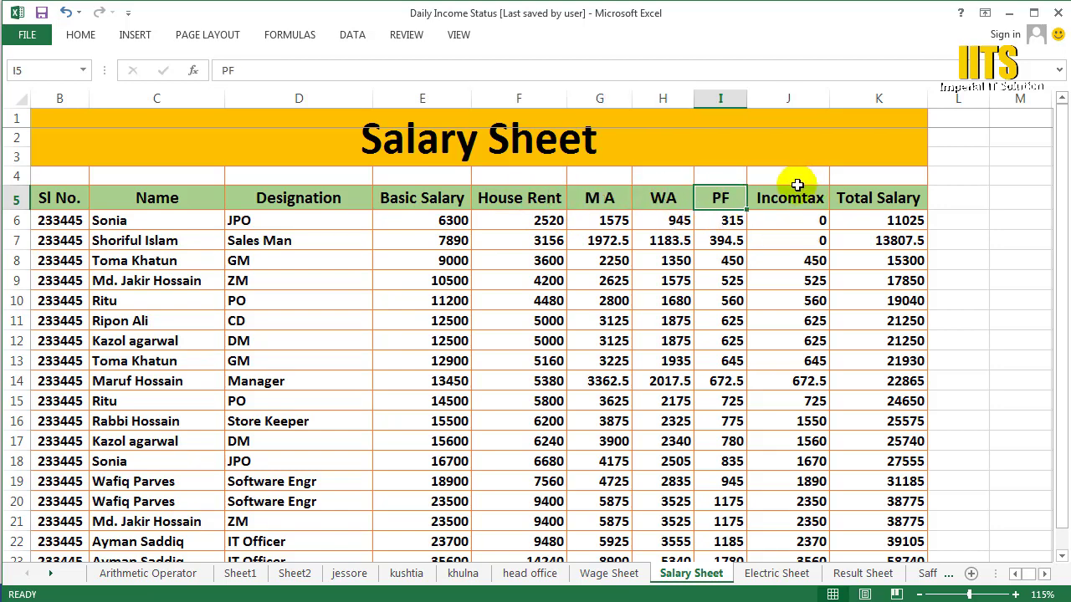
left_click(803, 194)
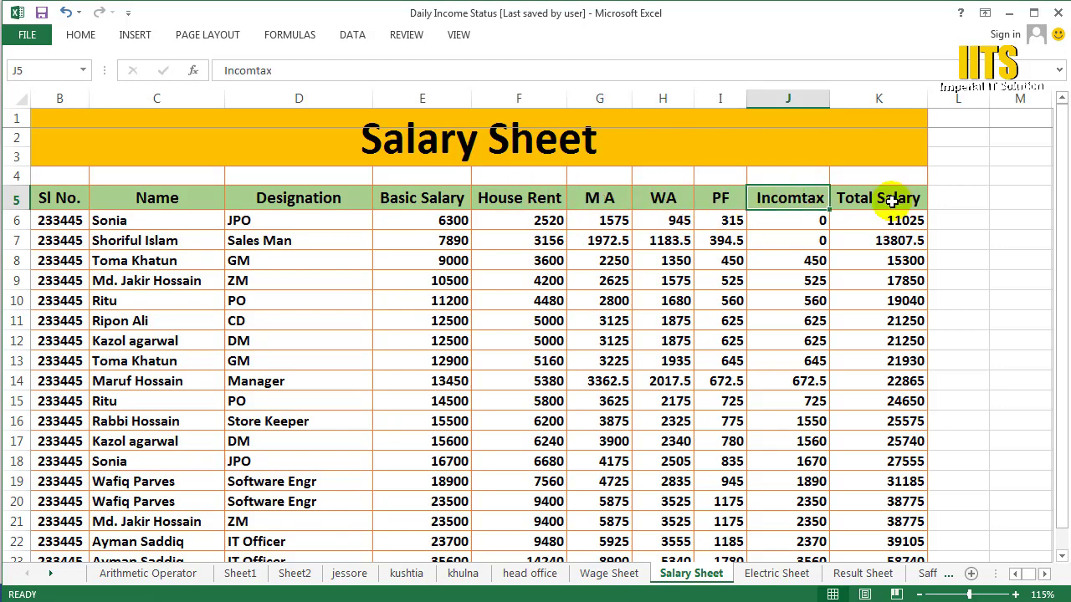
left_click(889, 200)
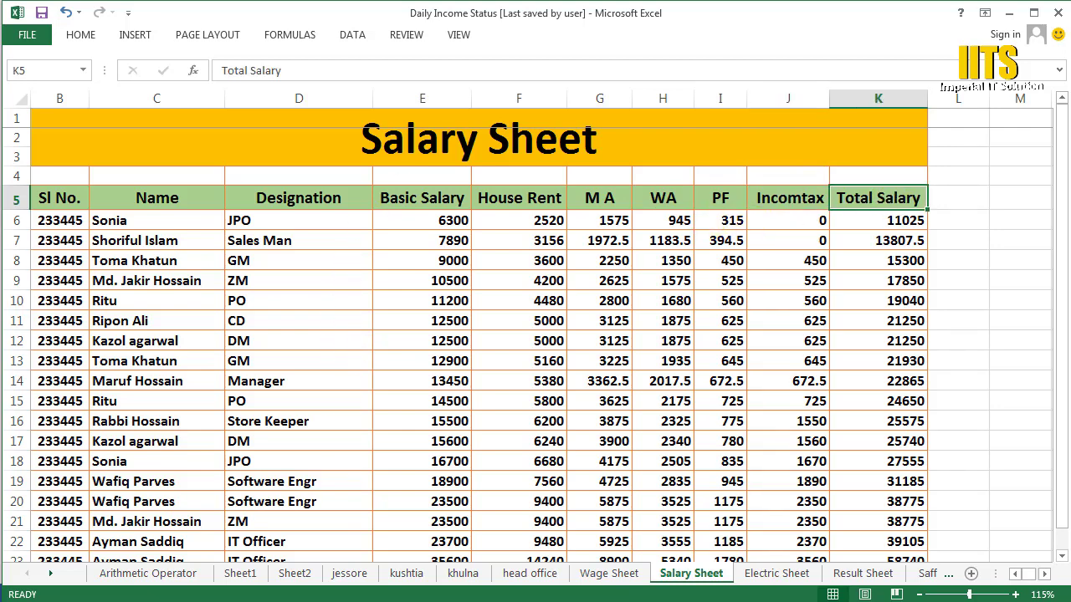
Step: Switch to the Book1 workbook and delete columns L to O beyond the Total Salary column
left_click(276, 556)
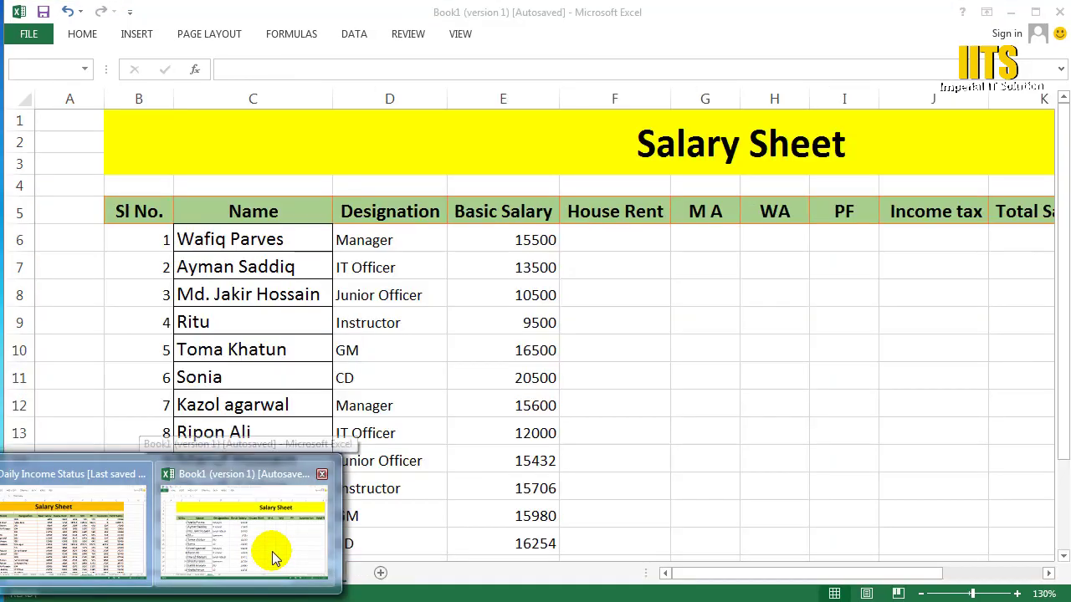
left_click(821, 345)
left_click(237, 145)
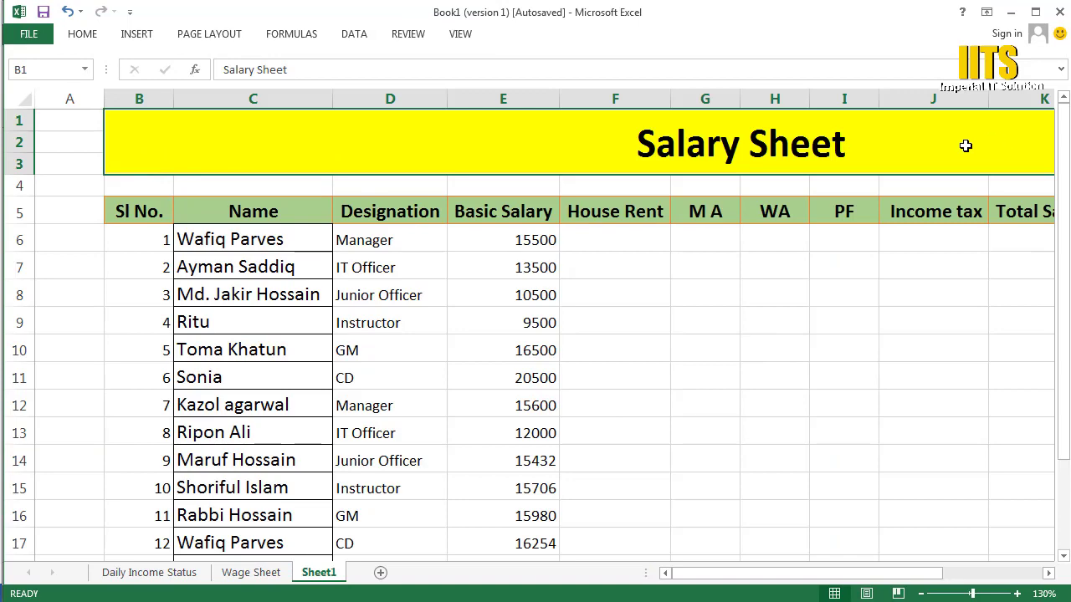
scroll(961, 149, "down", 2, "ctrl")
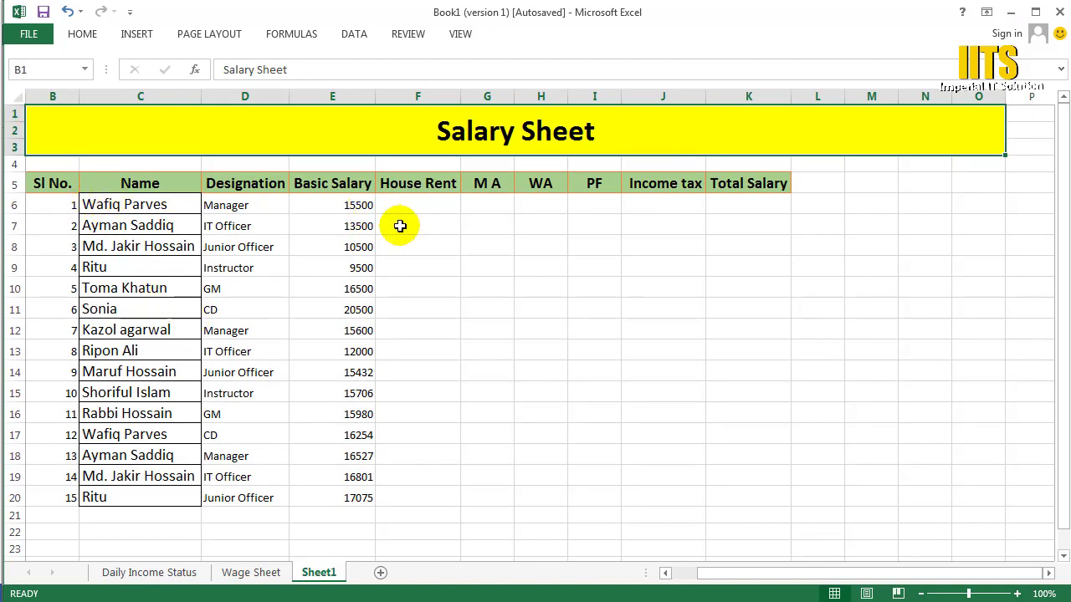
left_click_drag(779, 576, 754, 577)
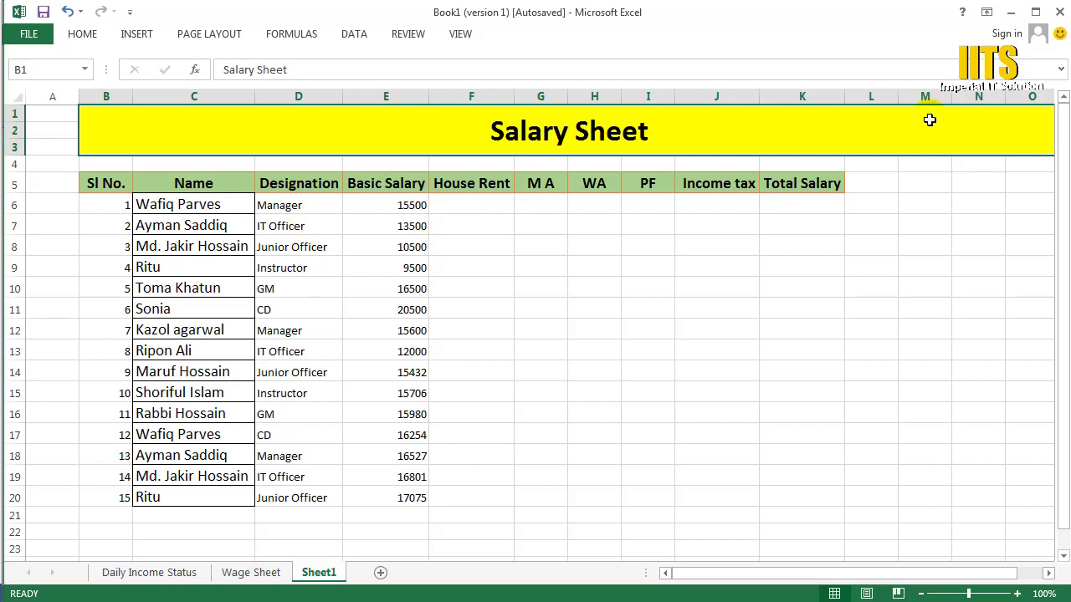
left_click_drag(882, 98, 952, 100)
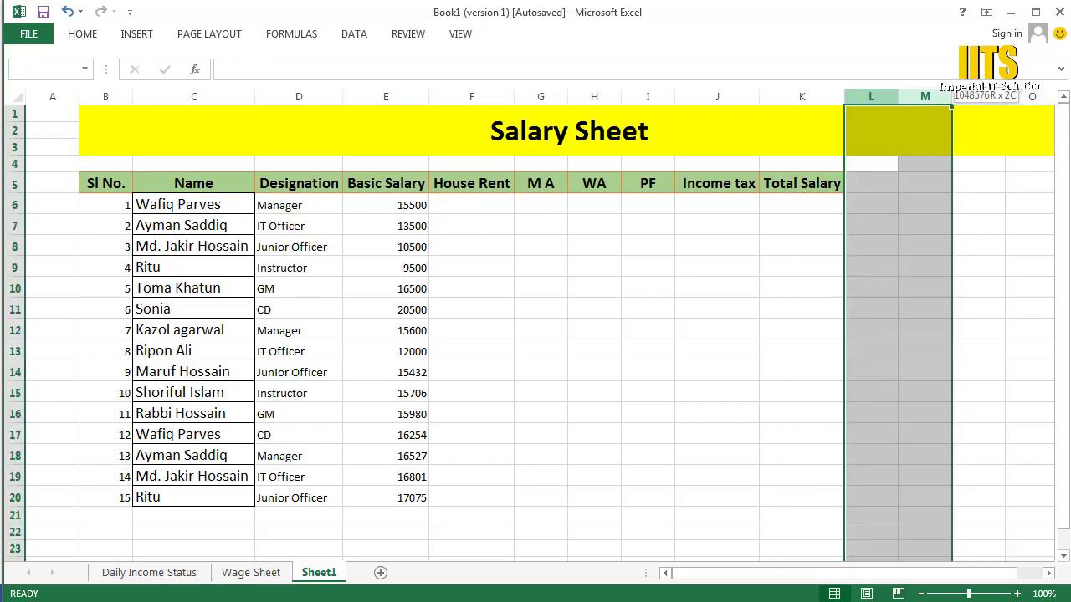
left_click_drag(1035, 103, 1032, 100)
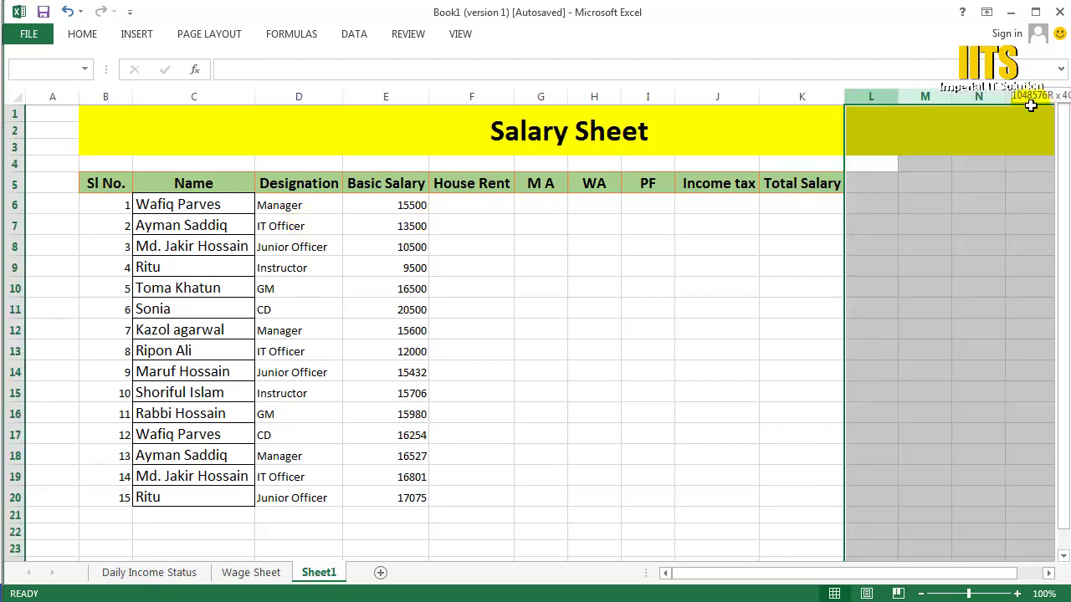
right_click(924, 98)
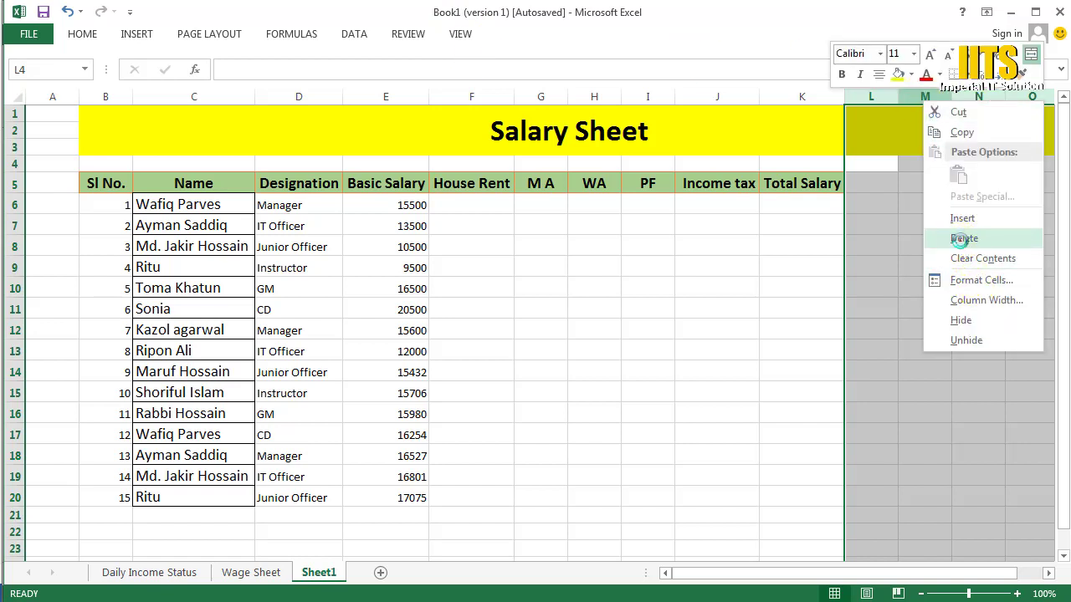
left_click(904, 234)
left_click(741, 286)
left_click(887, 284)
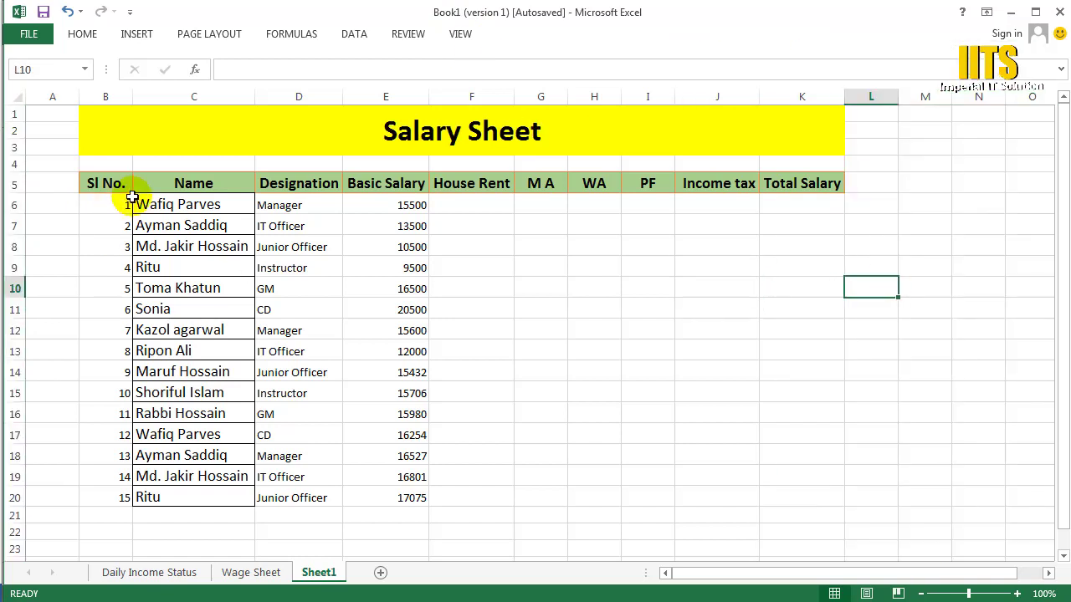
Step: Center the serial numbers in B6:B20 horizontally and vertically within their cells
left_click_drag(103, 207, 118, 490)
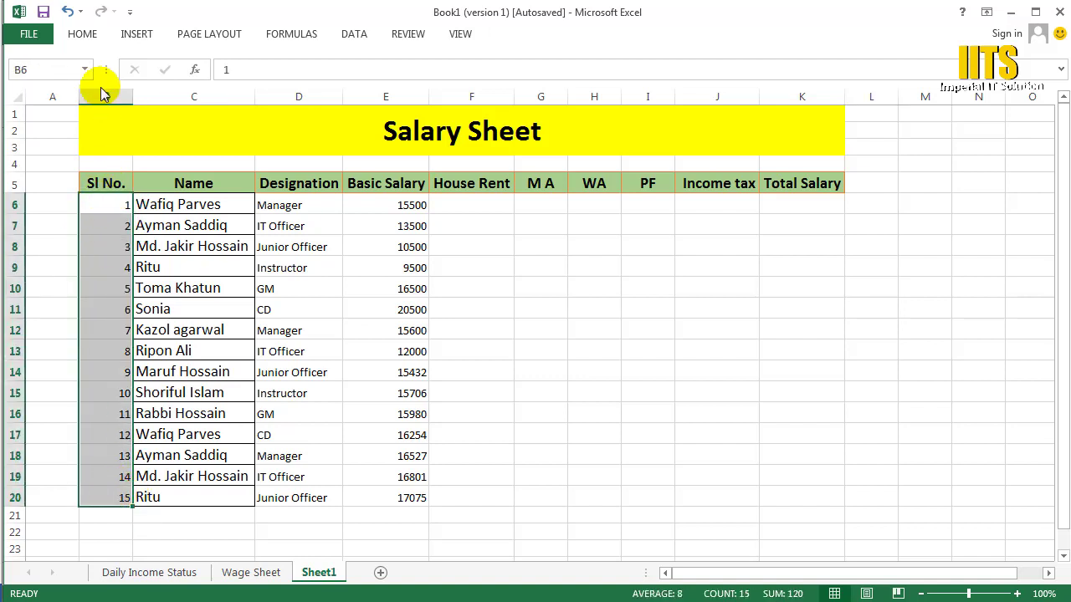
left_click(79, 37)
left_click(280, 88)
Step: Compare the font formatting of the first Name cell, C6, with that of the first Designation cell, D6
left_click(201, 205)
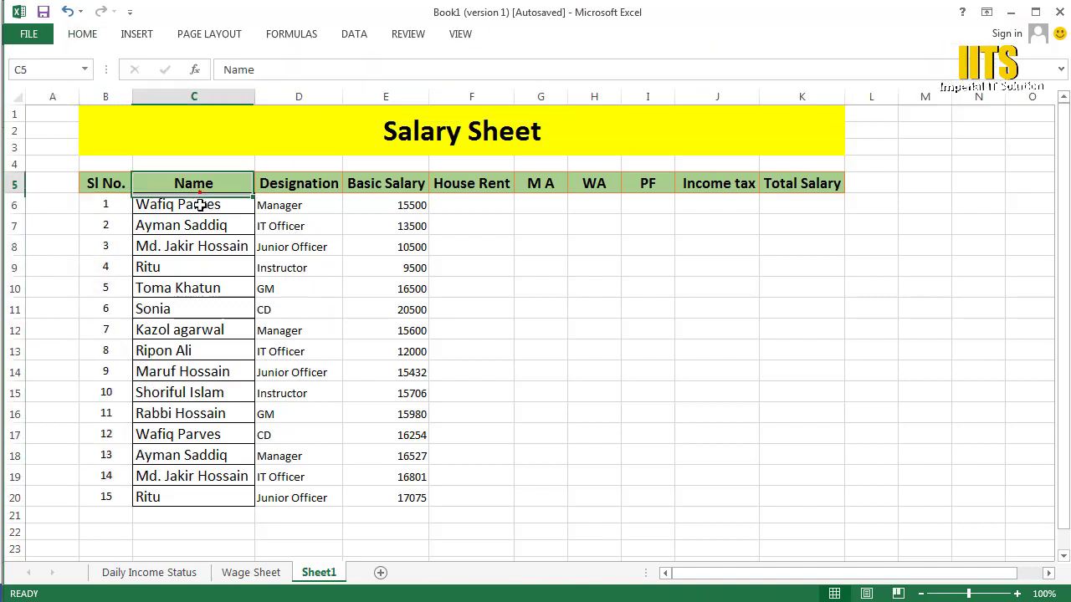
left_click(301, 371)
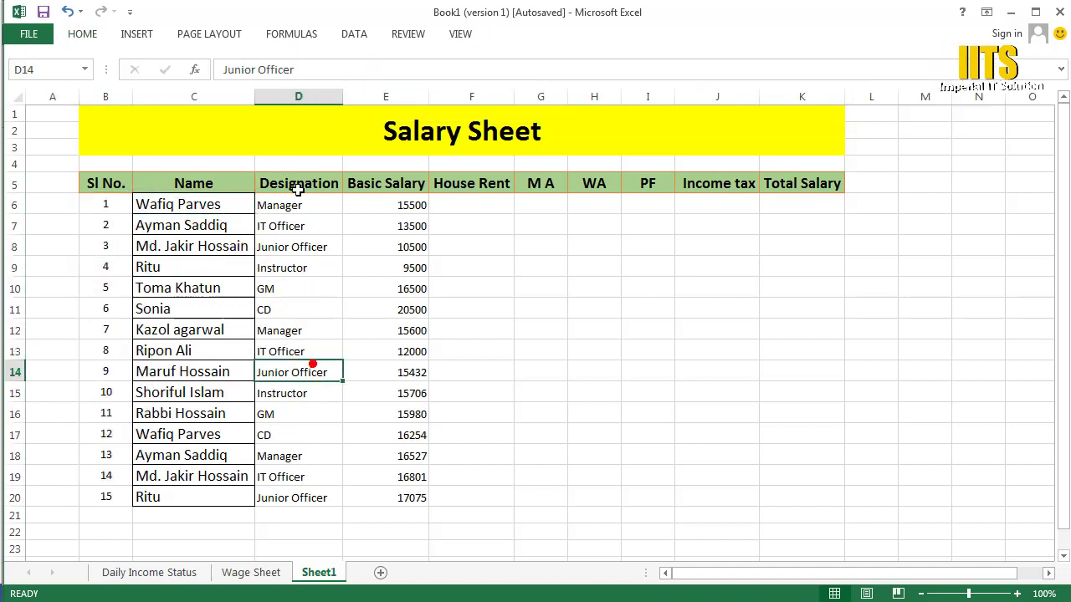
left_click(221, 205)
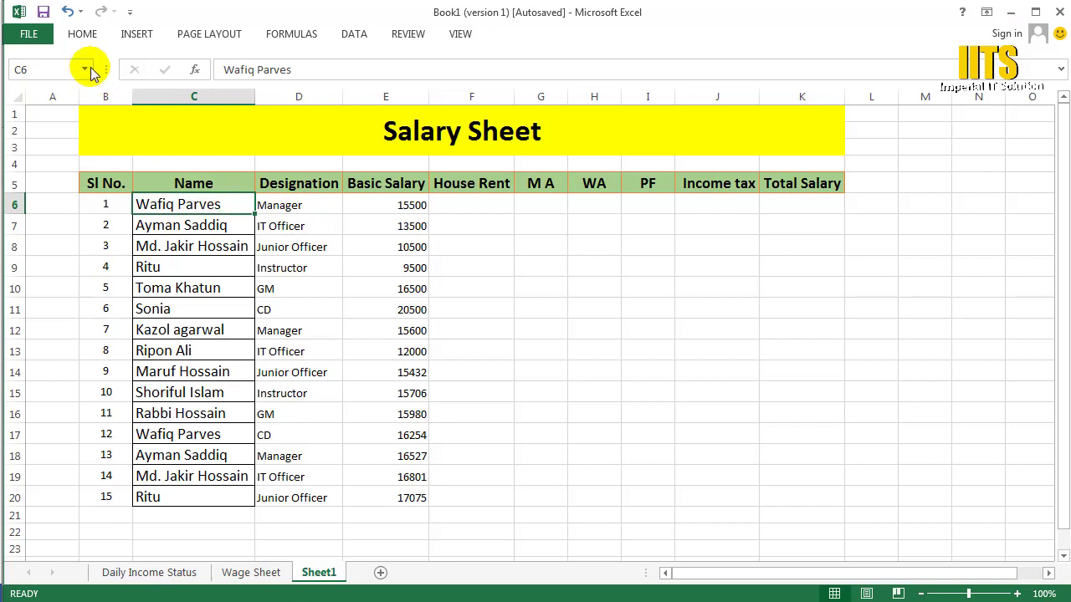
left_click(78, 35)
left_click(291, 202)
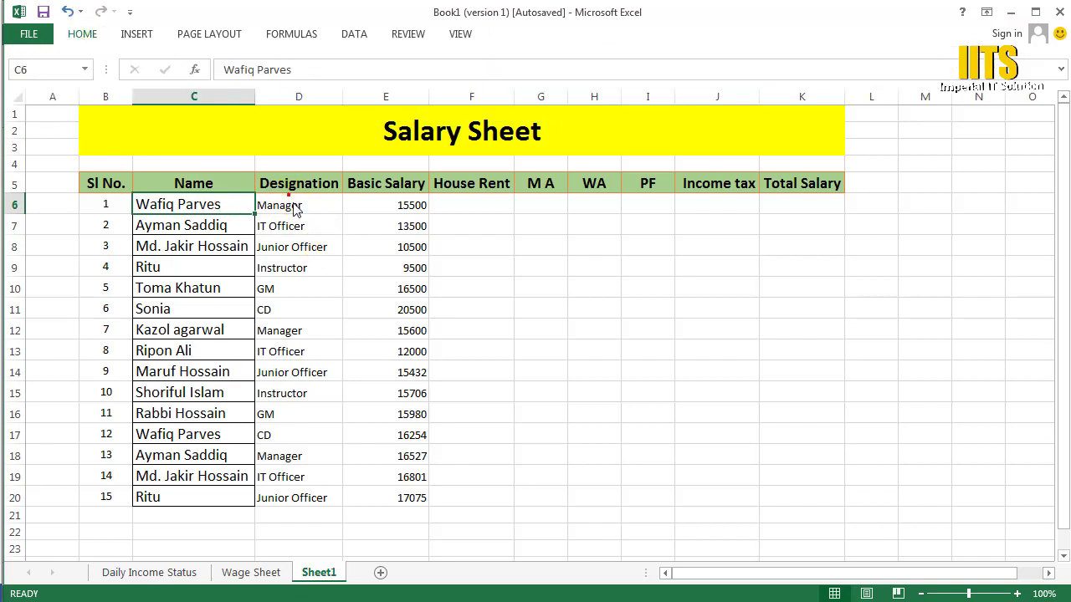
left_click(295, 206)
left_click(86, 42)
left_click(286, 197)
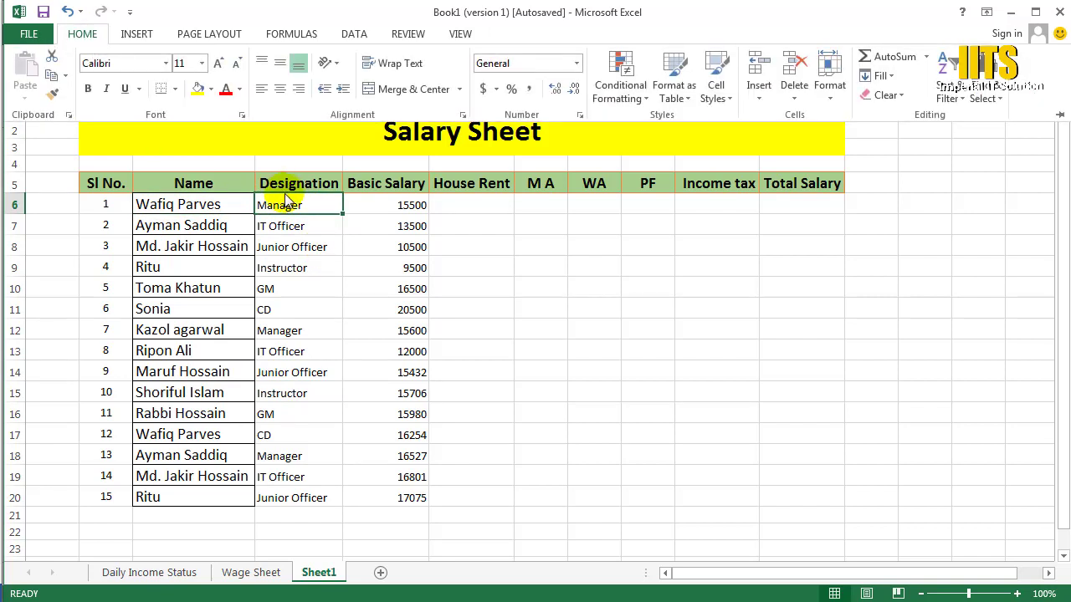
left_click(353, 293)
Step: Increase the font size of the Designation to Total Salary cells, D6:K20, to match the Name column
left_click_drag(280, 205, 810, 493)
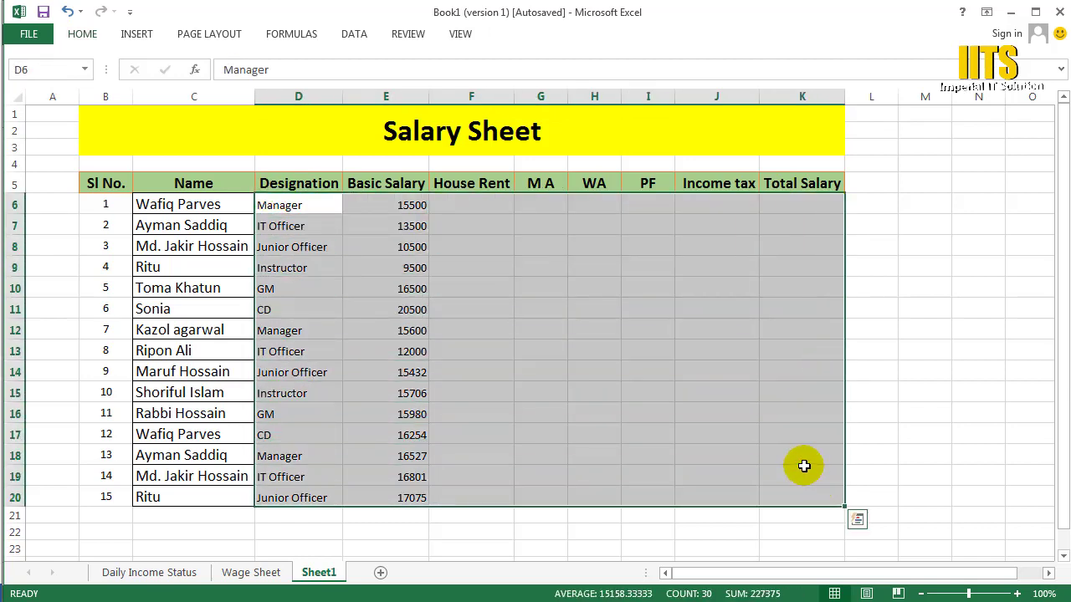
left_click(82, 34)
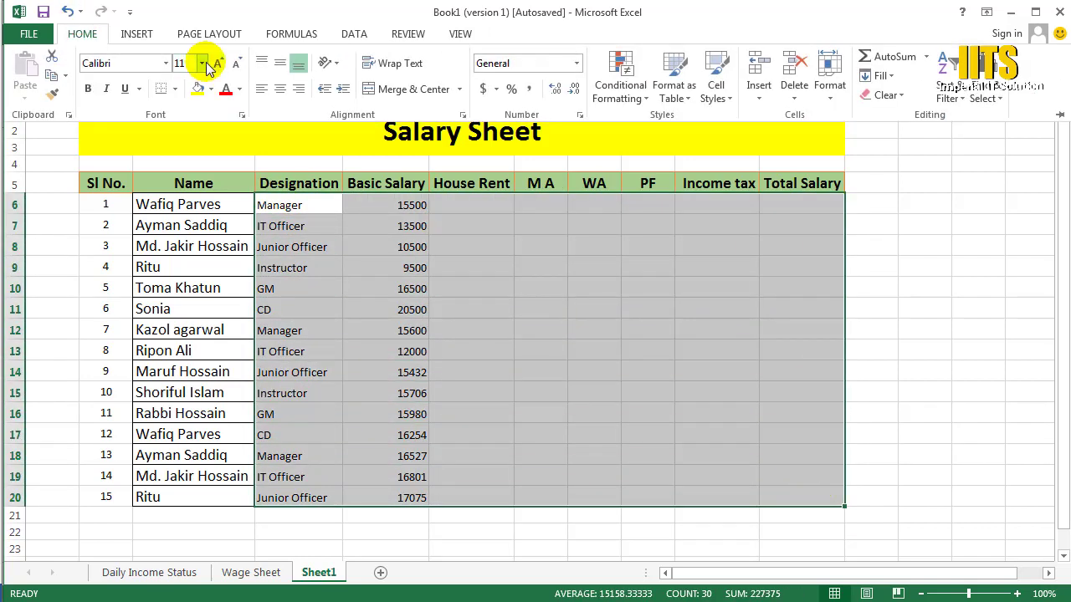
left_click(202, 62)
left_click(181, 162)
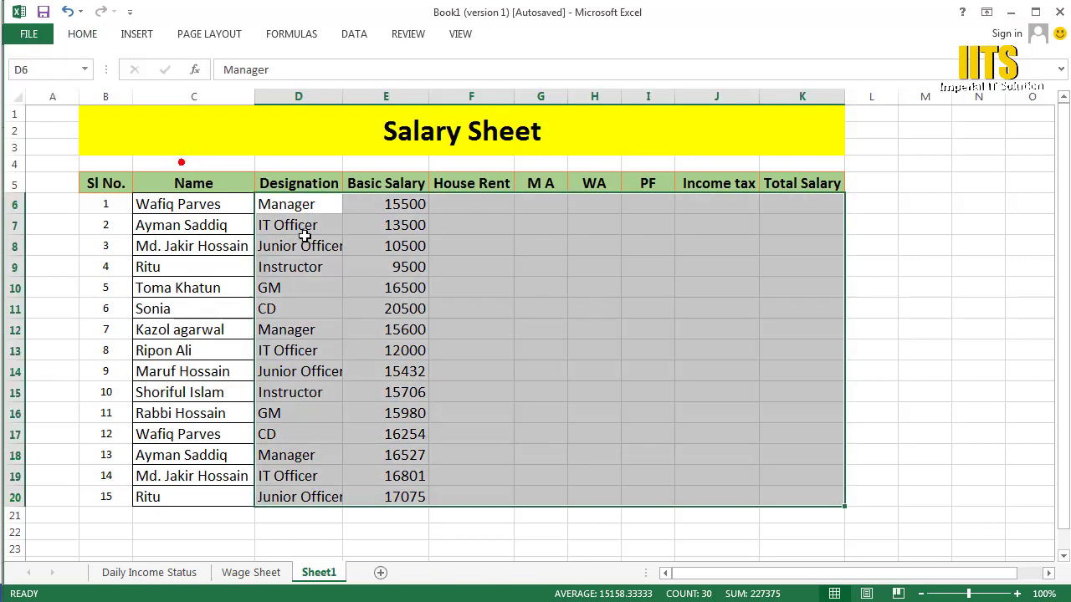
left_click(581, 404)
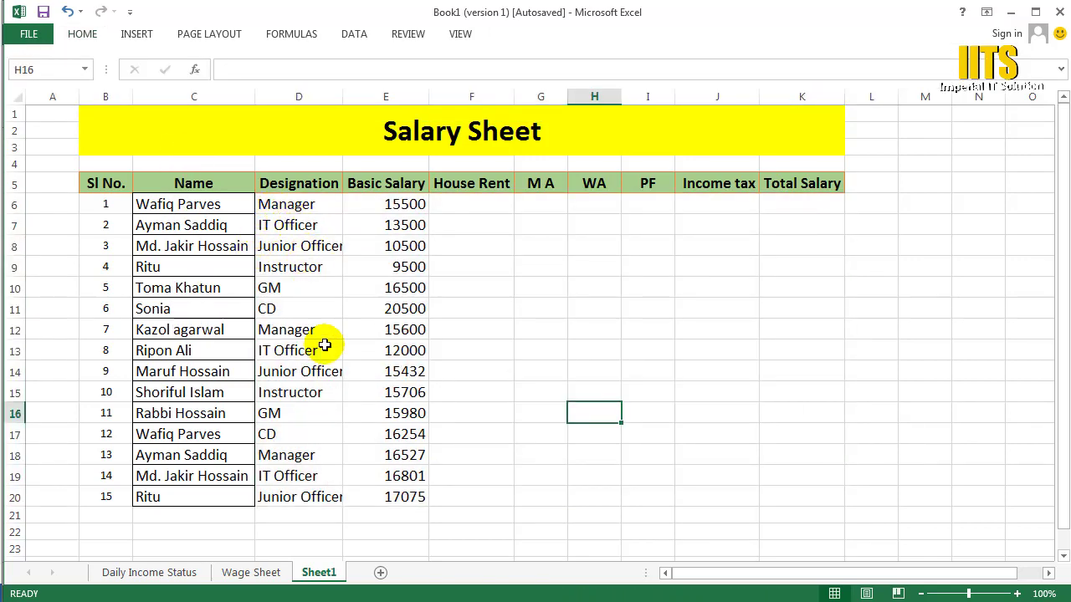
left_click(563, 427)
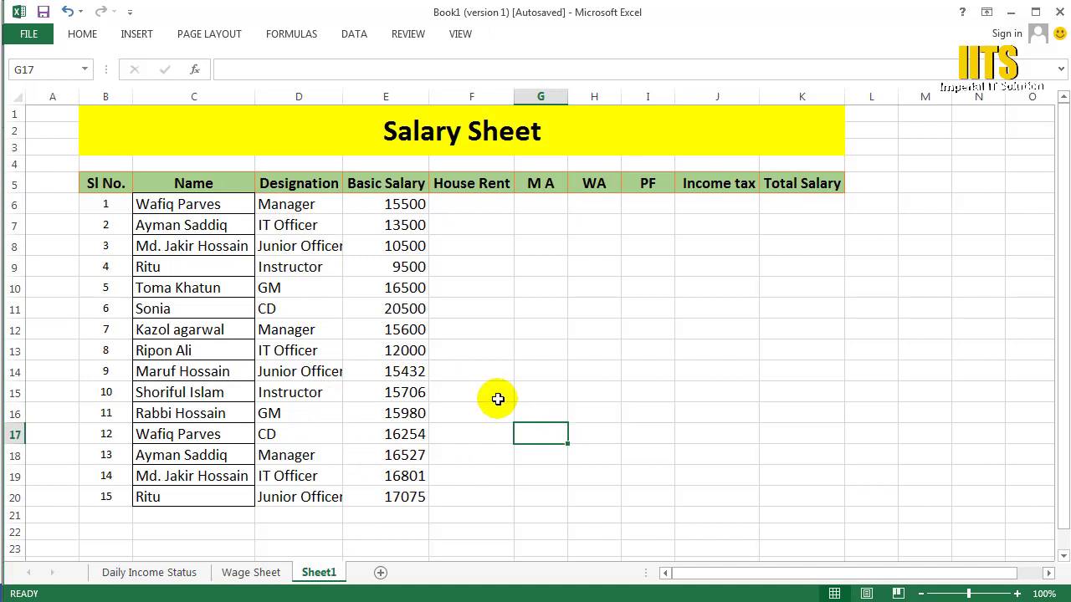
Step: Apply All Borders to the salary table body, B6:K20
left_click(766, 369)
left_click_drag(102, 207, 836, 502)
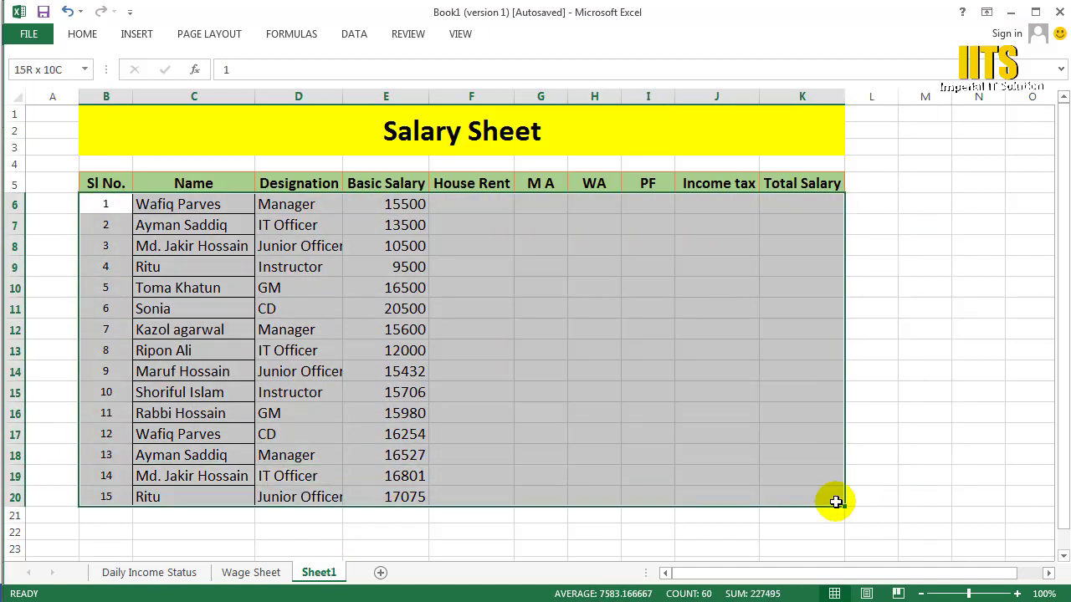
left_click(84, 33)
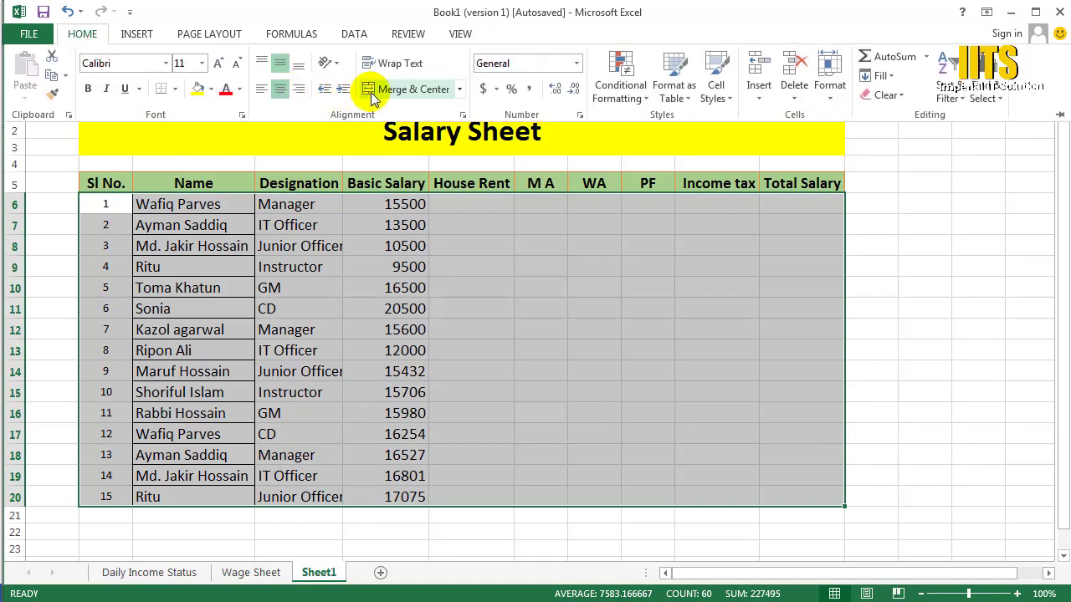
left_click(174, 89)
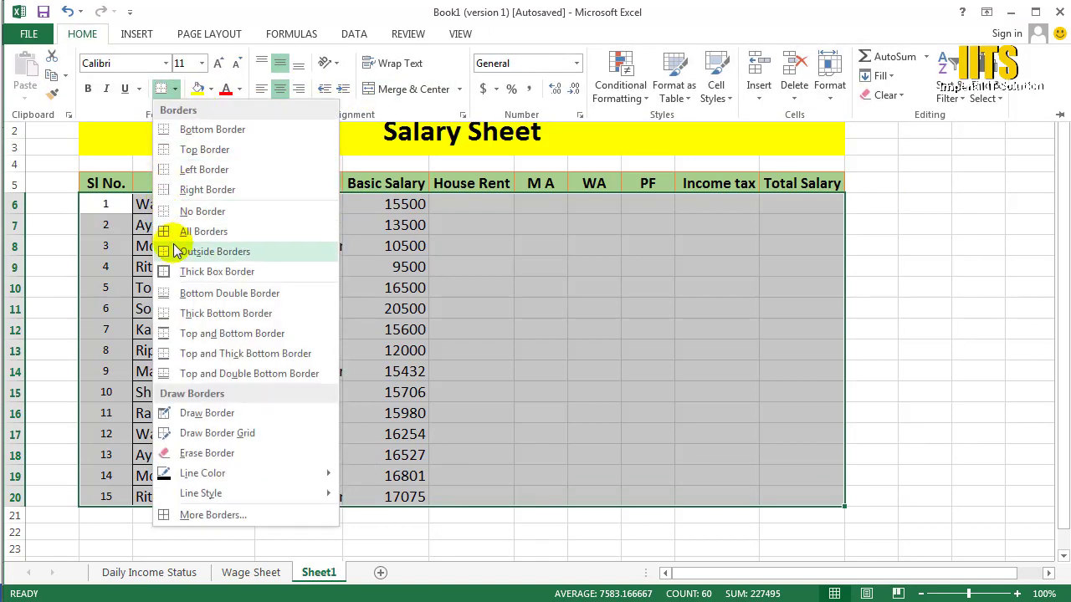
left_click(201, 232)
left_click(567, 347)
left_click(406, 203)
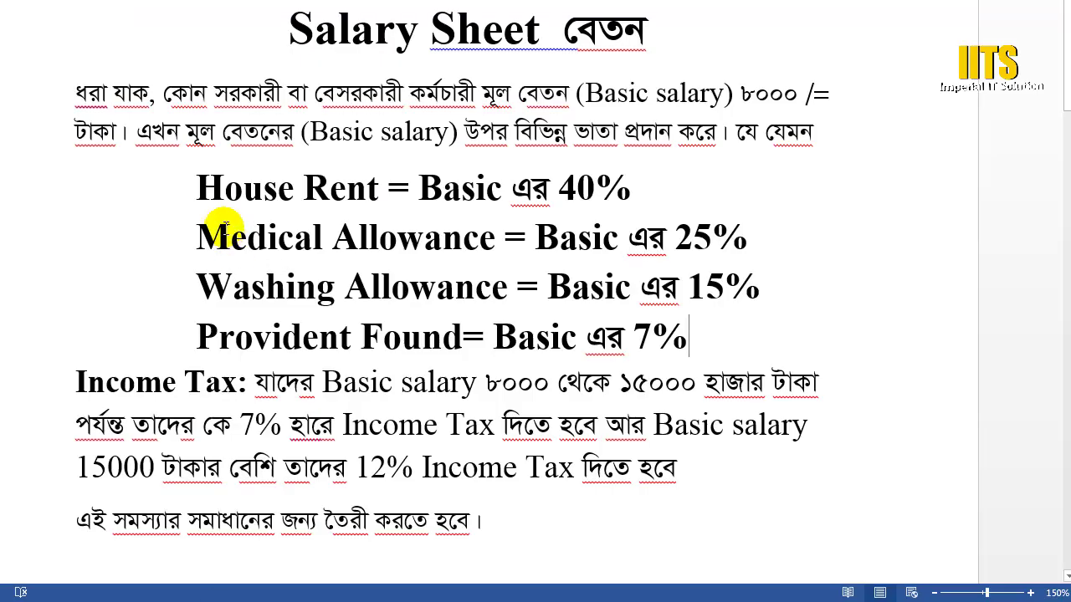
Step: Read the House Rent rule in the Word document with the pay rules, and return to the Book1 workbook in Excel
left_click_drag(191, 188, 424, 197)
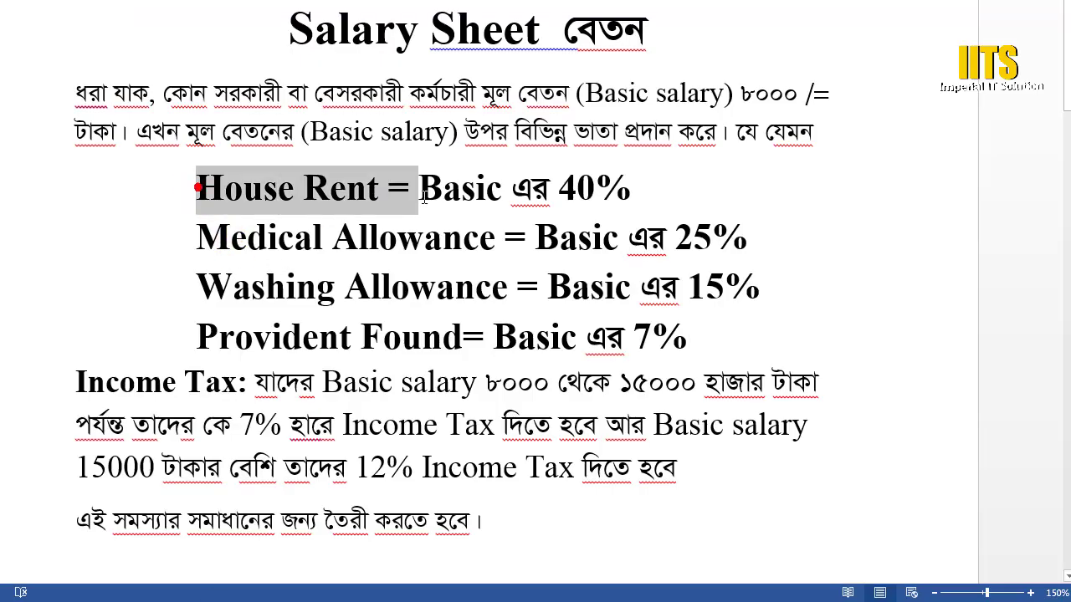
left_click(662, 199)
mouse_move(159, 600)
left_click(268, 552)
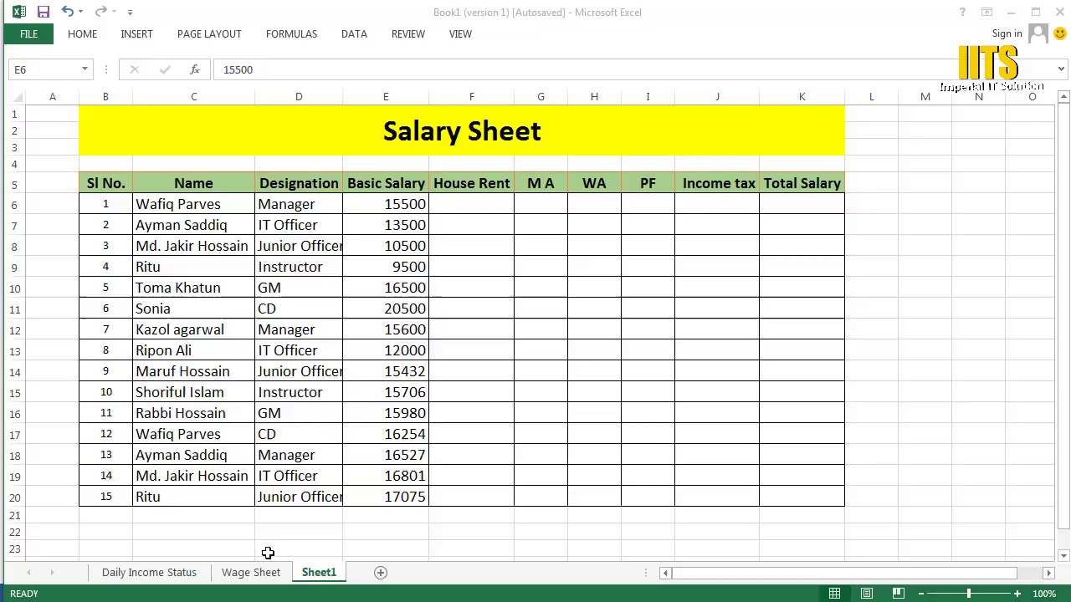
Step: Examine the first House Rent cell, F6, and the row 5 column headings from Sl No. to PF
left_click(488, 210)
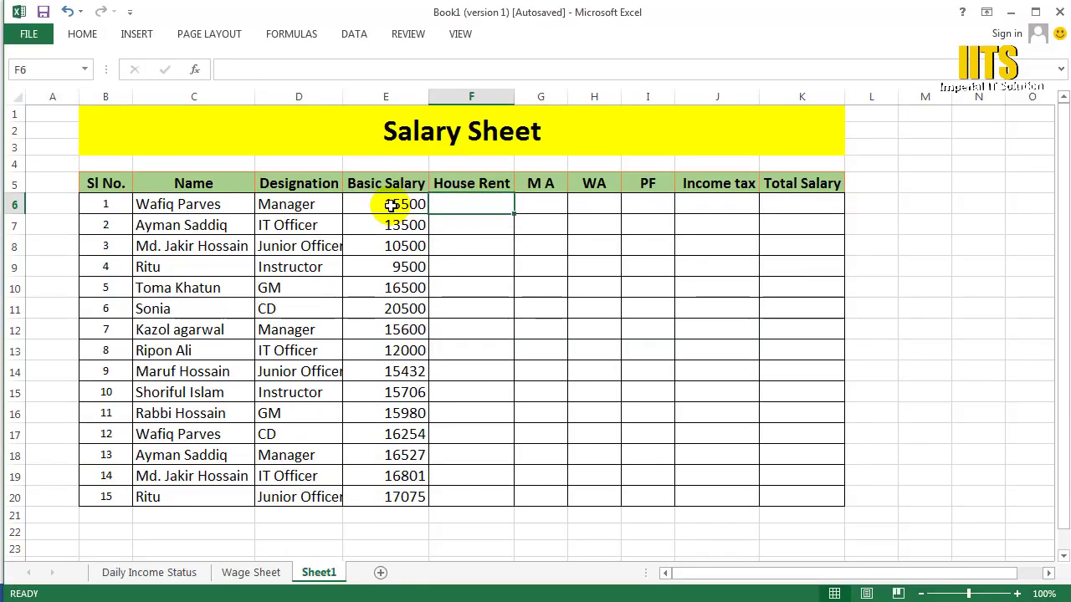
left_click(485, 208)
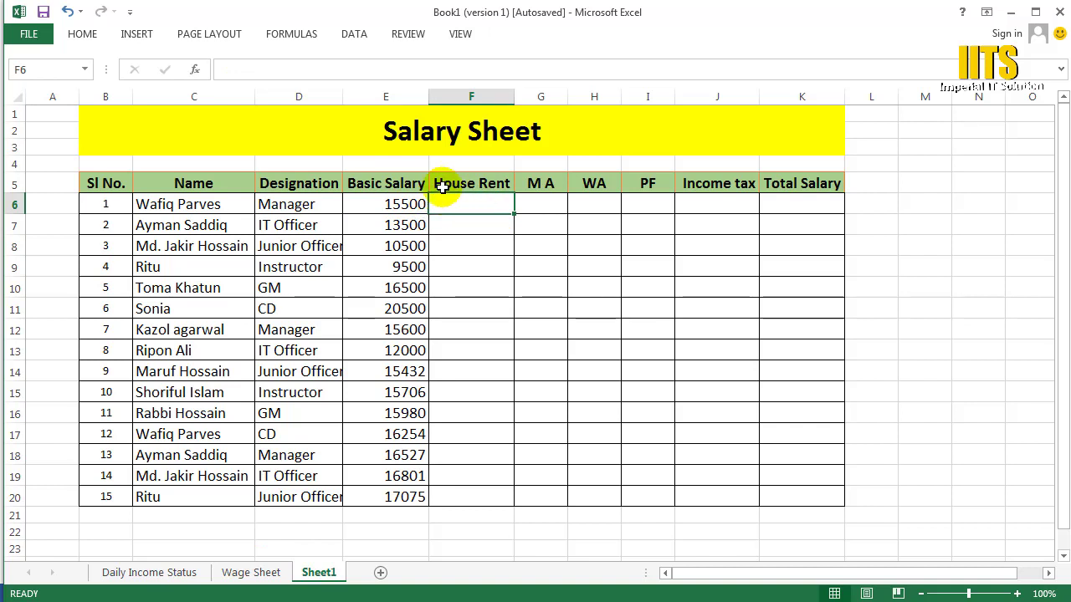
left_click(124, 185)
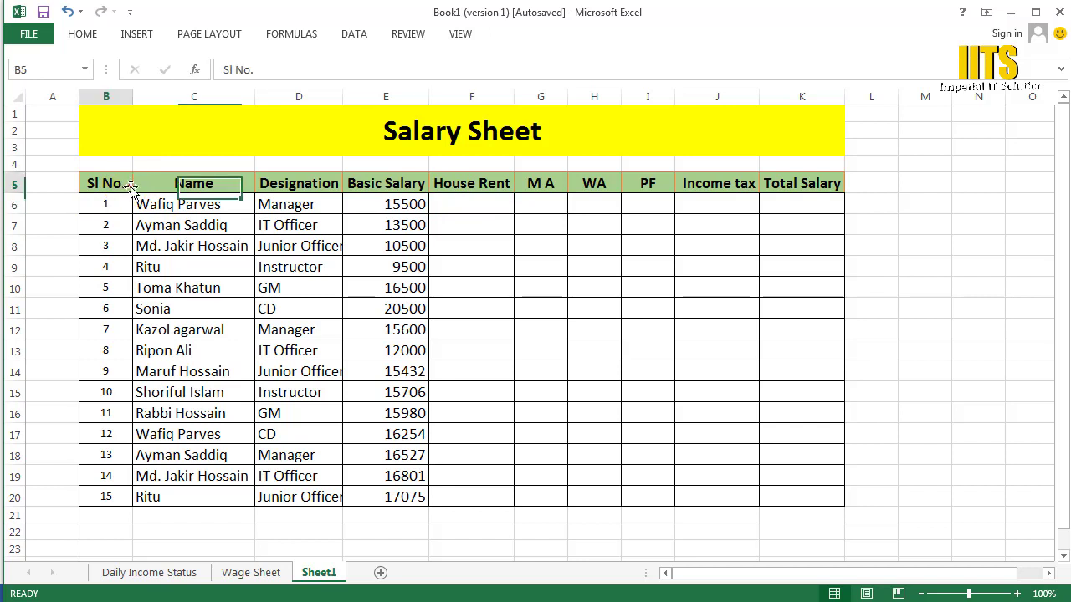
left_click(287, 183)
left_click(382, 186)
left_click(443, 186)
left_click(540, 184)
left_click(627, 181)
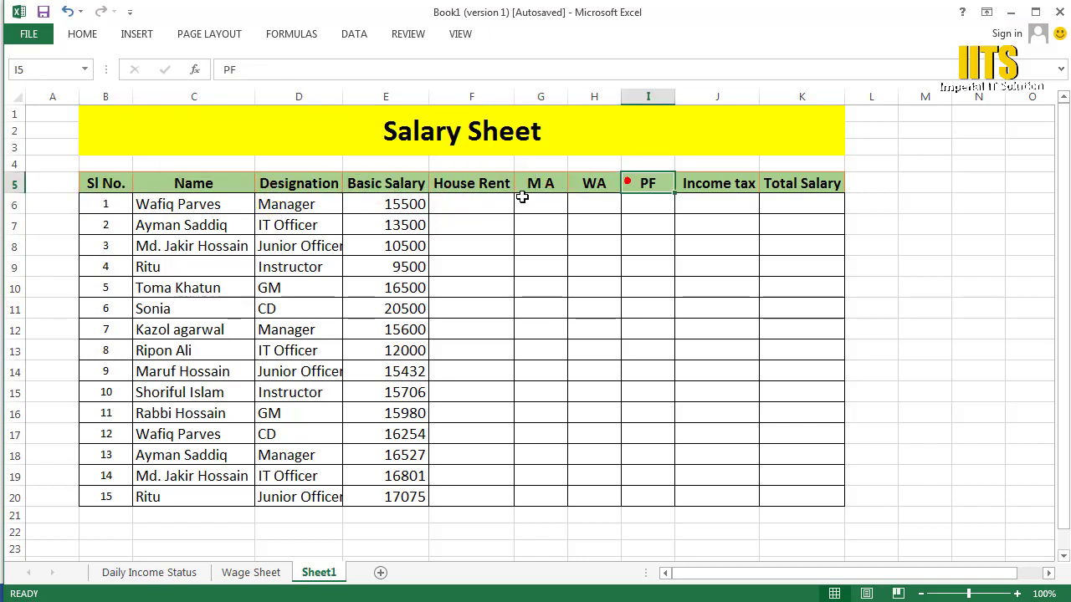
Step: Check the House Rent rate in the Word document with the pay rules, and enter =E6*40% in House Rent cell F6
left_click(457, 203)
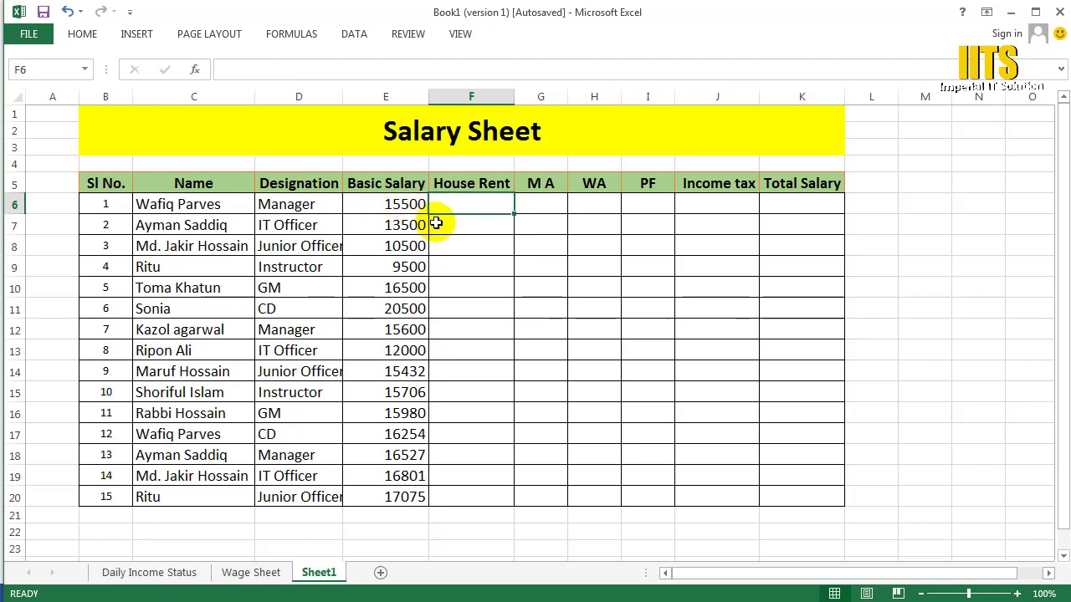
scroll(481, 217, "up", 3)
scroll(355, 270, "up", 1)
scroll(354, 270, "up", 1)
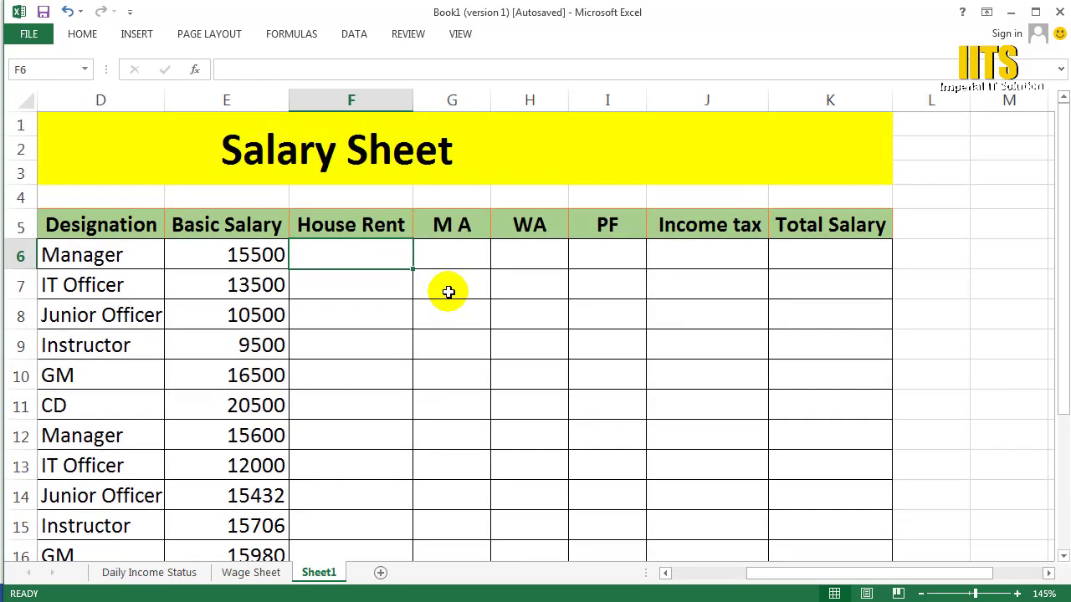
scroll(376, 258, "up", 2)
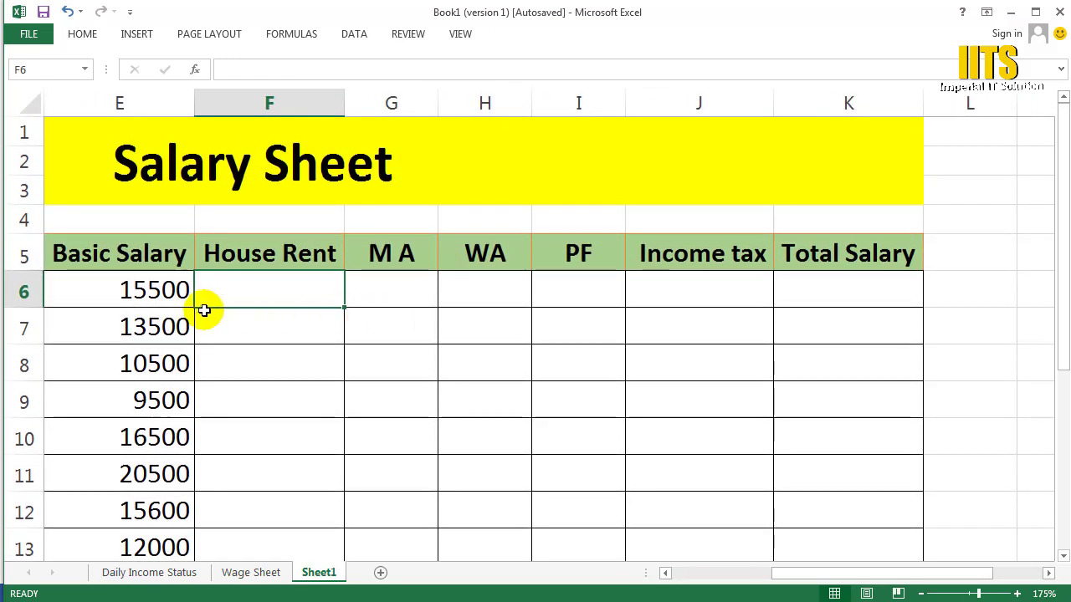
left_click_drag(869, 574, 842, 582)
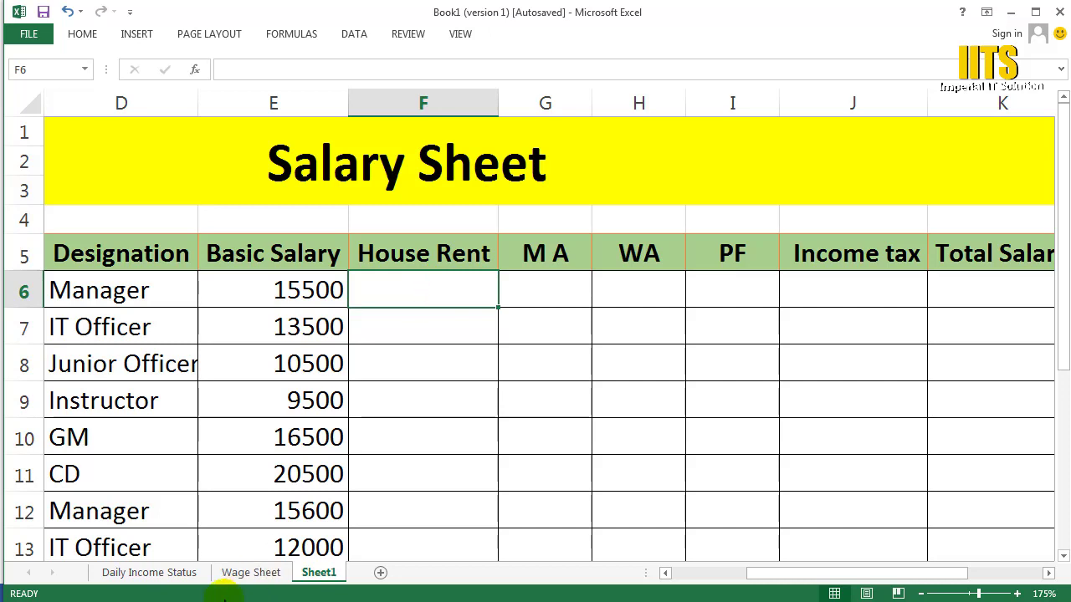
left_click(203, 601)
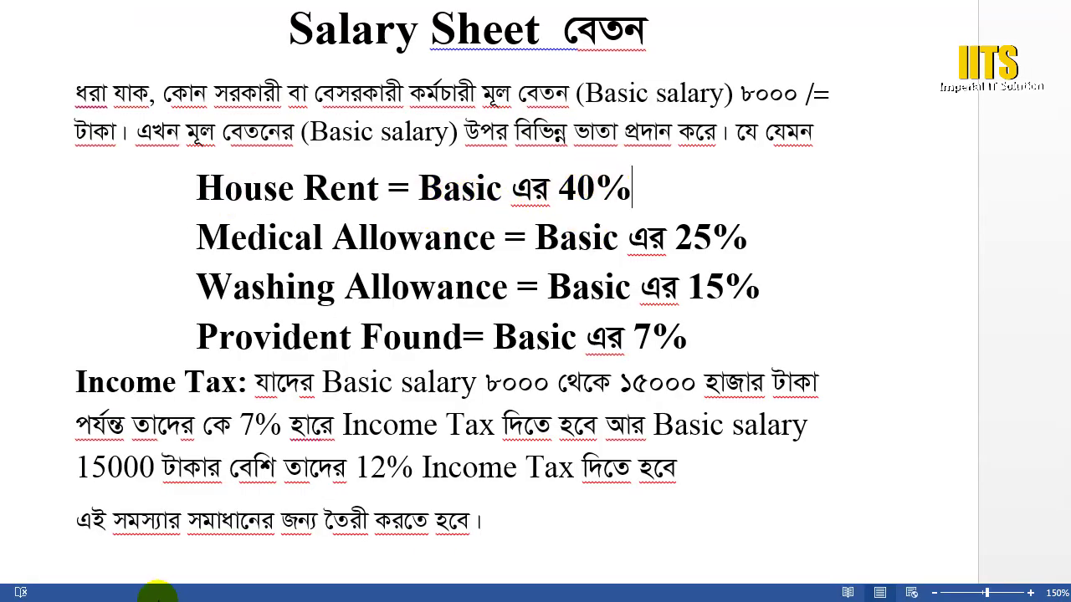
mouse_move(174, 601)
left_click(266, 527)
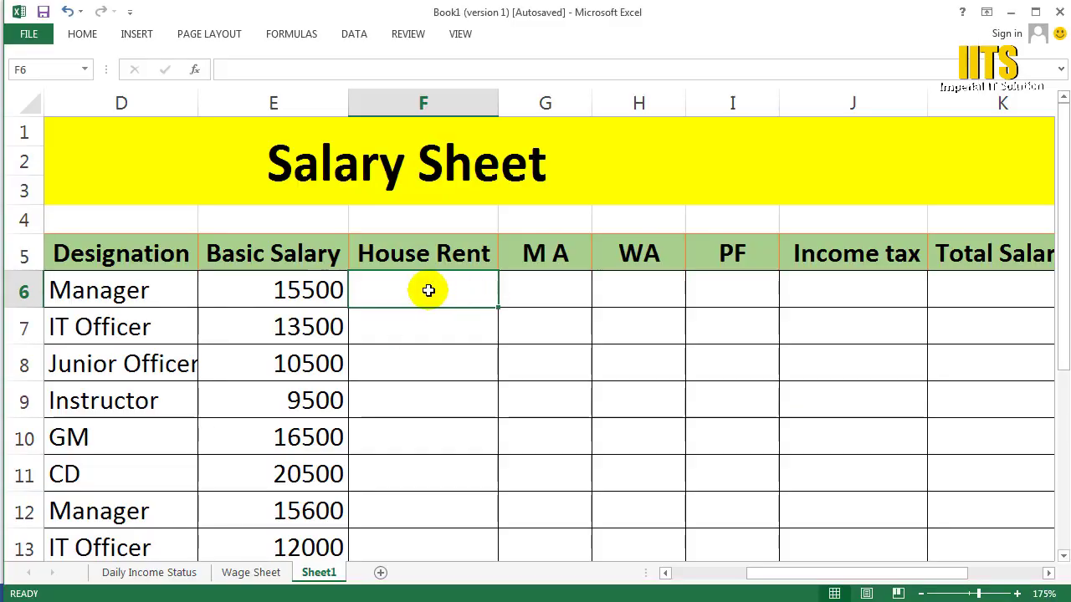
type("=")
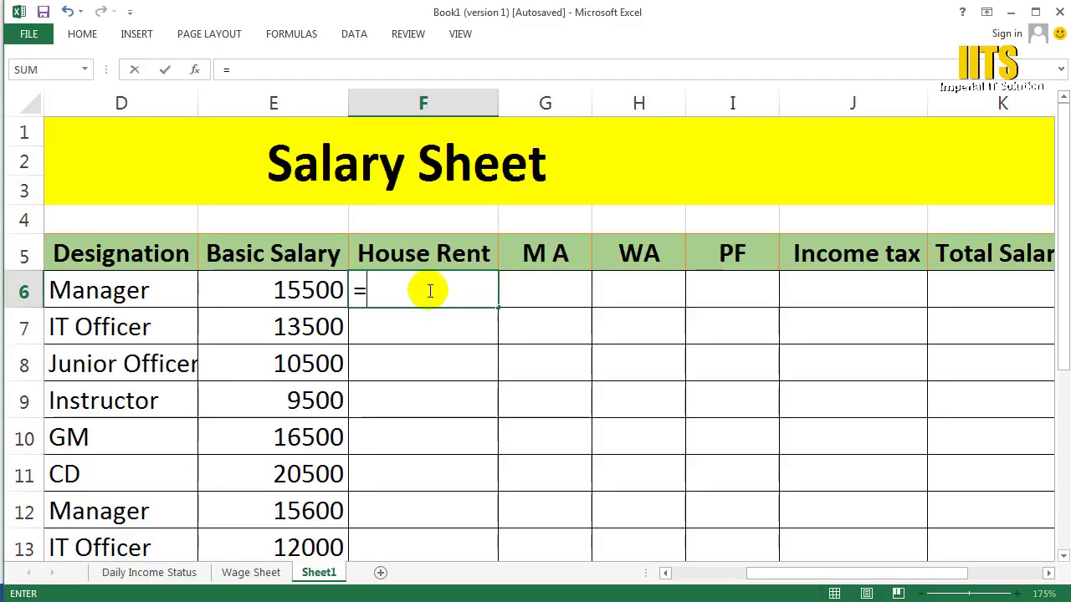
left_click(291, 290)
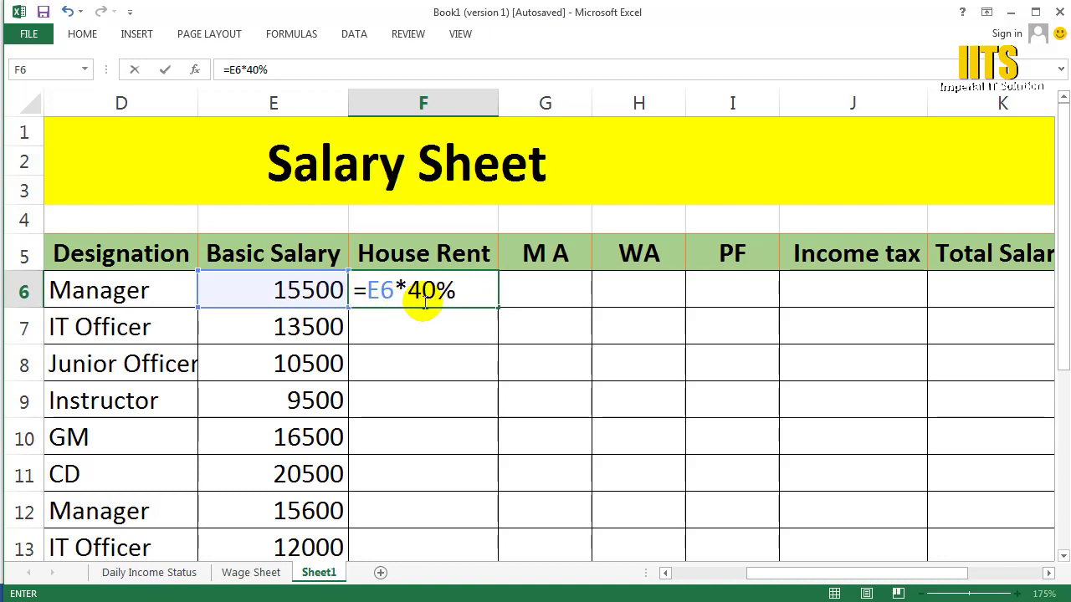
key("Return")
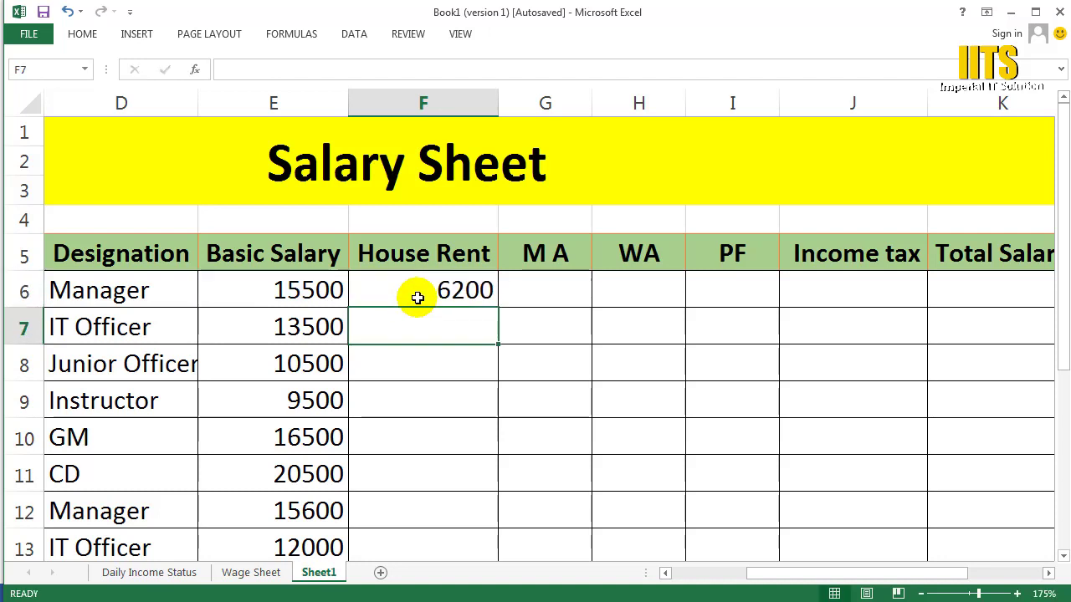
left_click(309, 280)
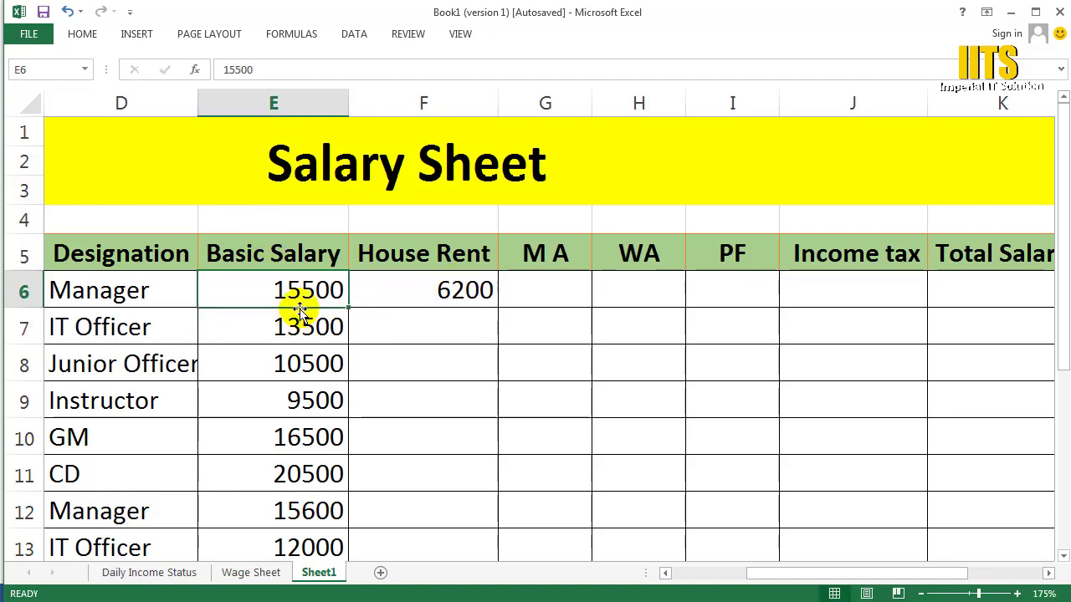
left_click(447, 293)
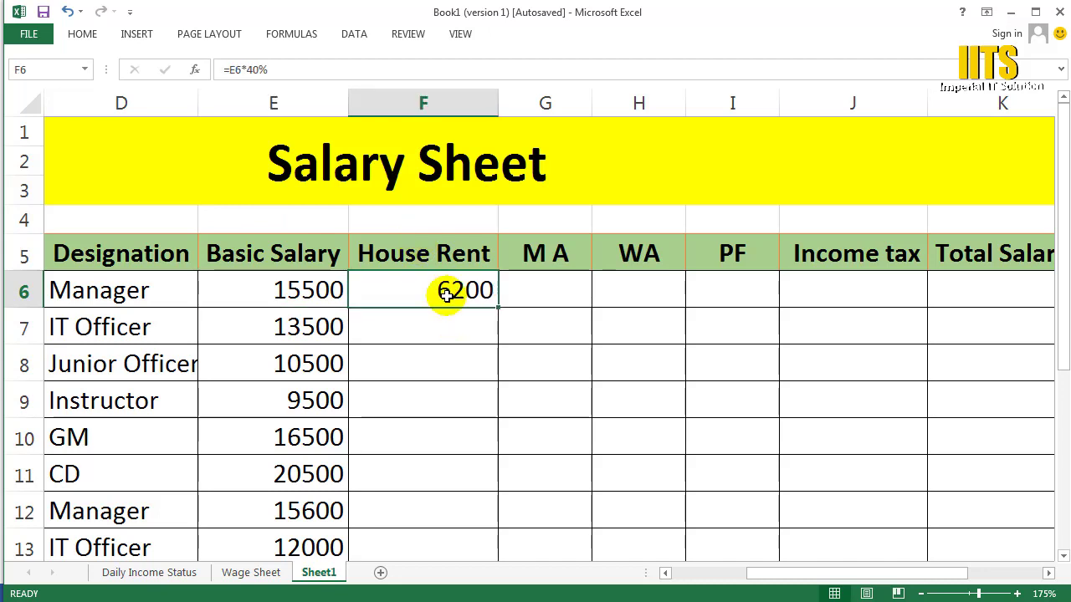
Step: Check the Medical Allowance rate in the Word document, and enter =E6*25% in M A cell G6 of the Excel workbook
left_click(556, 294)
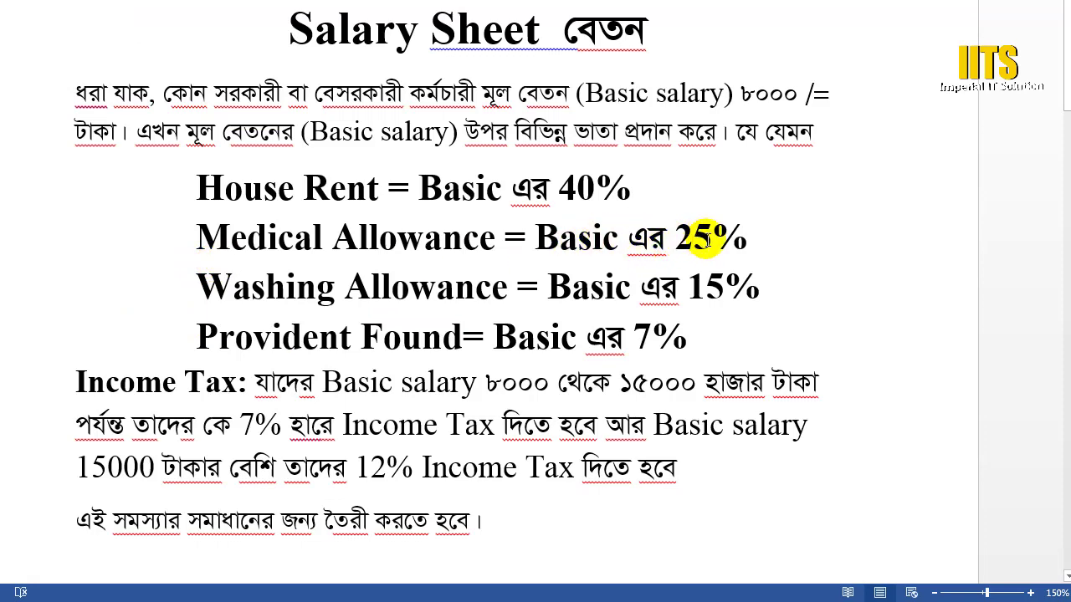
left_click(147, 600)
left_click(325, 549)
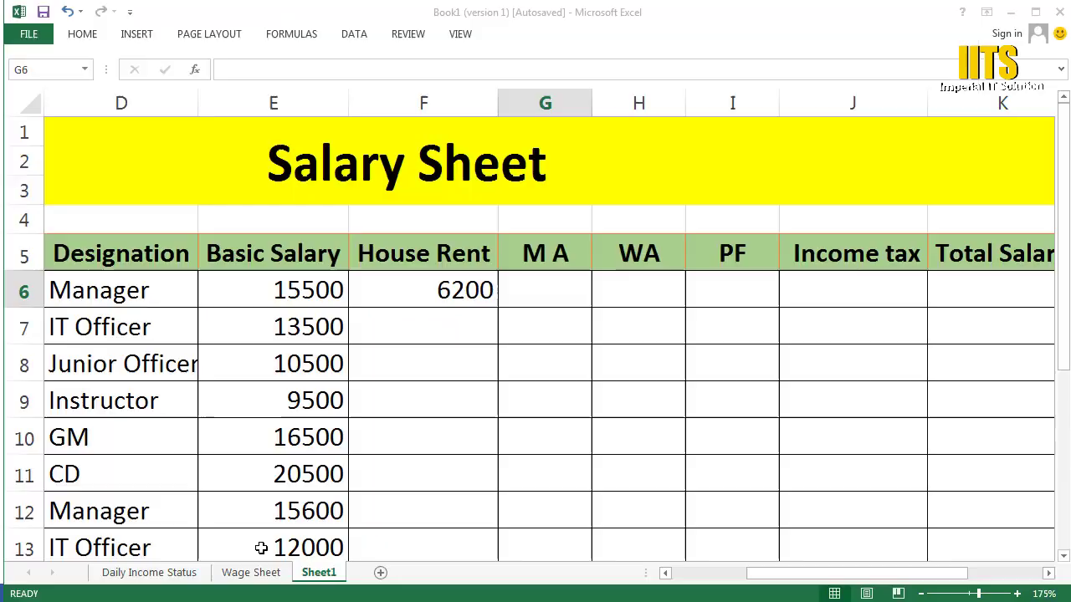
left_click(461, 318)
left_click(571, 291)
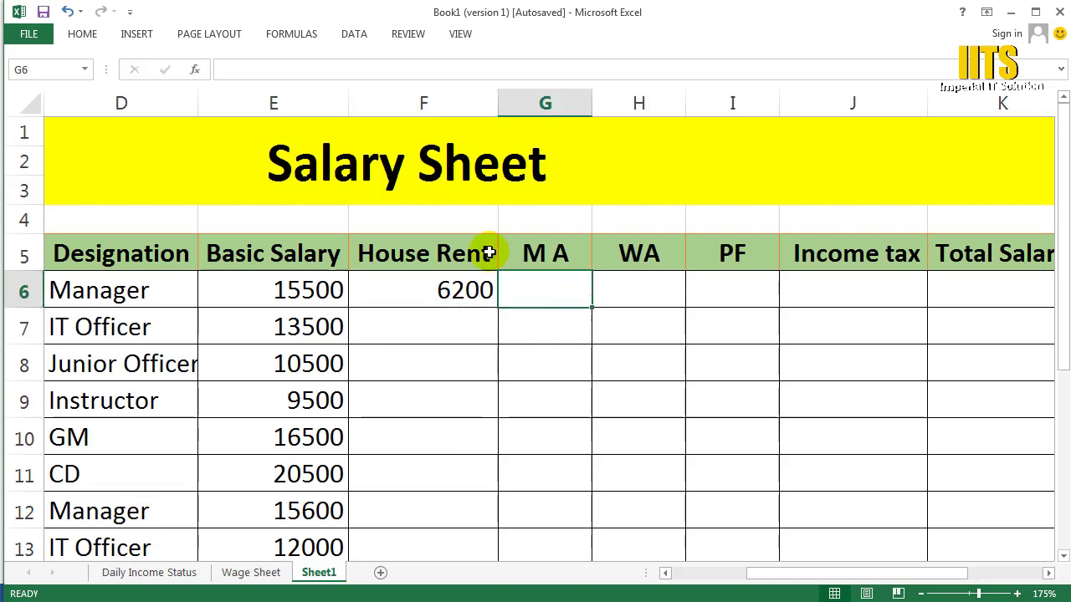
left_click(321, 289)
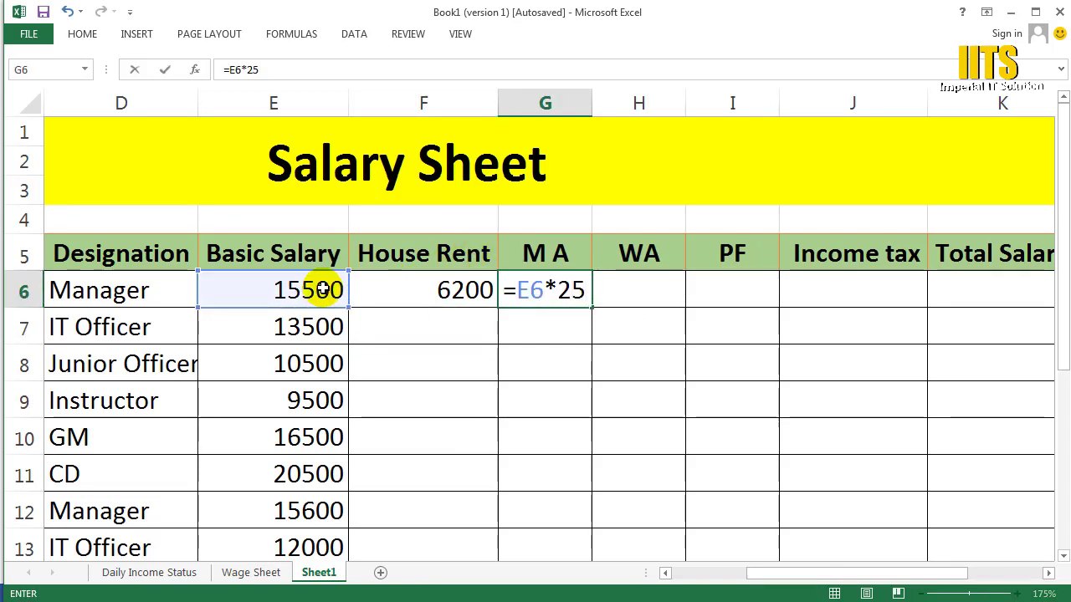
key("Return")
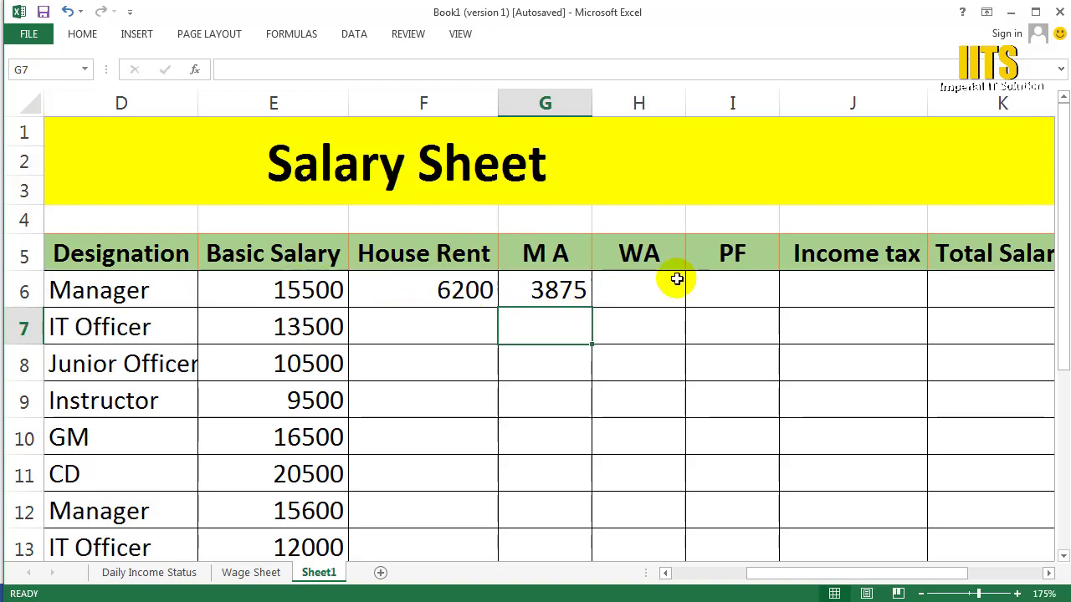
Step: Enter the Washing Allowance formula =E6*15% in WA cell H6
left_click(631, 287)
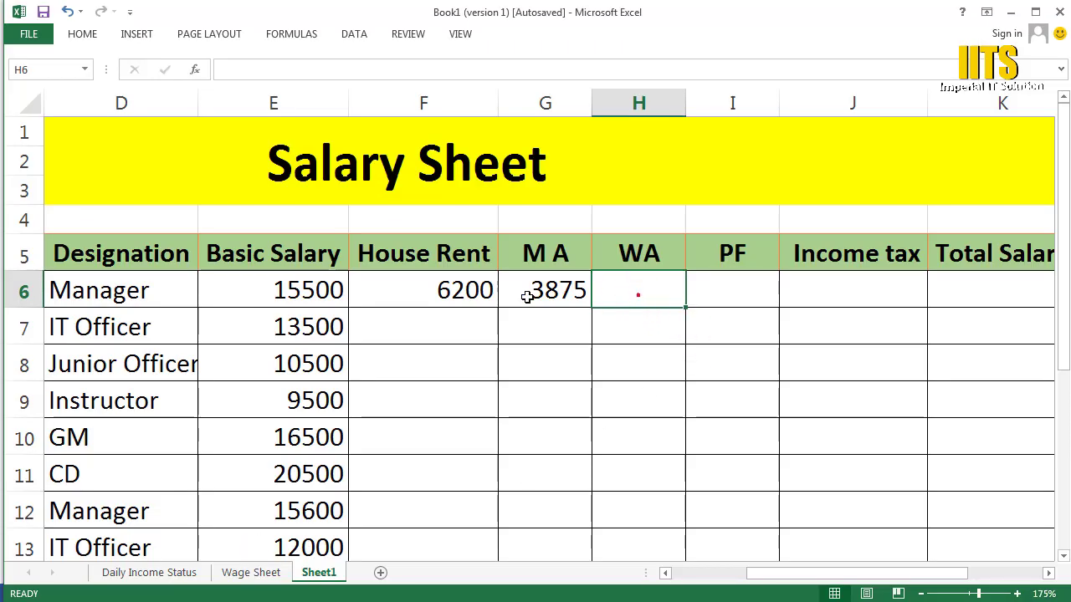
type("=")
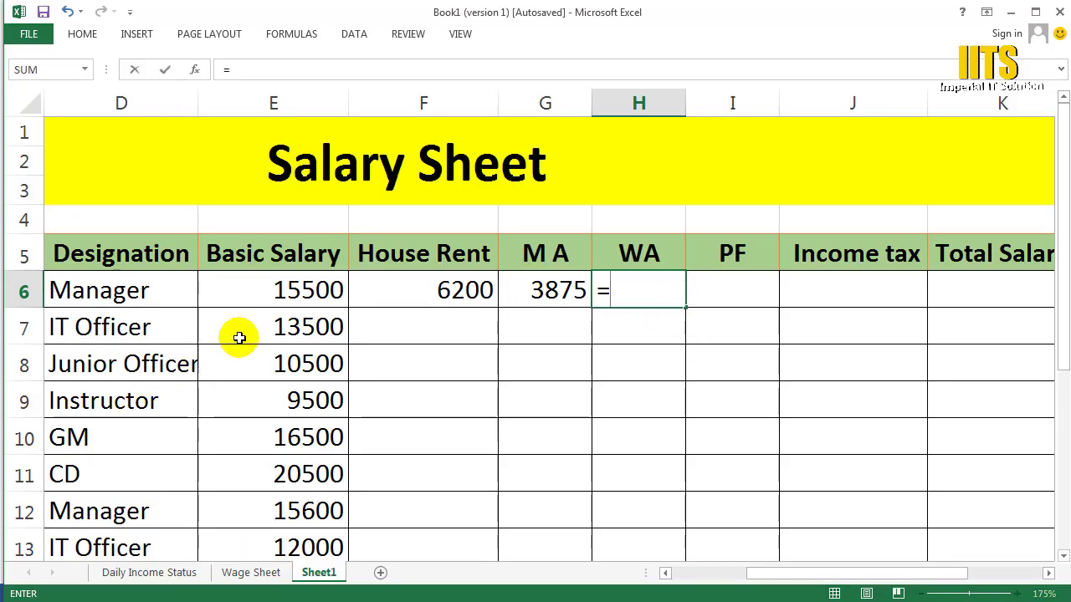
left_click(241, 288)
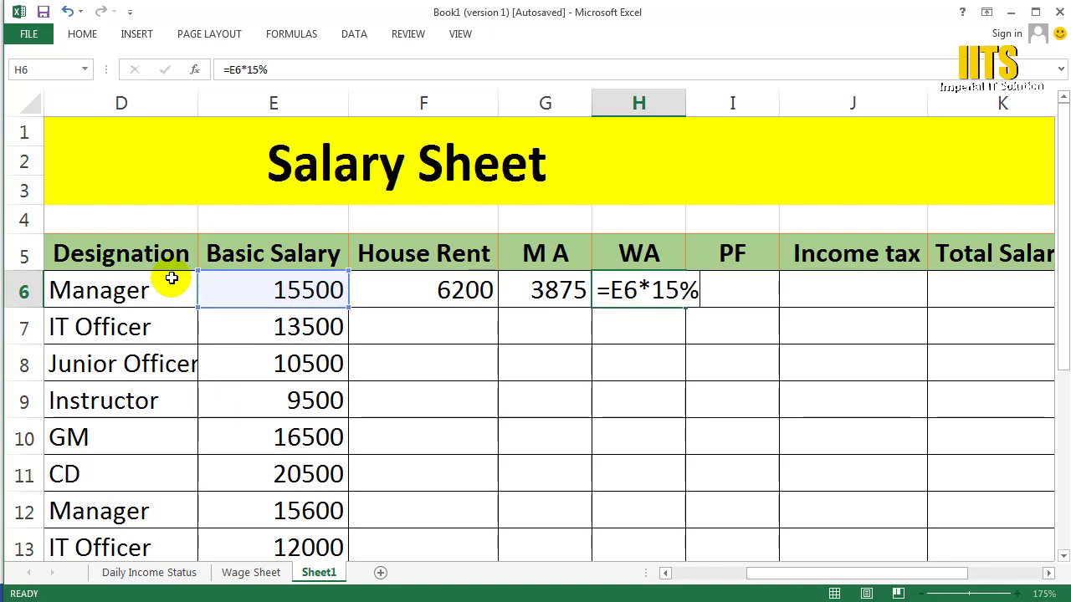
key("Return")
Step: Check the provident fund rate in the Word document, and enter =E6*7% in PF cell I6 of the Excel workbook
left_click(739, 280)
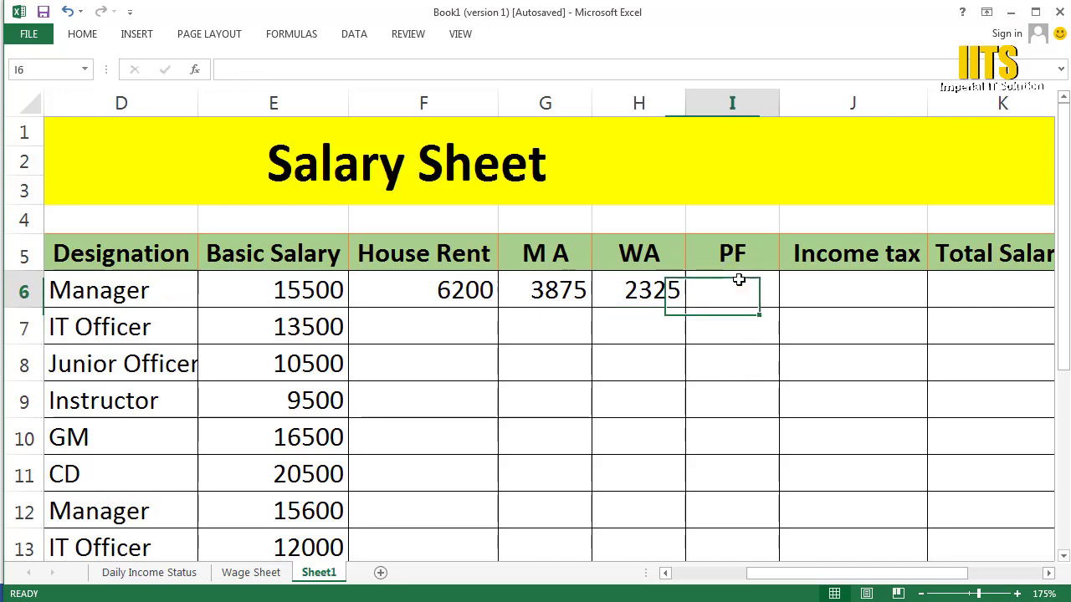
key("alt+Tab")
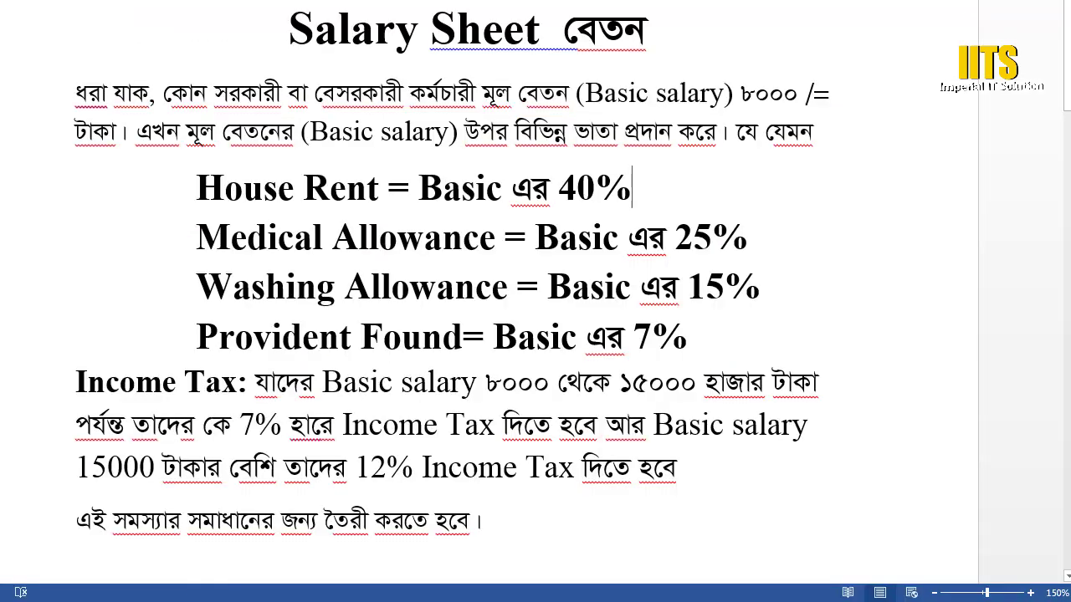
key("alt+Tab")
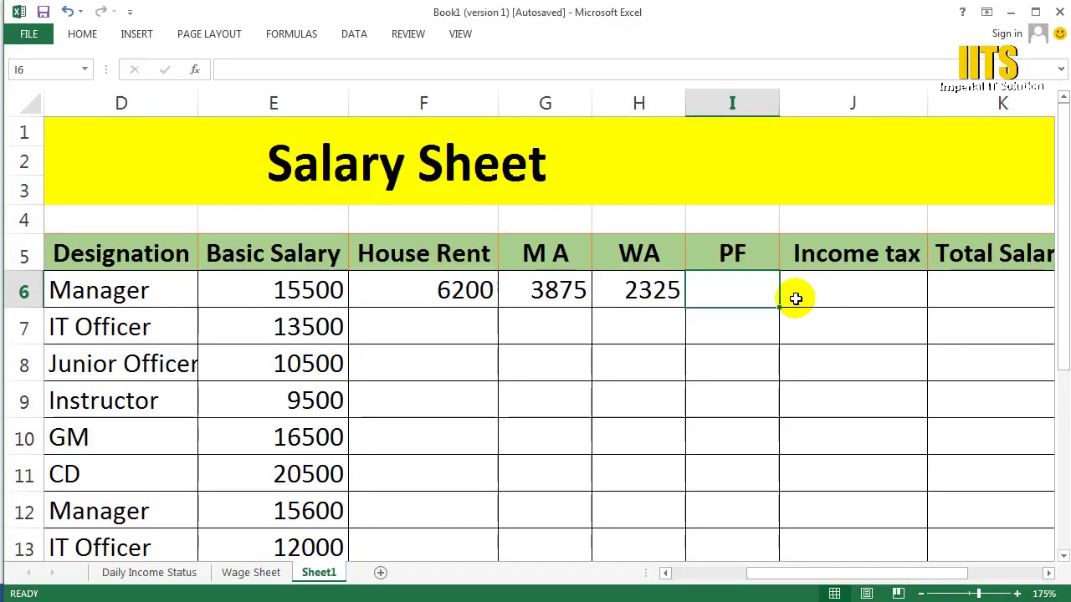
type("=")
left_click(314, 284)
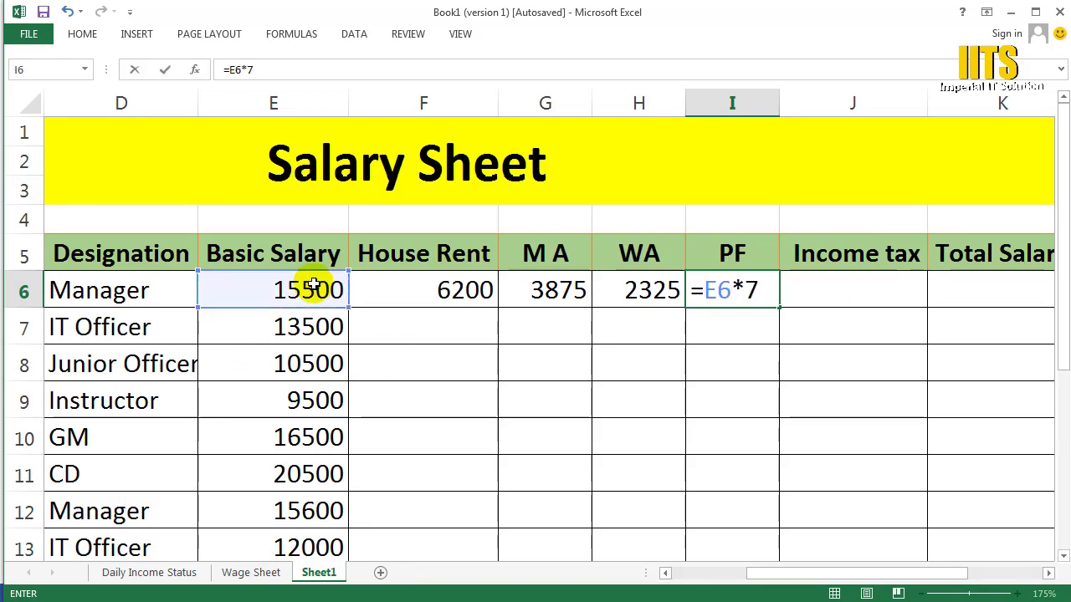
key("Return")
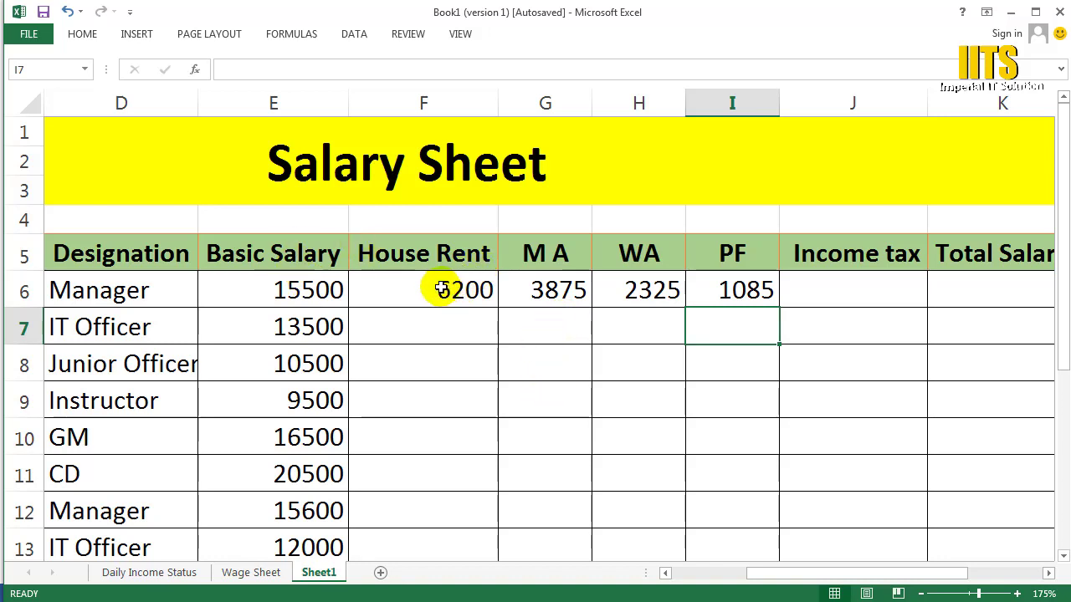
Step: Fill the House Rent, M A, WA and PF formulas from F6:I6 down to row 20
left_click_drag(427, 287, 792, 502)
left_click(522, 444)
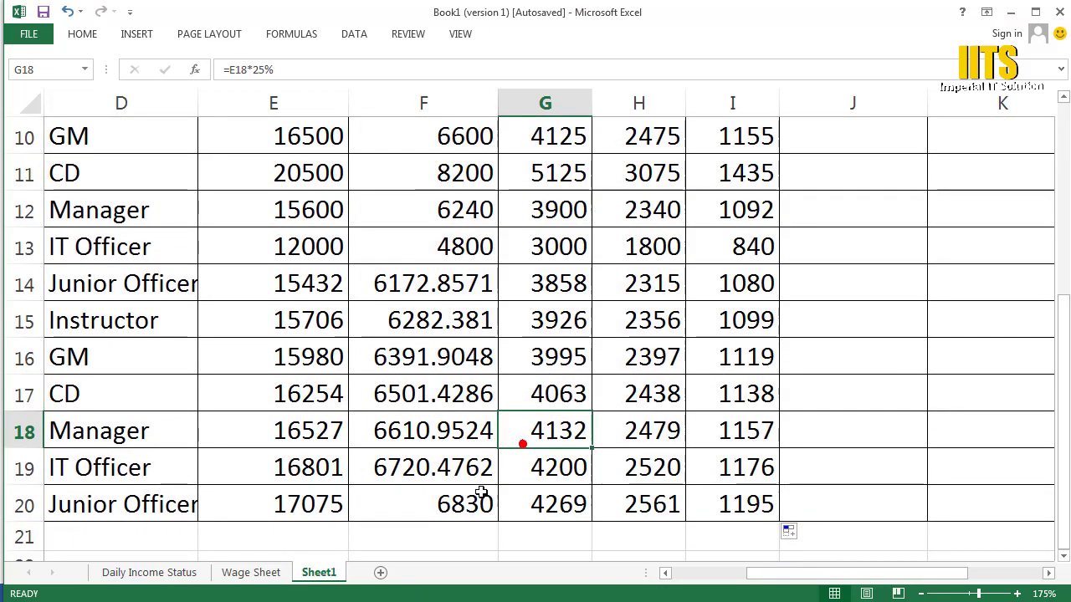
Step: Decrease the decimals of House Rent cells F14:F19 until they show whole numbers
left_click_drag(392, 285, 458, 439)
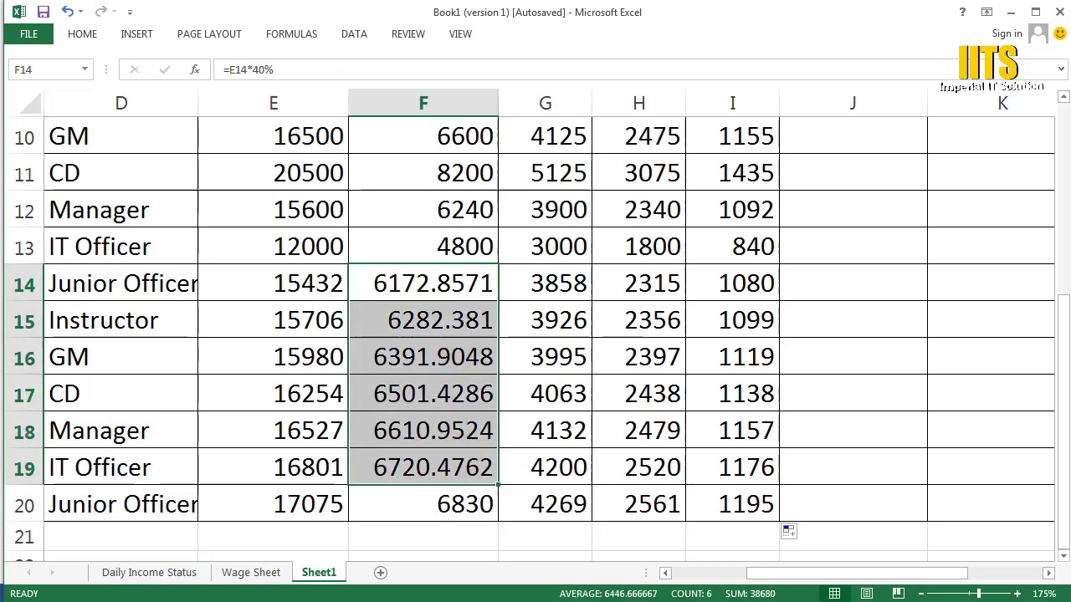
left_click(94, 36)
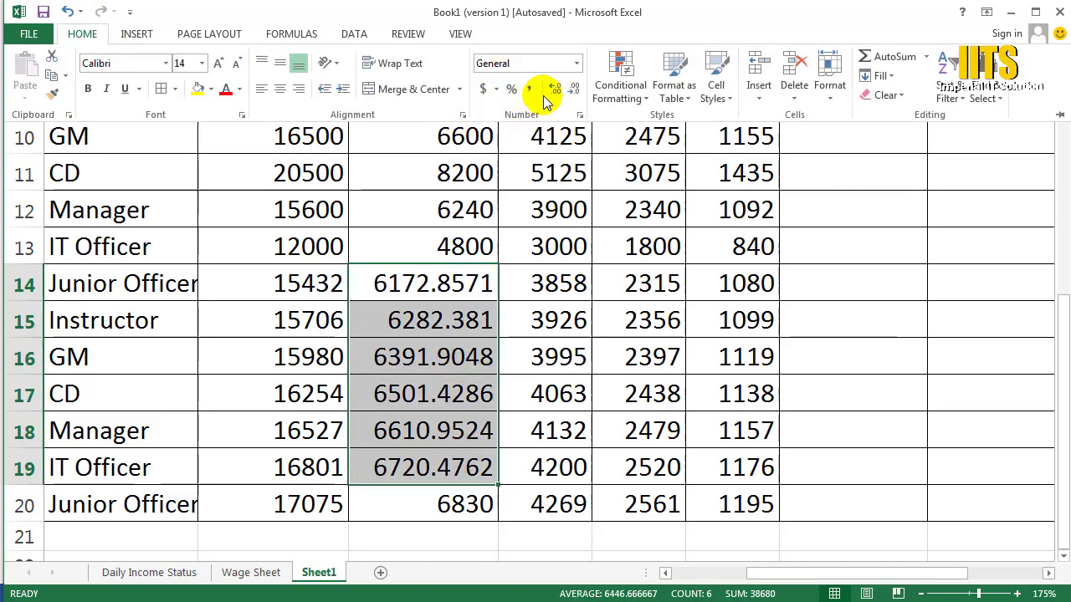
left_click(574, 89)
left_click(574, 89)
left_click(574, 88)
left_click(574, 88)
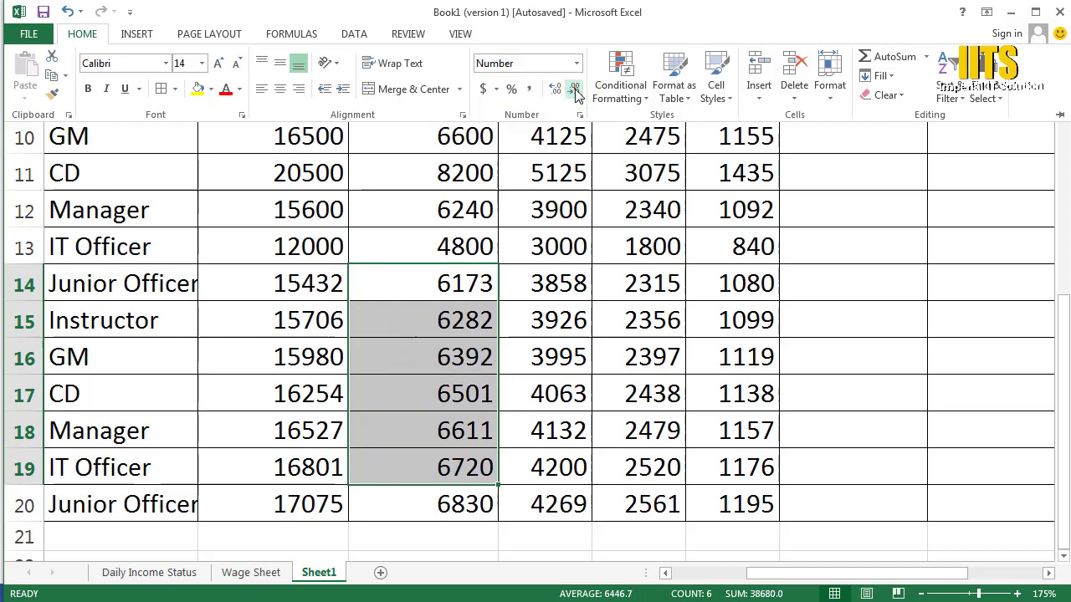
left_click(858, 448)
Step: Examine the M A, WA and PF formulas in row 6
scroll(677, 414, "up", 3)
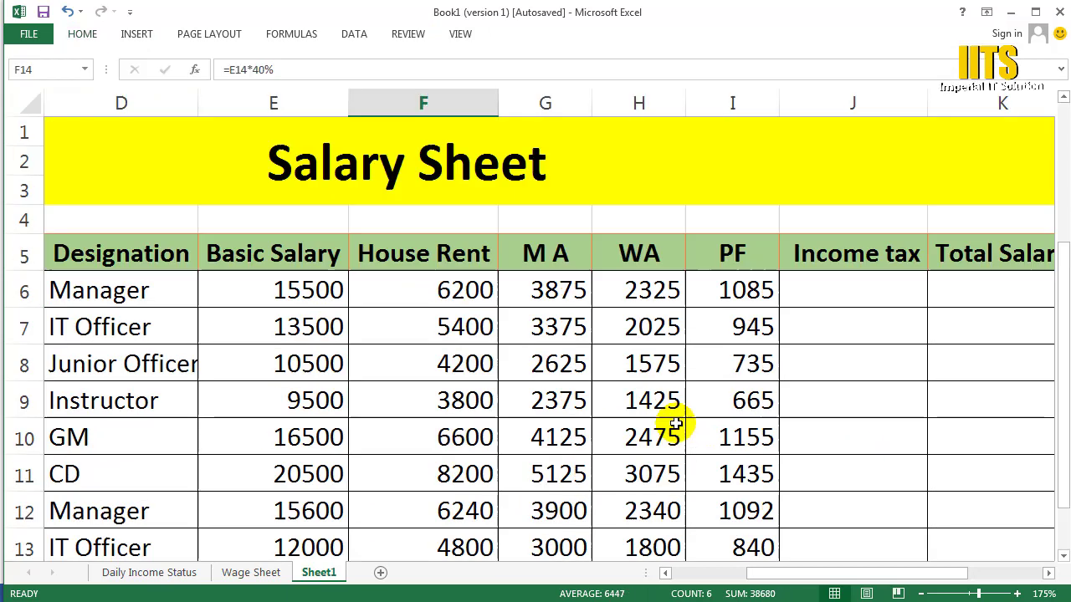
left_click(692, 362)
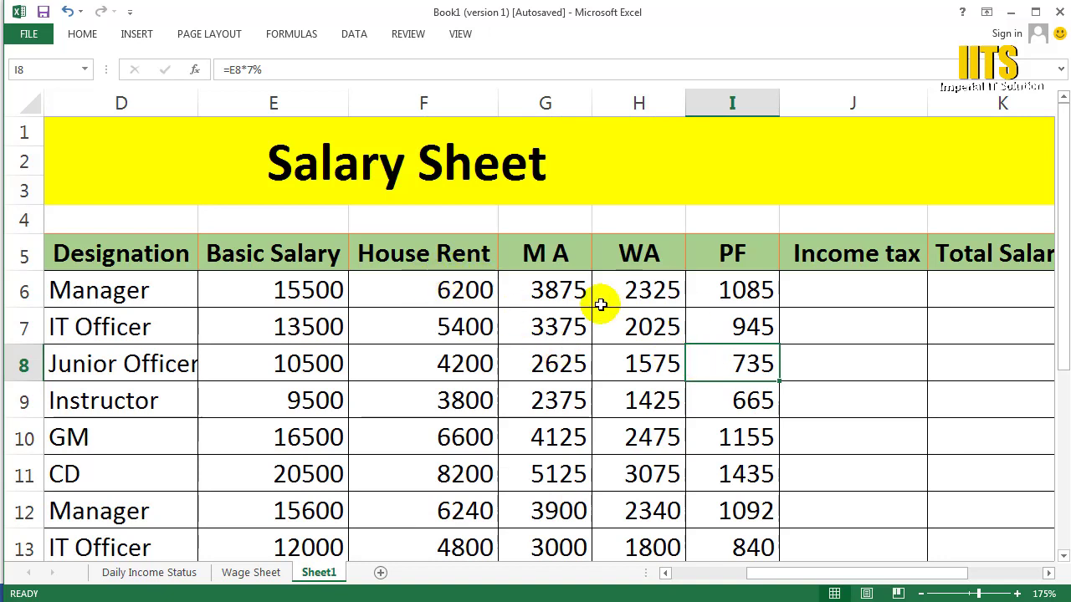
left_click(558, 291)
left_click(624, 285)
left_click(723, 284)
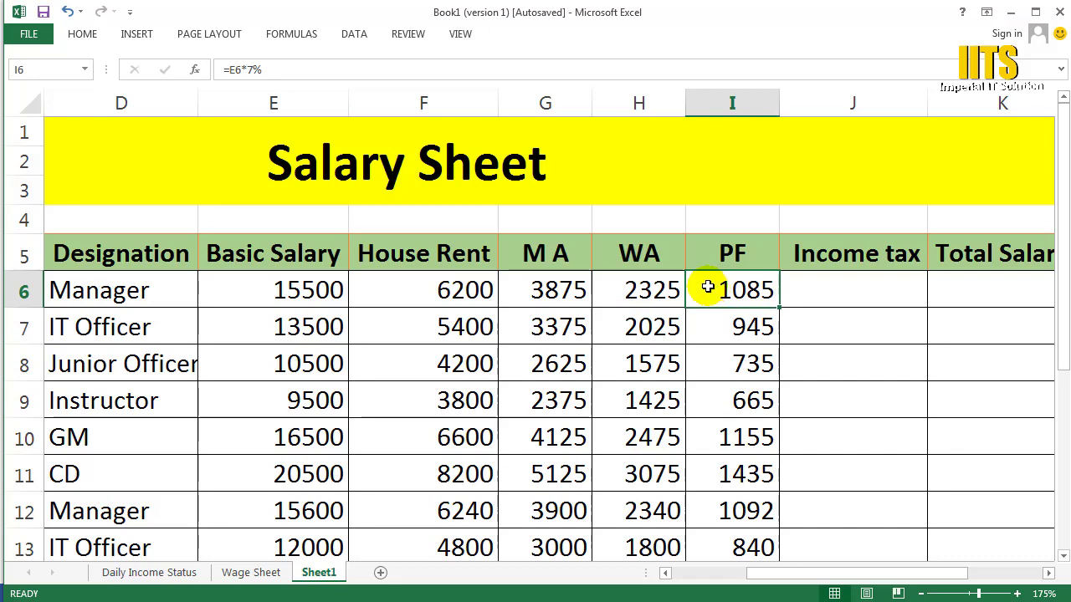
Step: Read the income tax rules in the Word document, and return to the salary sheet in Excel
left_click_drag(916, 574, 949, 576)
left_click(710, 276)
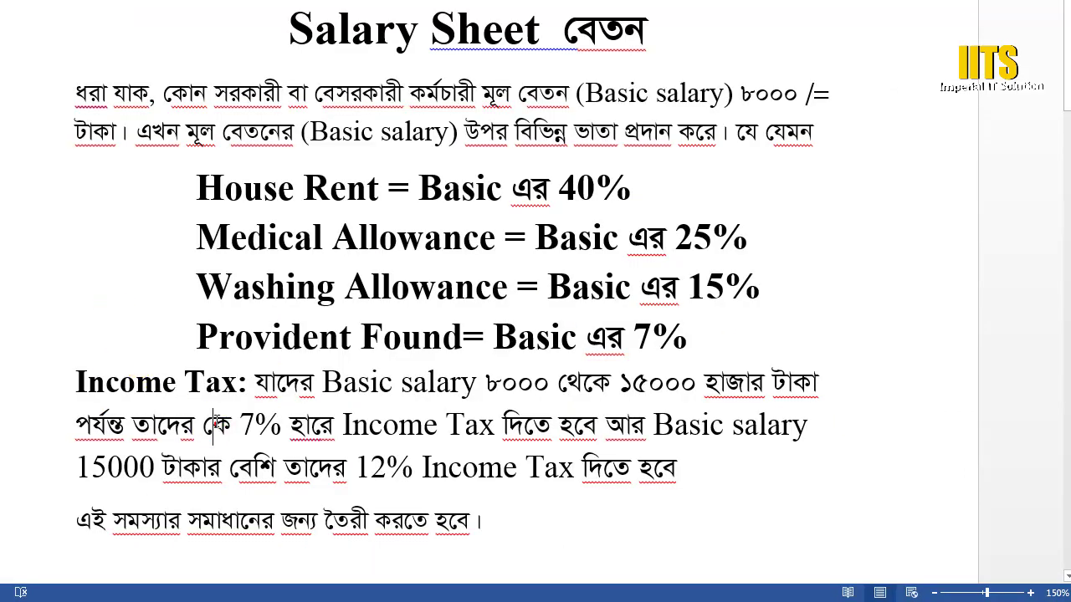
scroll(226, 419, "down", 1)
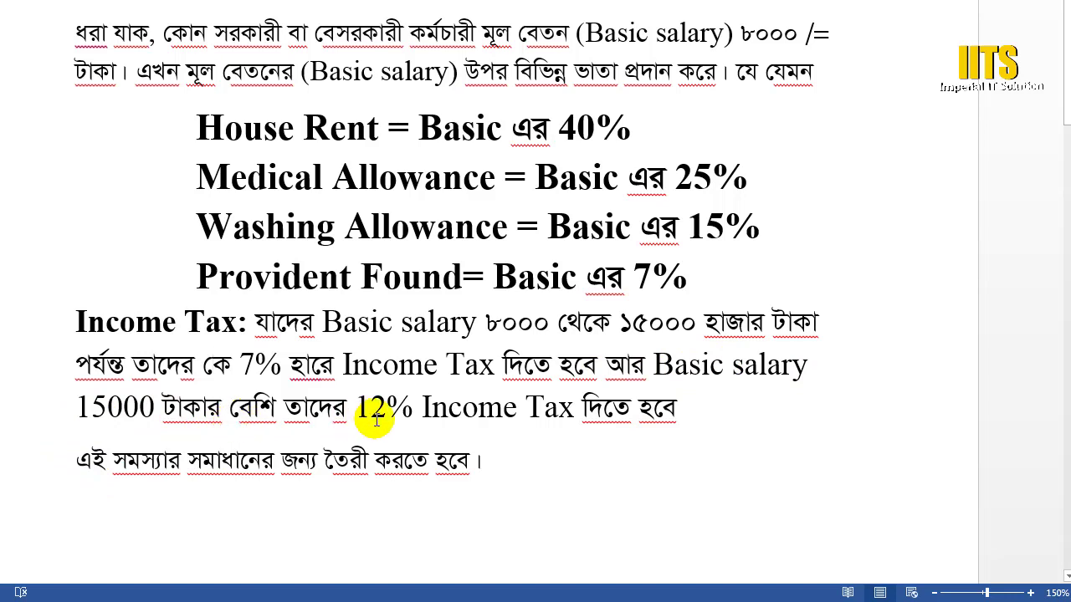
mouse_move(251, 586)
left_click(265, 521)
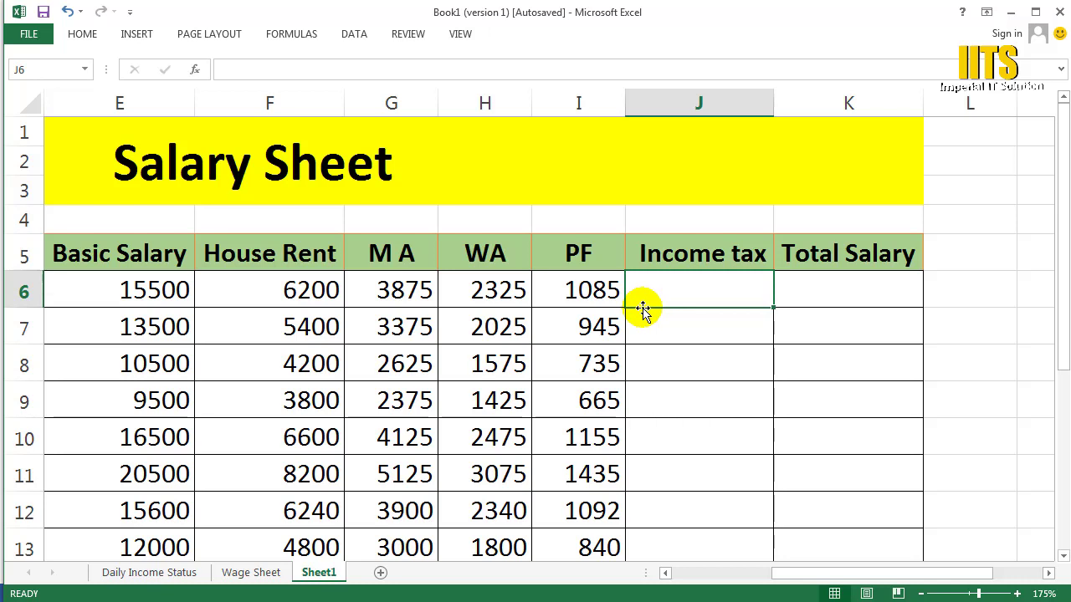
Step: Start the income tax formula in cell J6 with the condition =if(E6>15000
left_click(661, 297)
type("=")
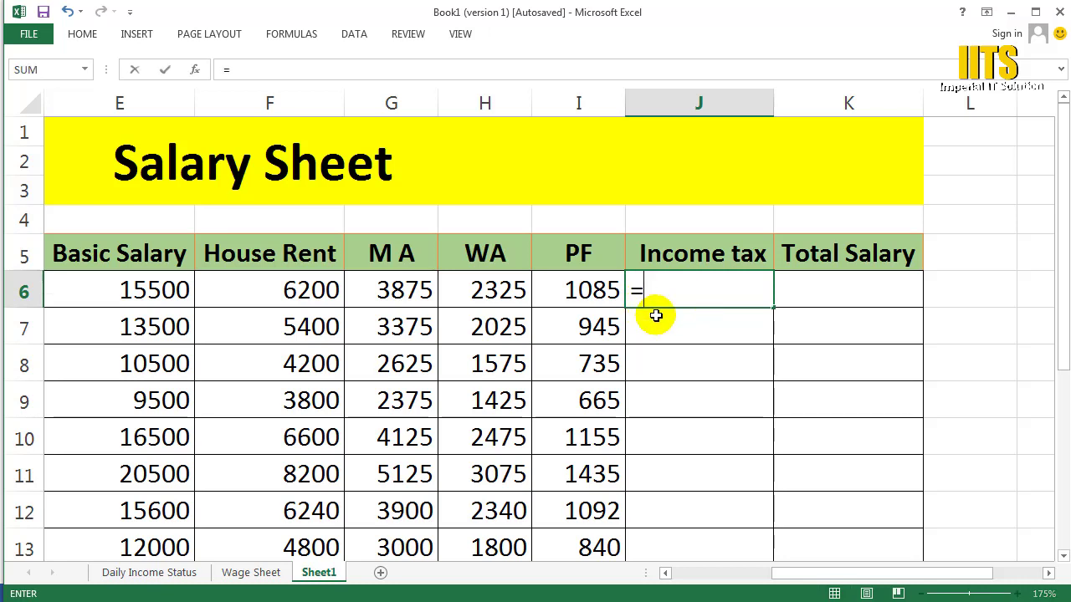
type("nv(")
key("BackSpace")
key("BackSpace")
type("v")
key("BackSpace")
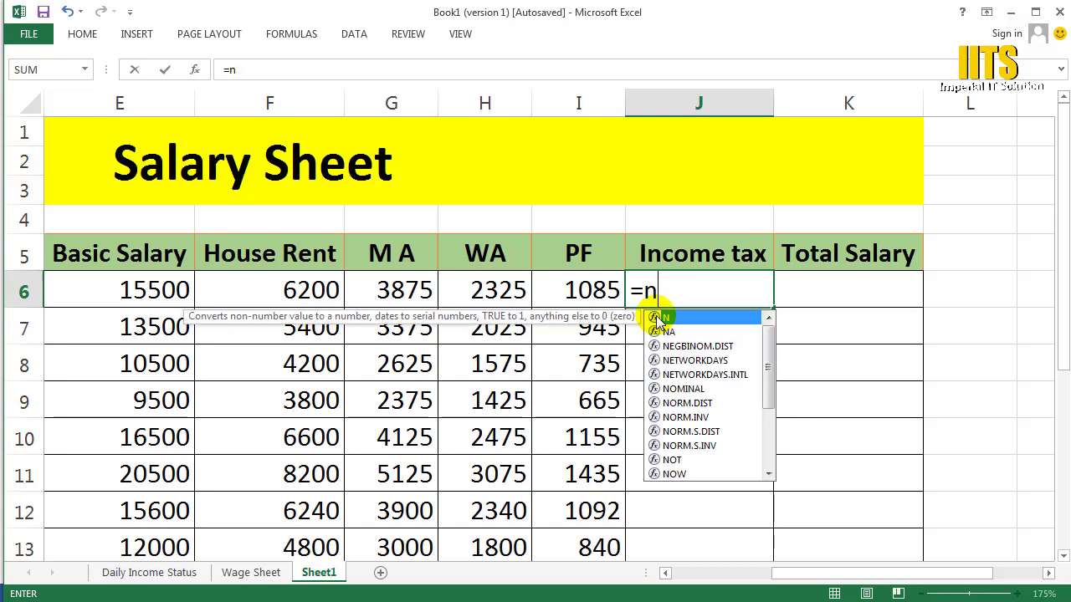
type("f")
key("BackSpace")
key("BackSpace")
type("if(")
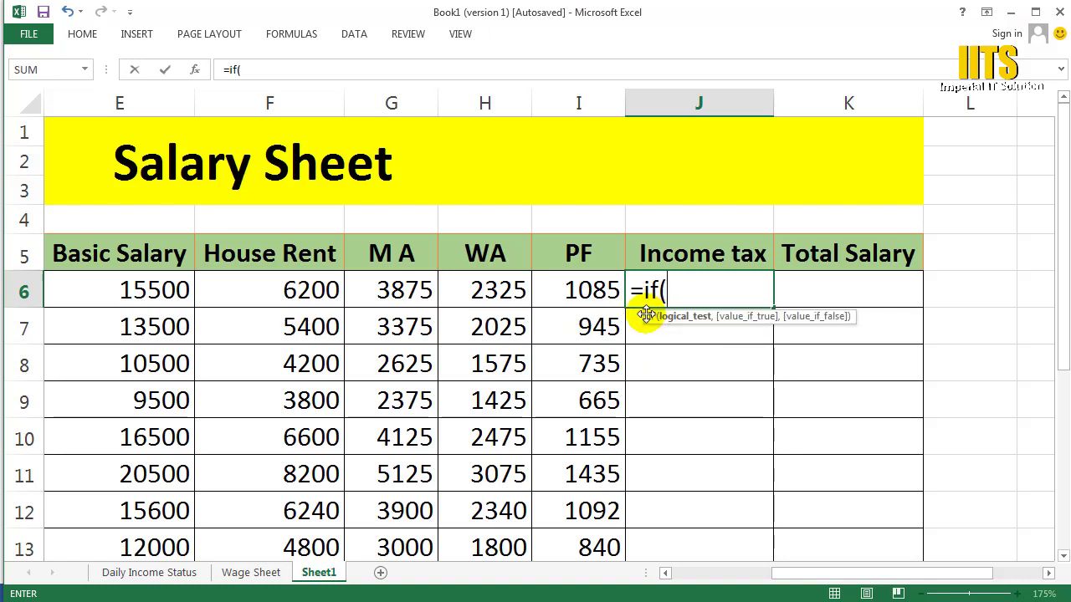
left_click(144, 290)
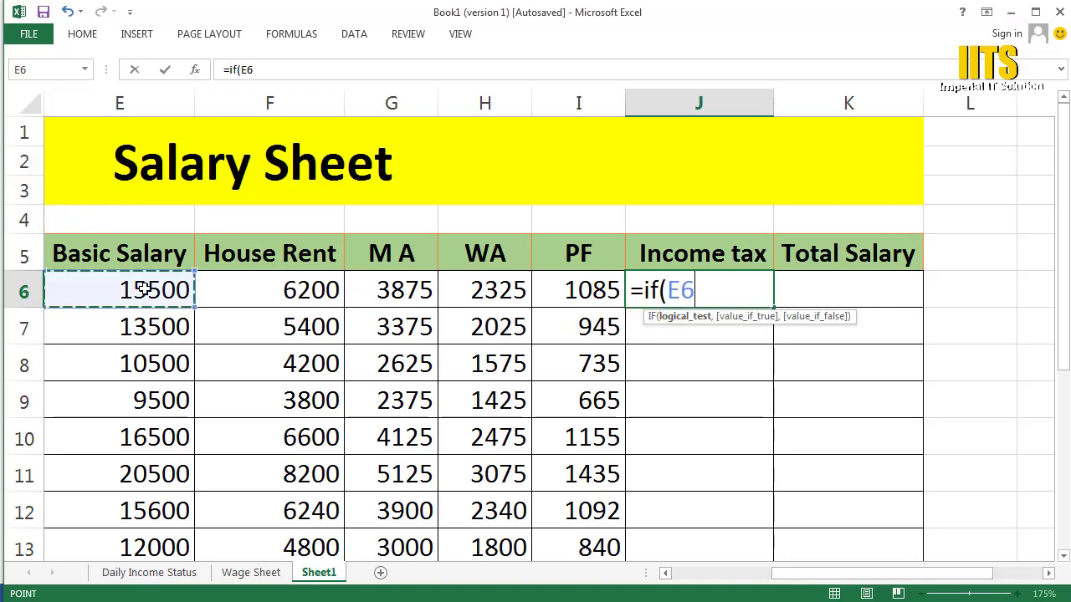
type(">")
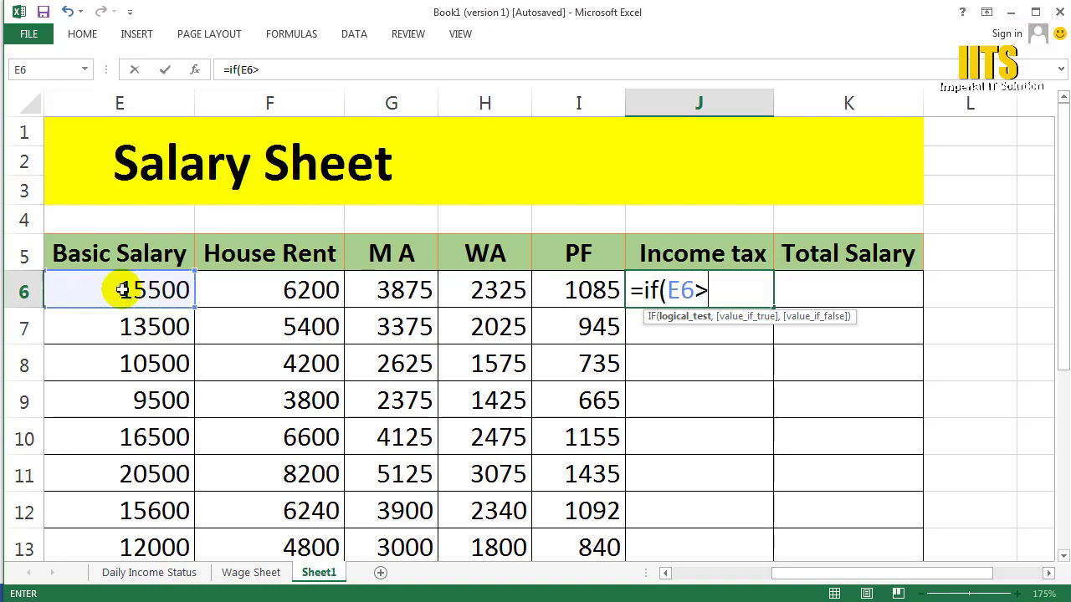
type("15000")
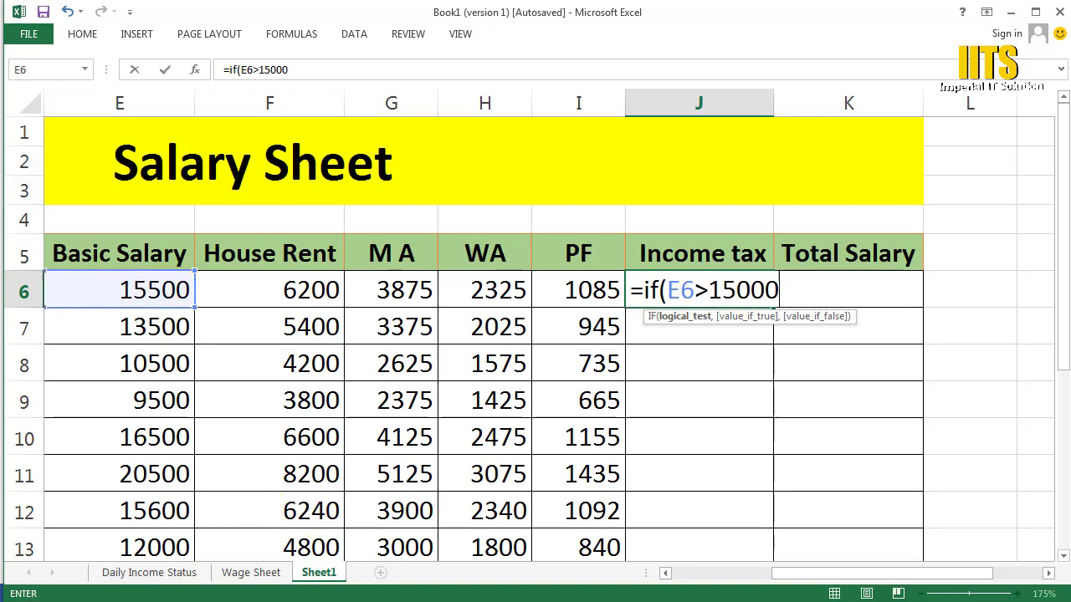
Step: Check the income tax rule in the Word document, and add E6*12% as the true value of the J6 formula in Excel
left_click(223, 601)
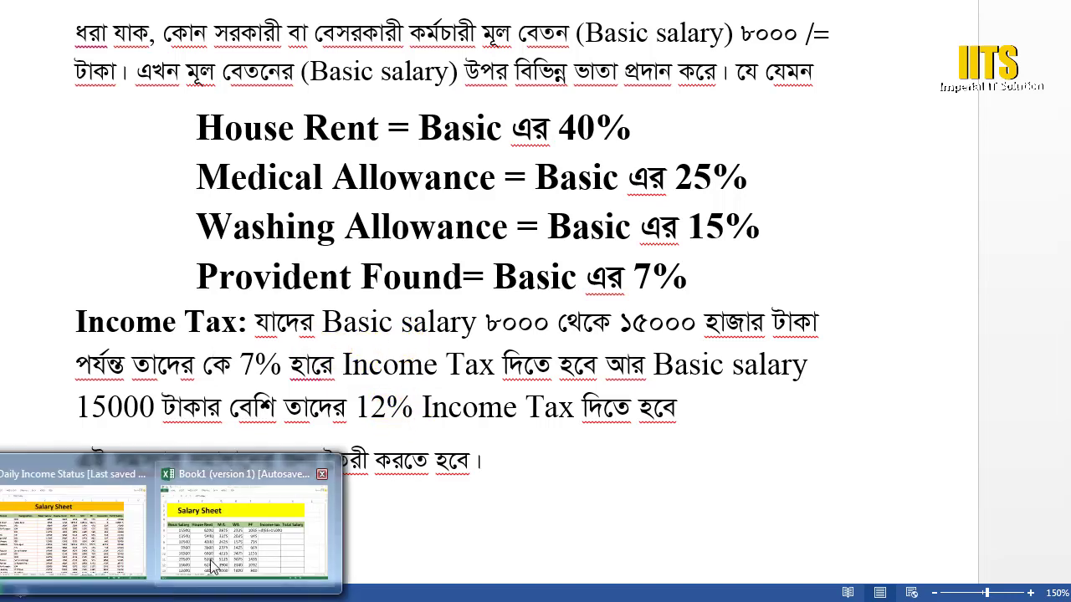
left_click(208, 567)
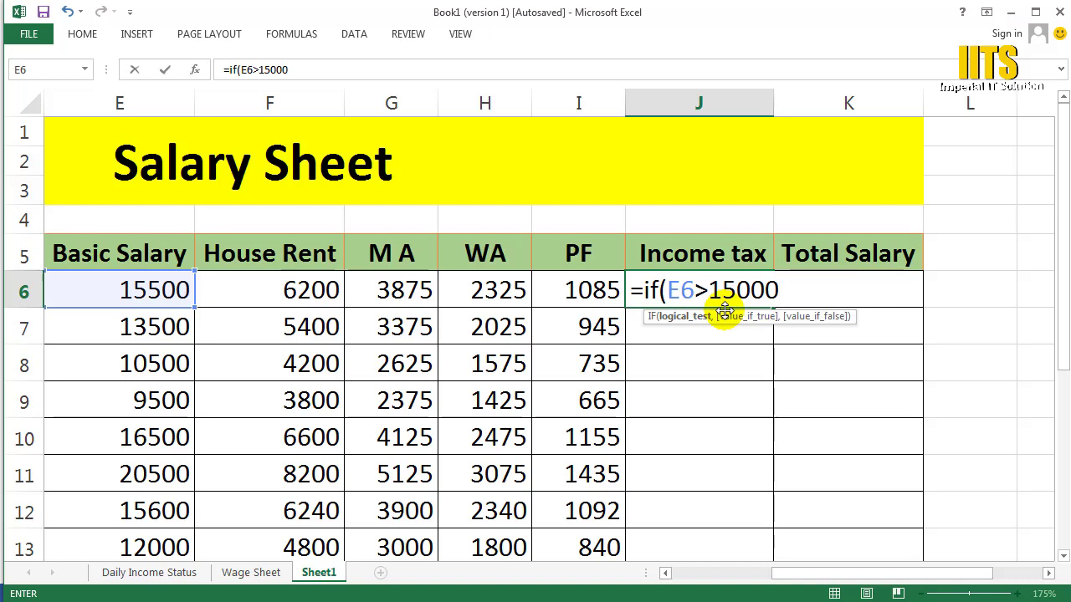
type(",")
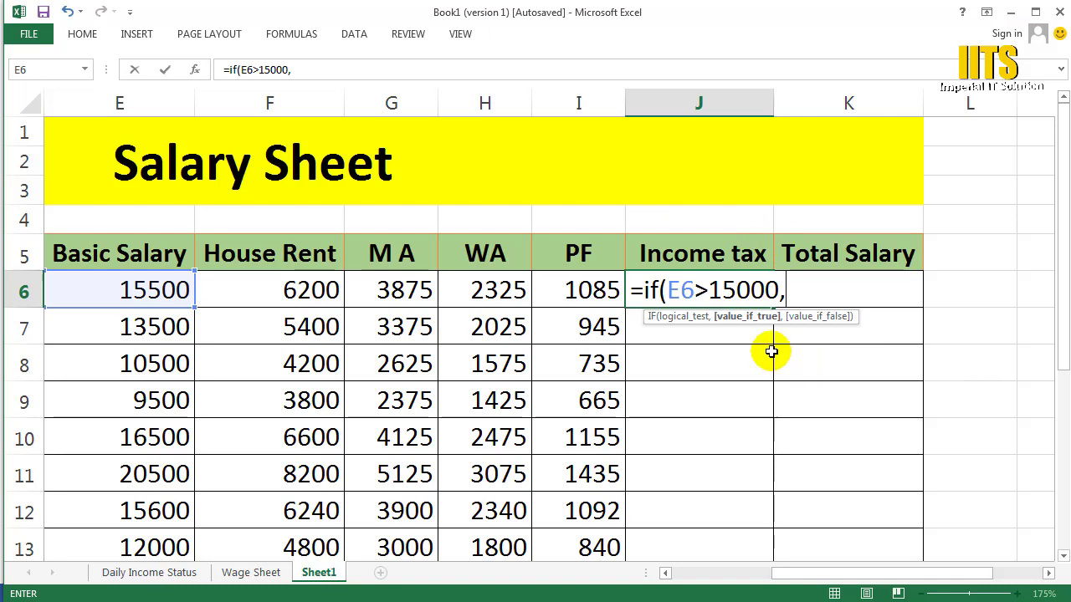
left_click(180, 287)
type("*12%")
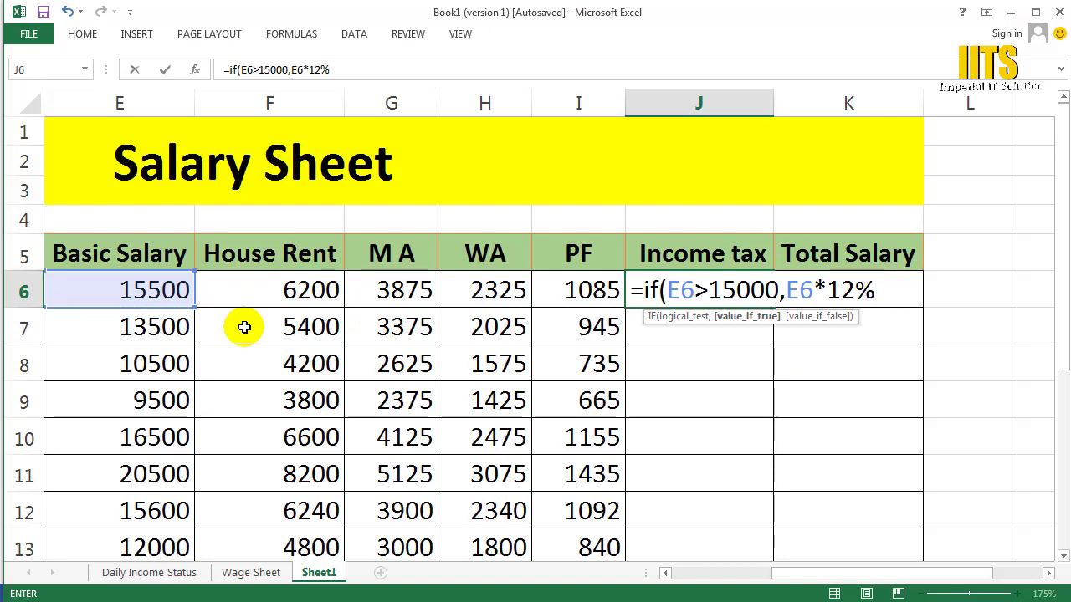
type(",")
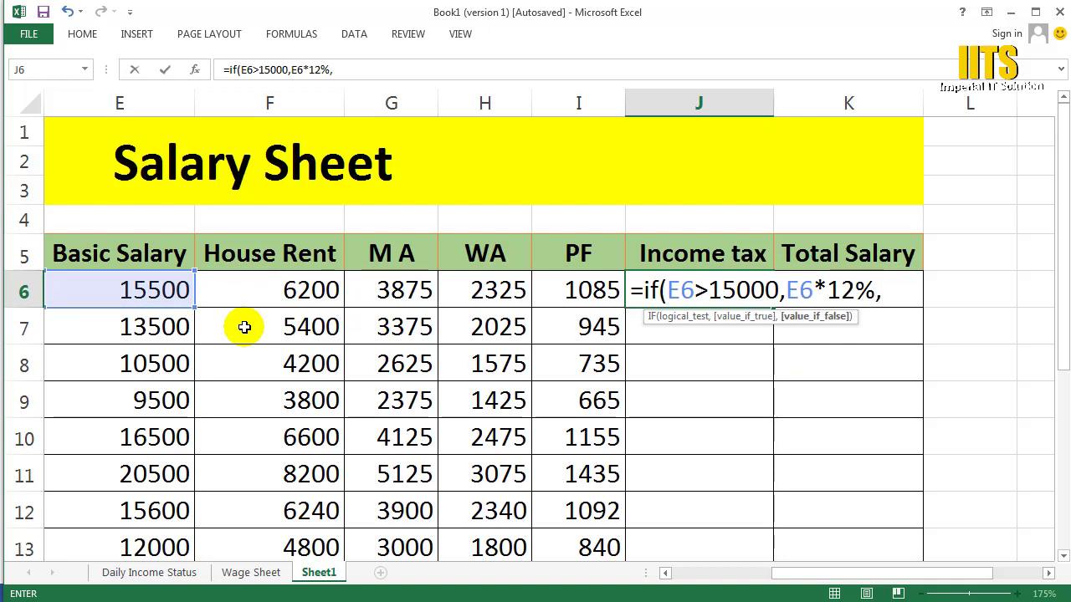
Step: Add a nested IF to the J6 formula that gives E6*7% when E6>=8000
type("if(")
left_click(161, 292)
left_click(167, 288)
type(">")
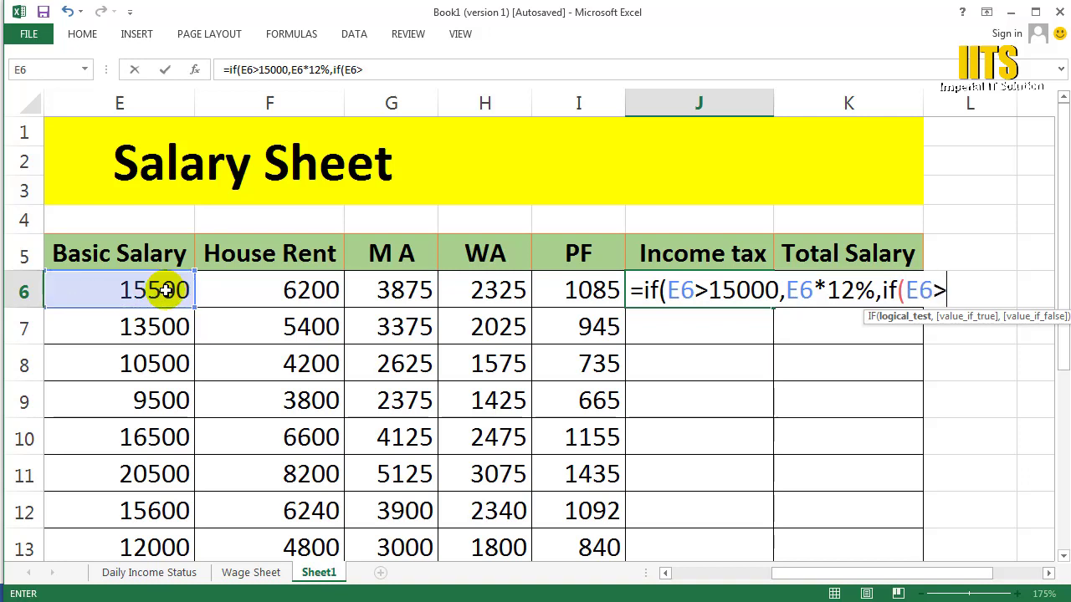
type("8000")
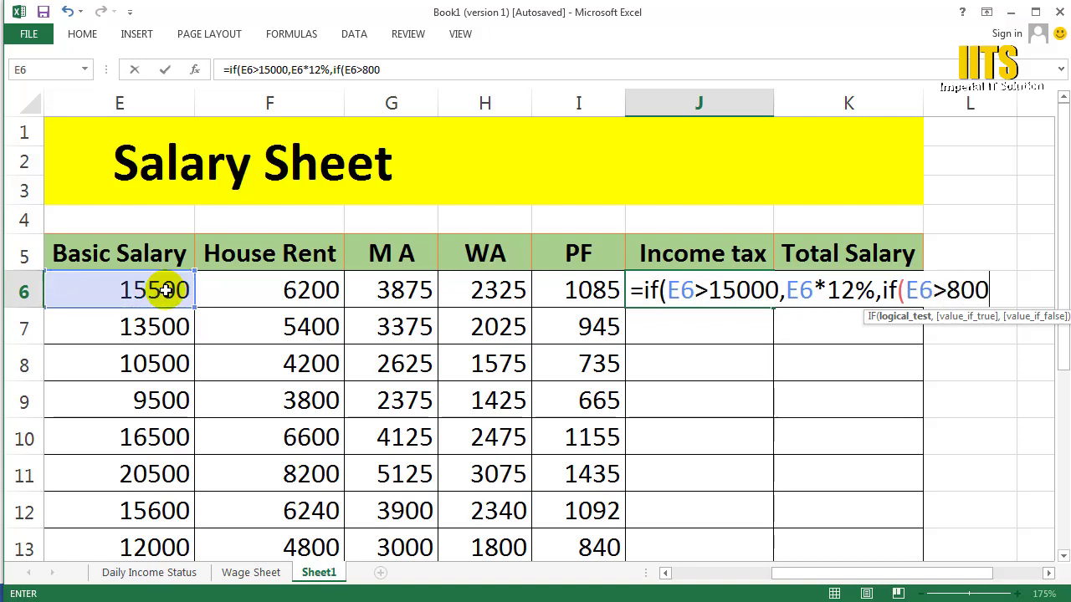
left_click(948, 290)
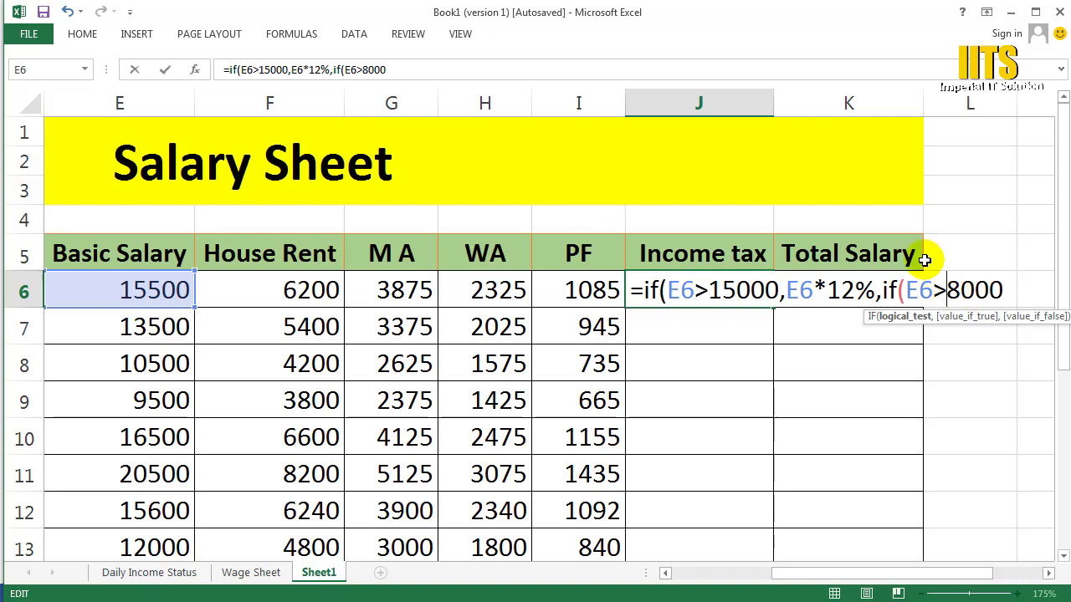
type("=8000,")
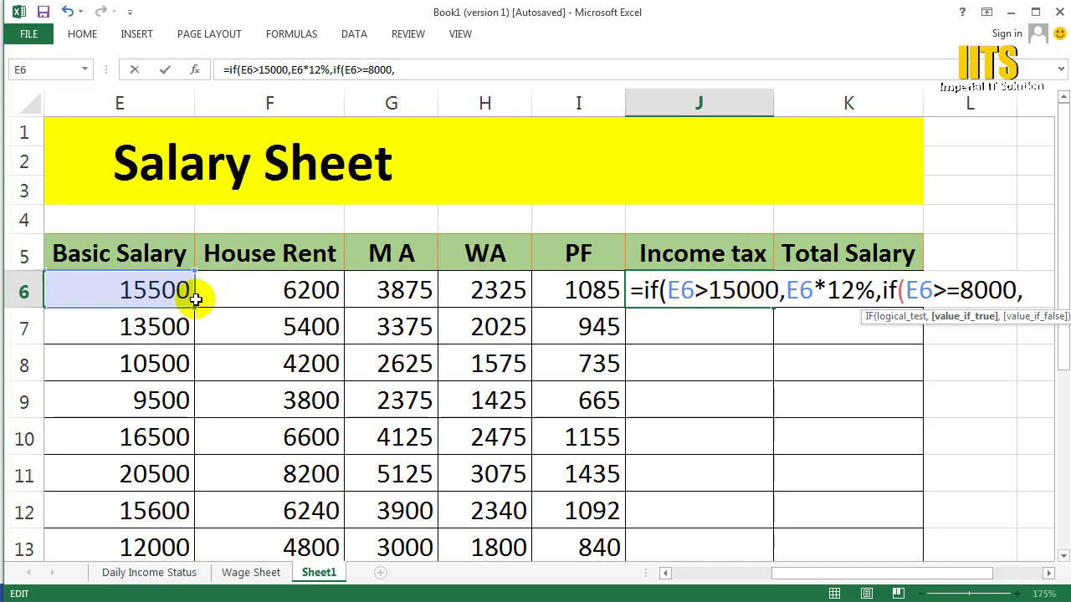
left_click(162, 284)
type("*")
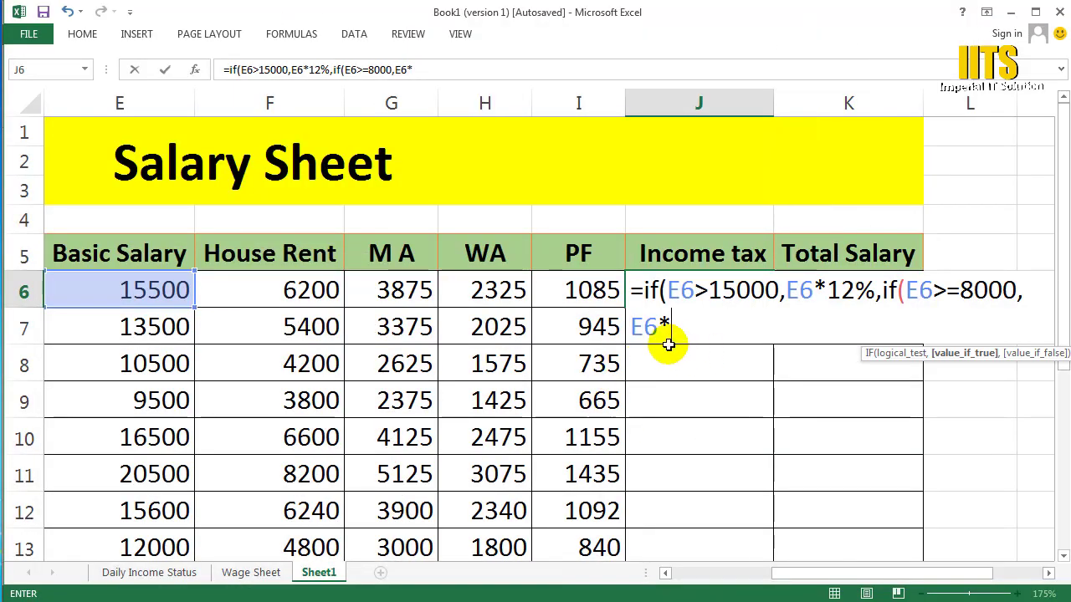
type("7%")
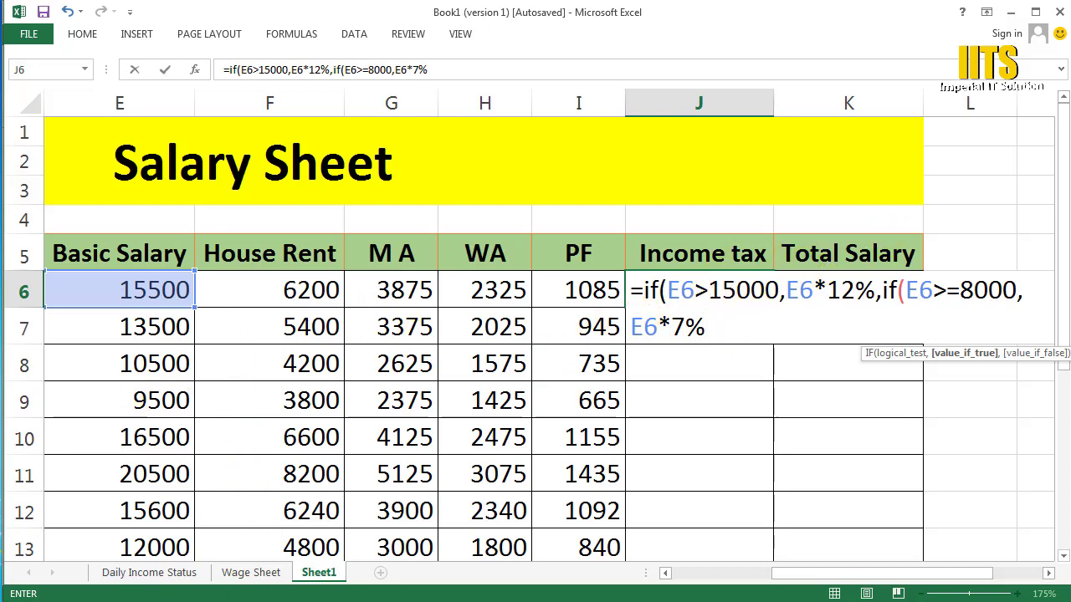
Step: Review the income tax salary ranges in the Word document, and close both IFs to enter the J6 formula in Excel
left_click(192, 601)
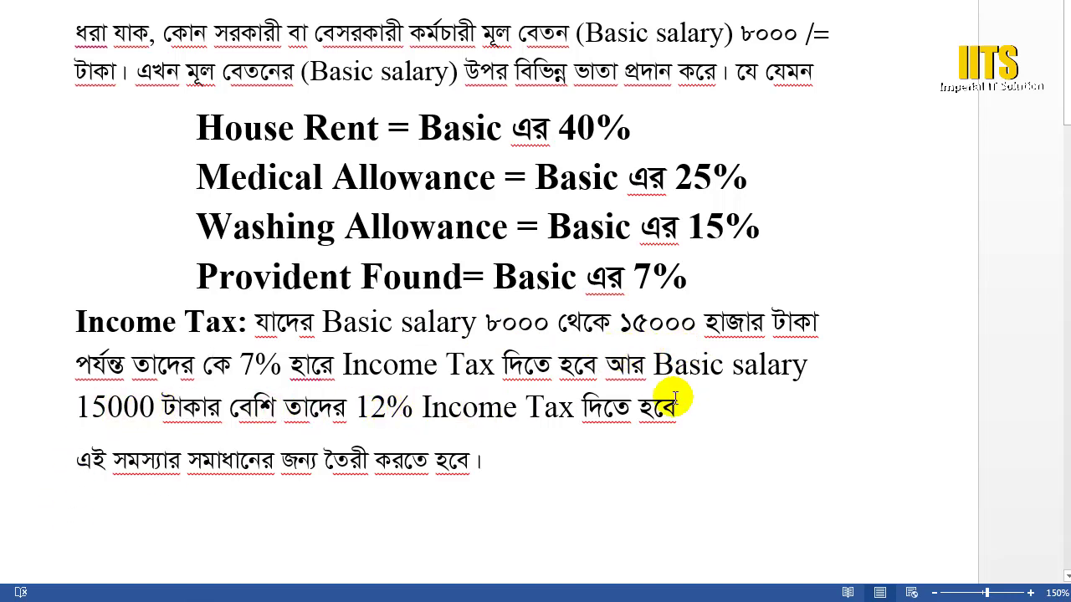
left_click_drag(691, 404, 22, 404)
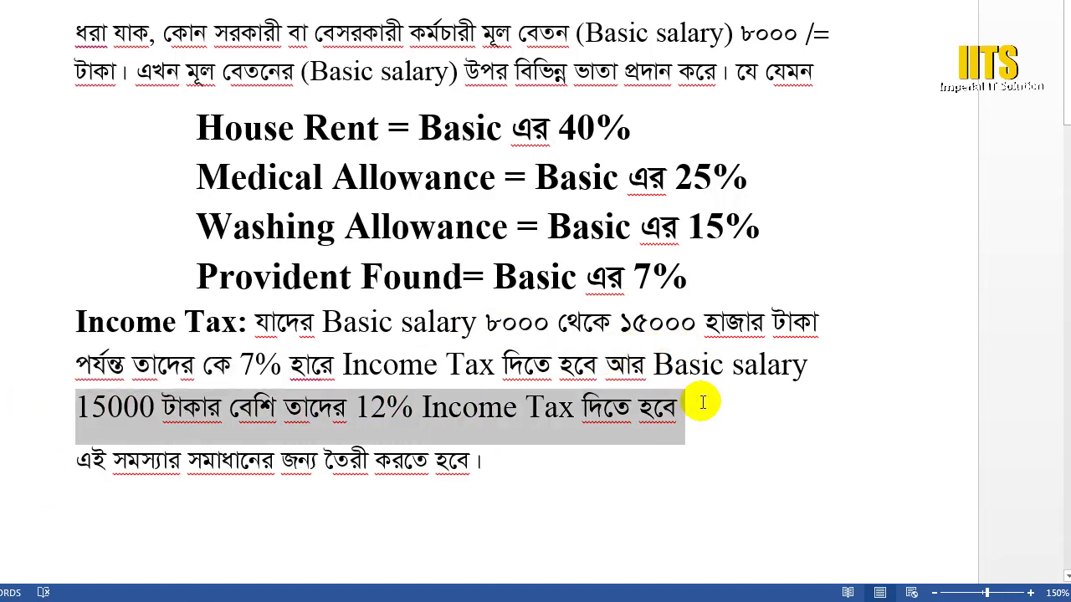
left_click(721, 406)
left_click_drag(483, 320, 842, 289)
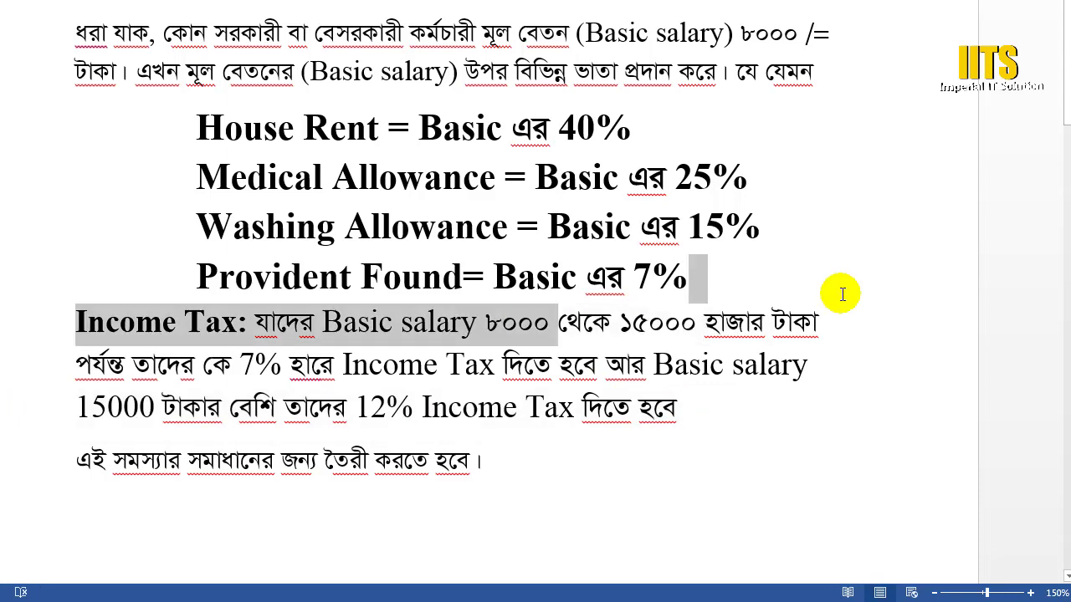
left_click(847, 339)
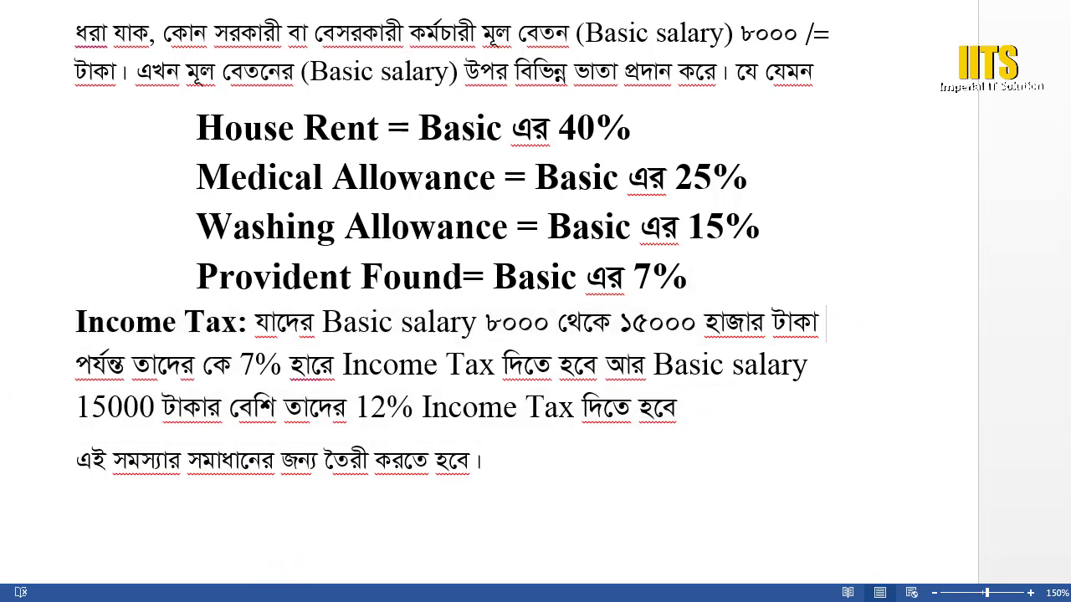
left_click(283, 544)
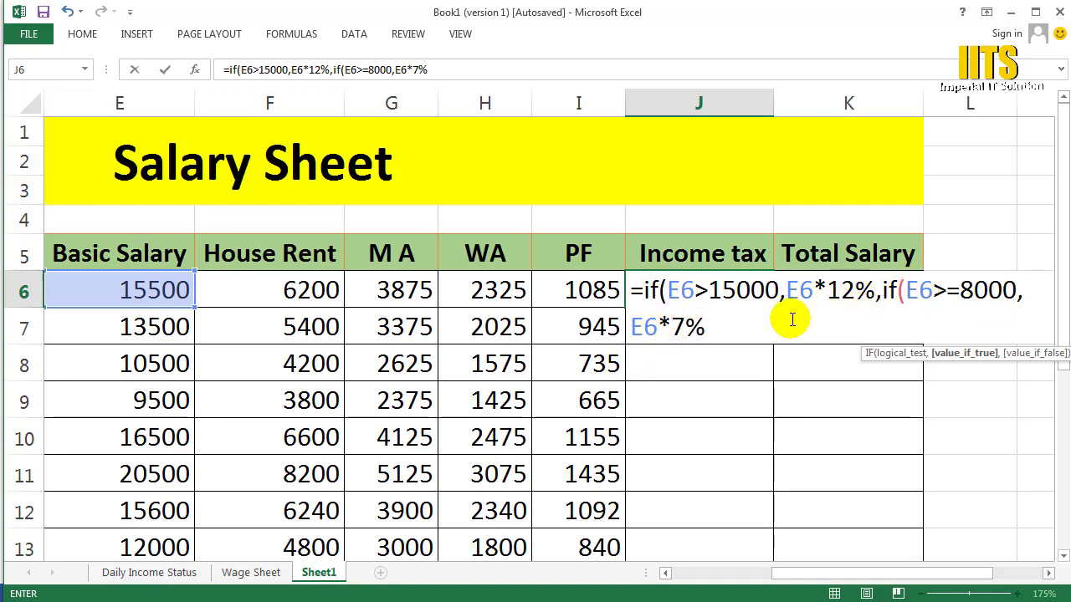
type(")")
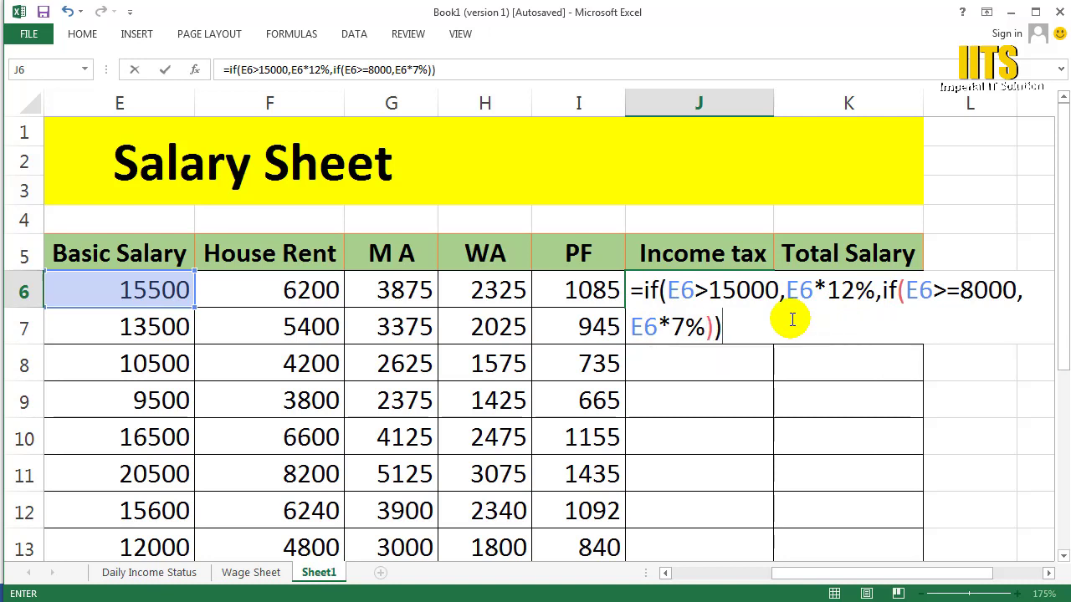
key("Return")
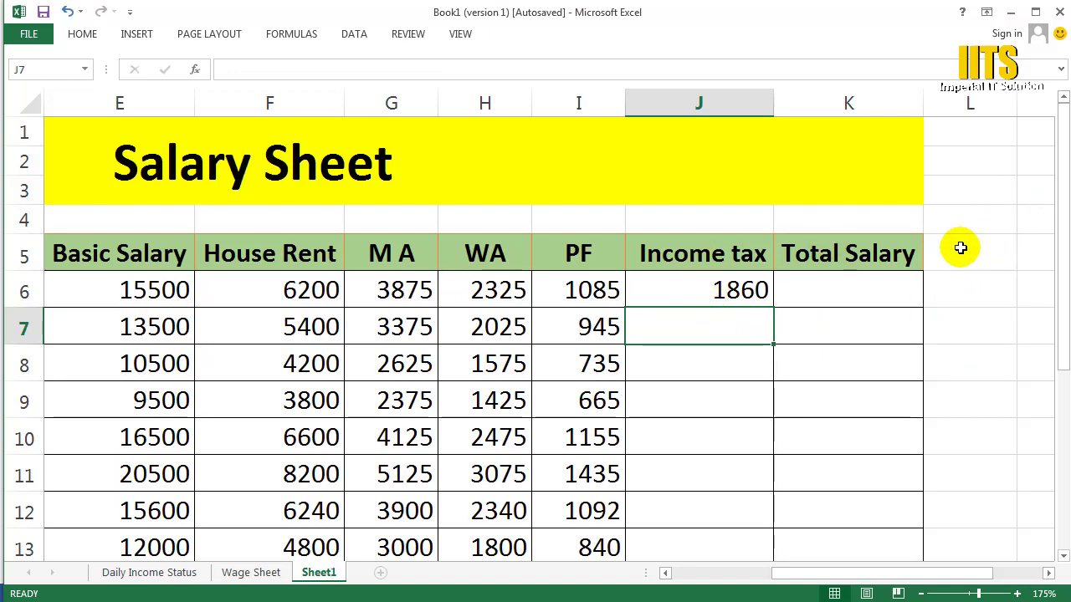
Step: Calculate =15000*12% in spare cell L4 to compare it with the income tax in J6, and clear L4
left_click(975, 216)
type("=15000*12")
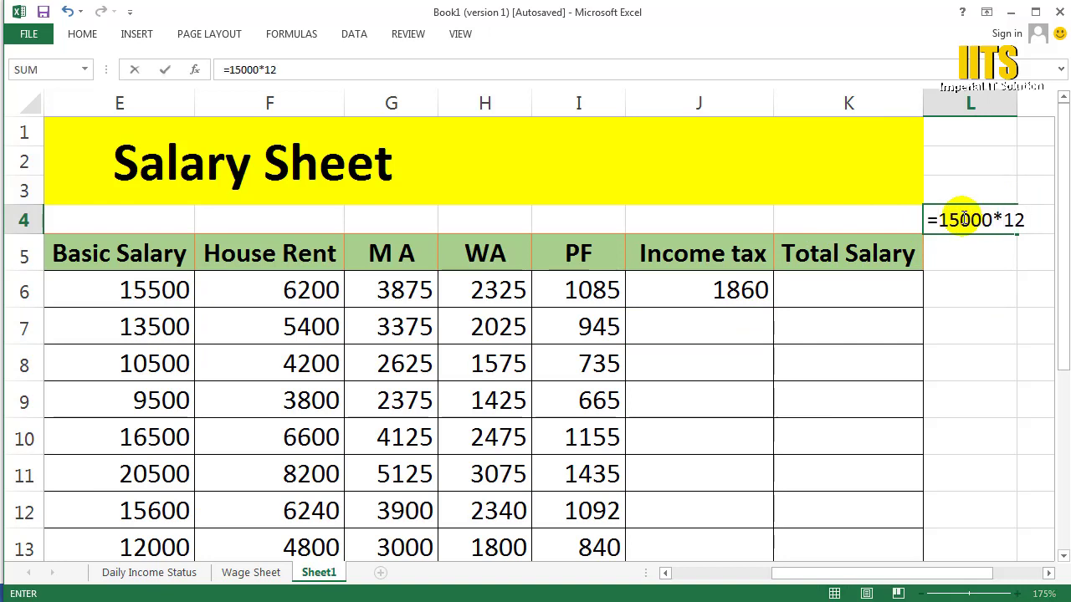
type("%")
key("Return")
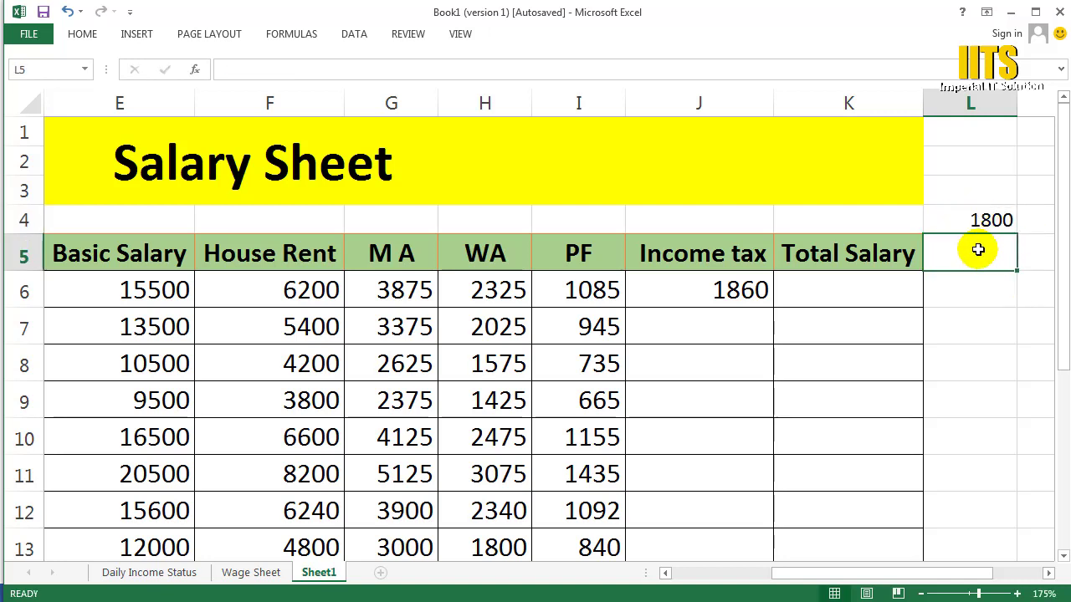
left_click(153, 290)
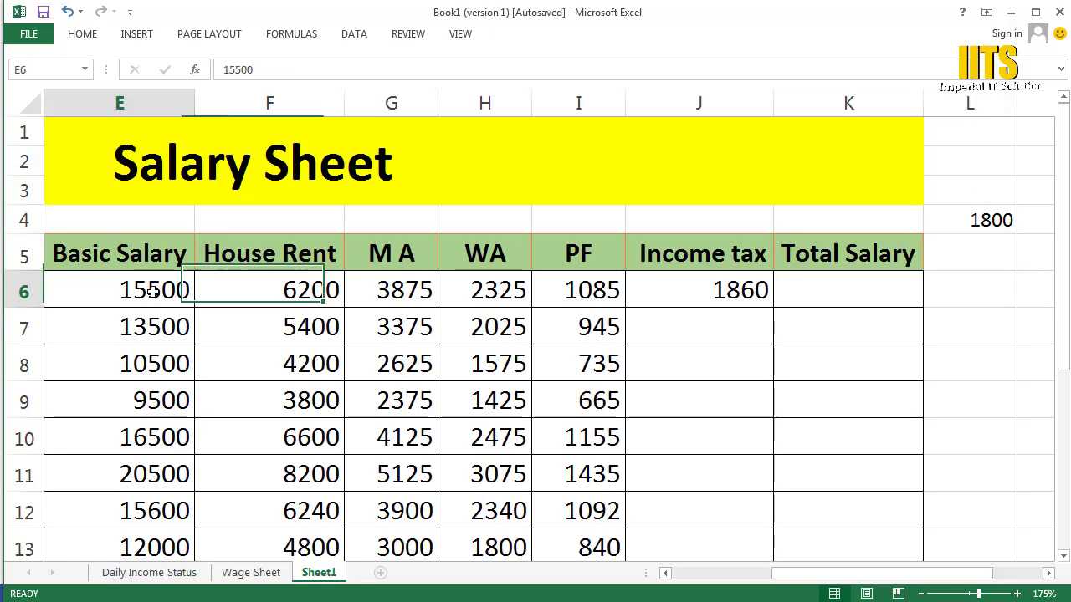
left_click(759, 290)
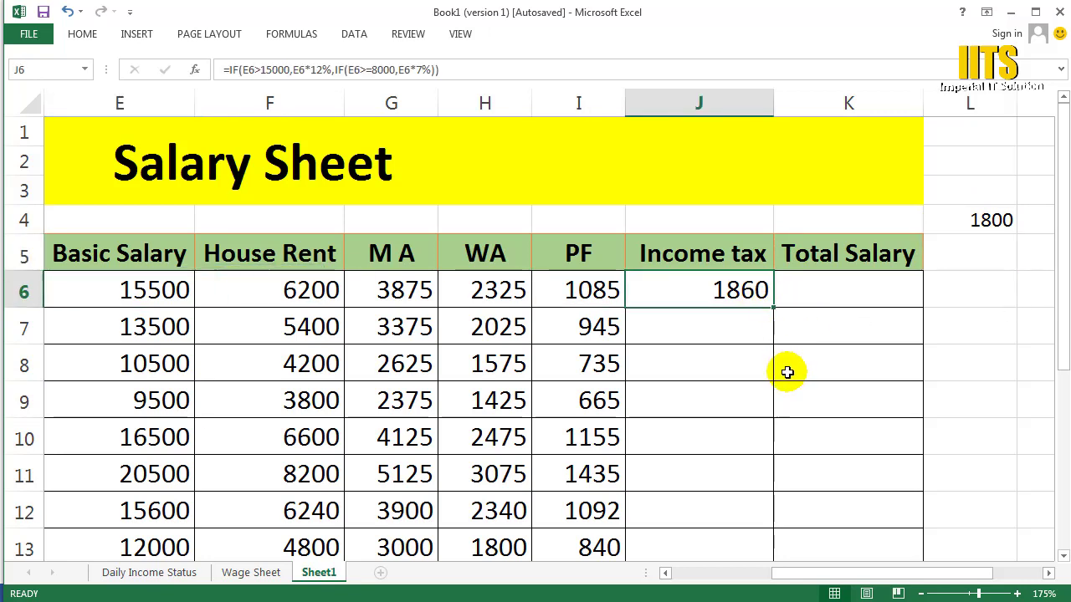
left_click(739, 337)
left_click(748, 297)
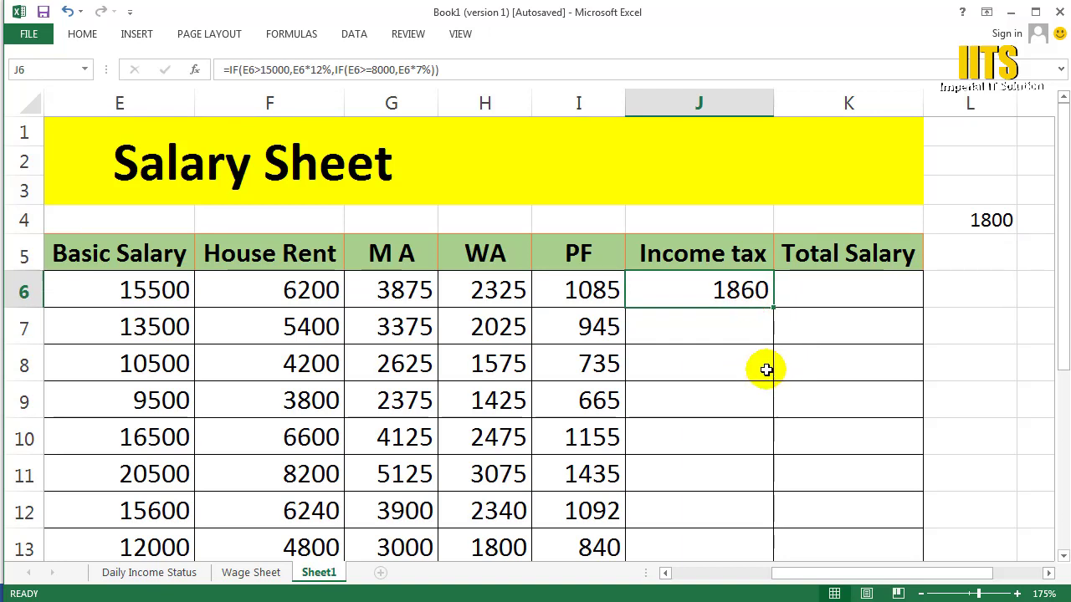
left_click(960, 220)
left_click(643, 507)
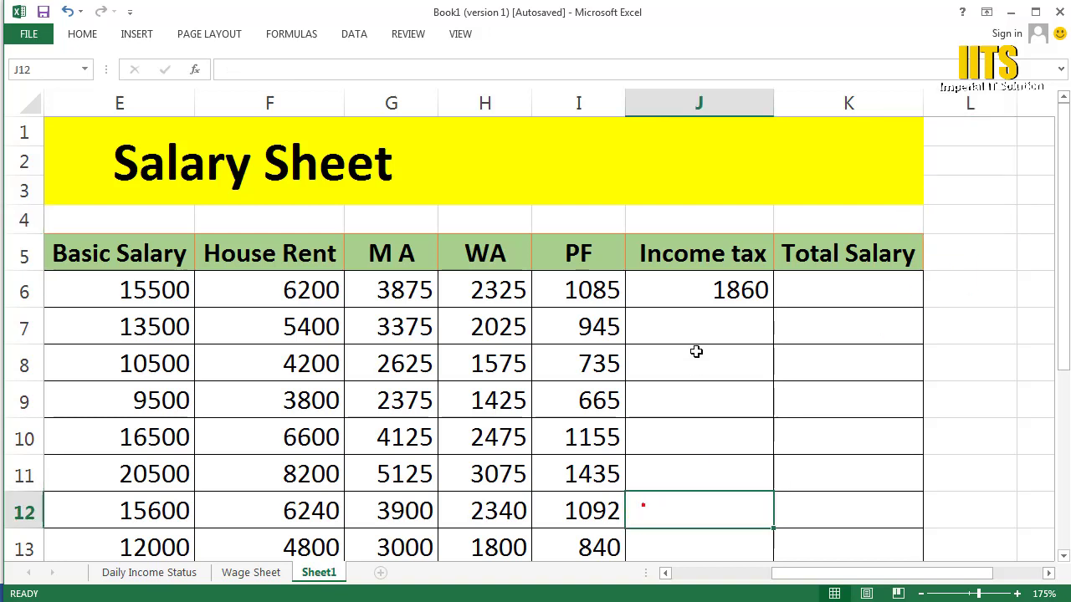
Step: Review the J6 income tax formula's conditions and the 12% and 7% calculations, leaving the formula as it is
double_click(694, 291)
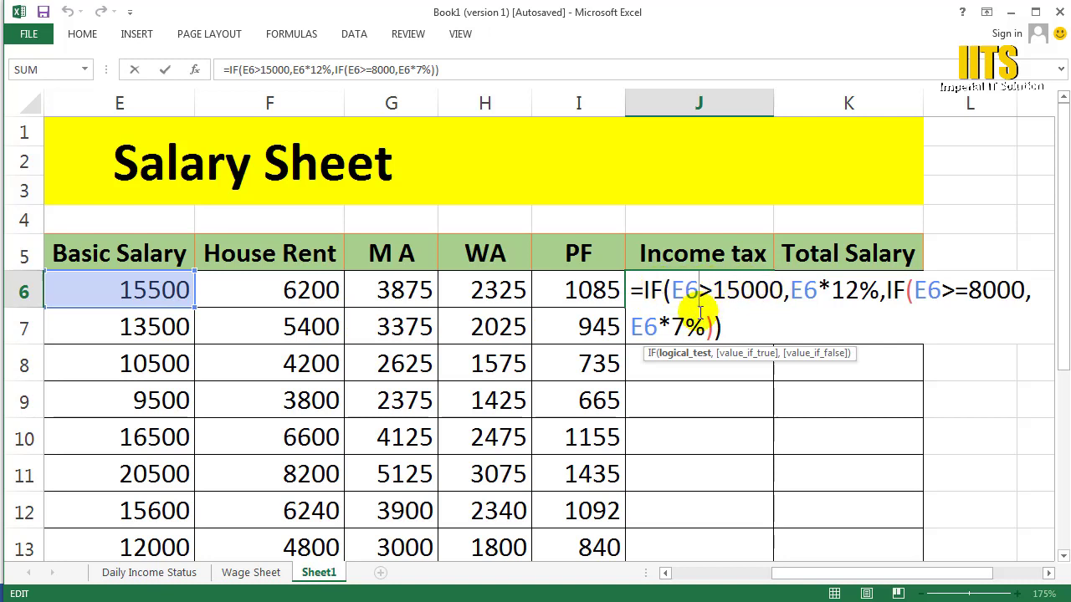
left_click_drag(791, 291, 879, 291)
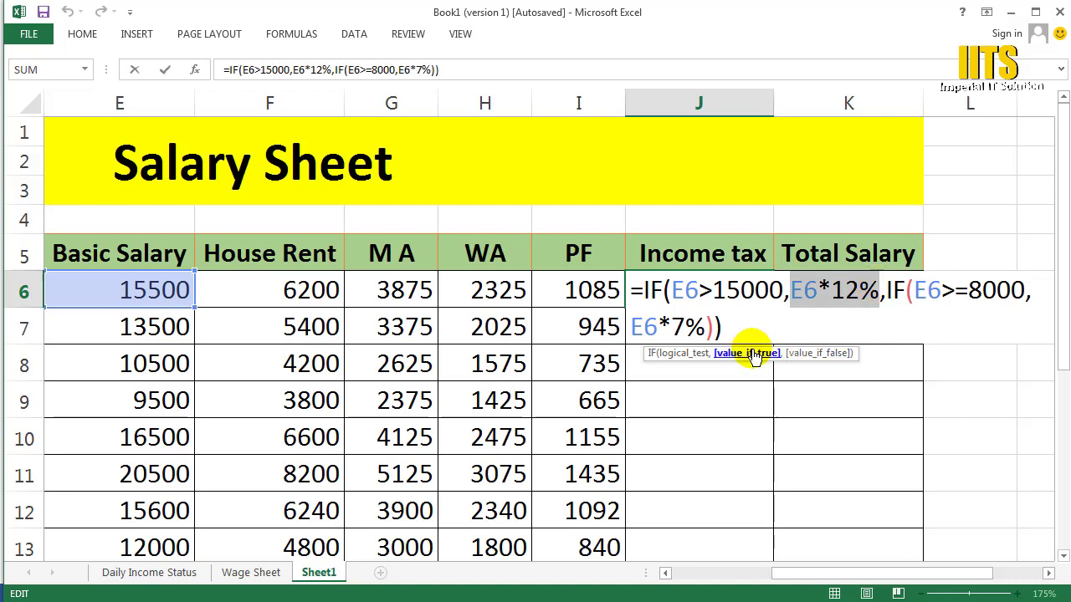
left_click(857, 290)
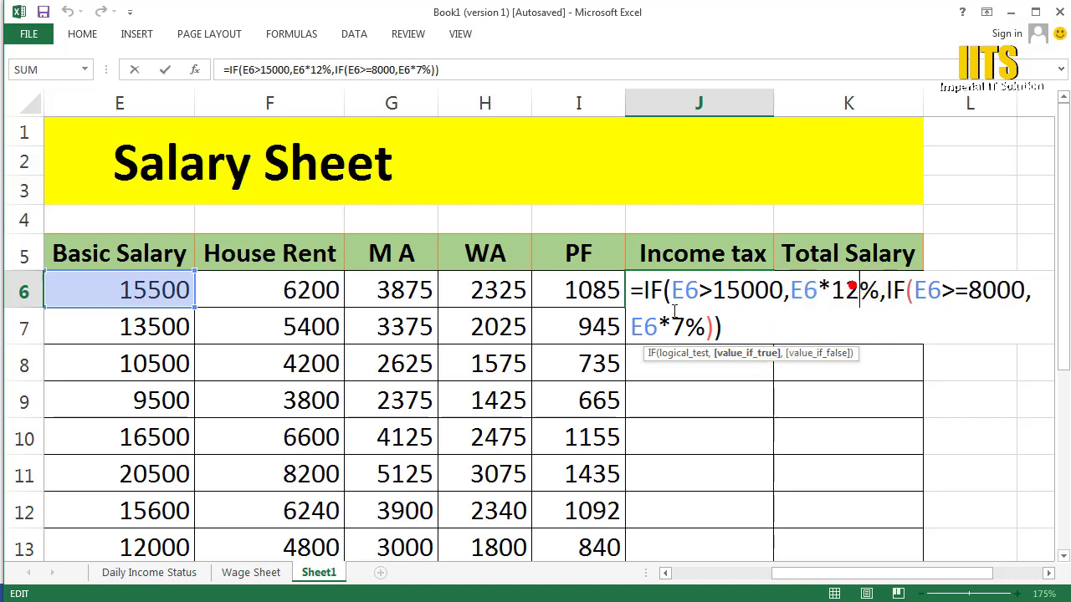
left_click(663, 290)
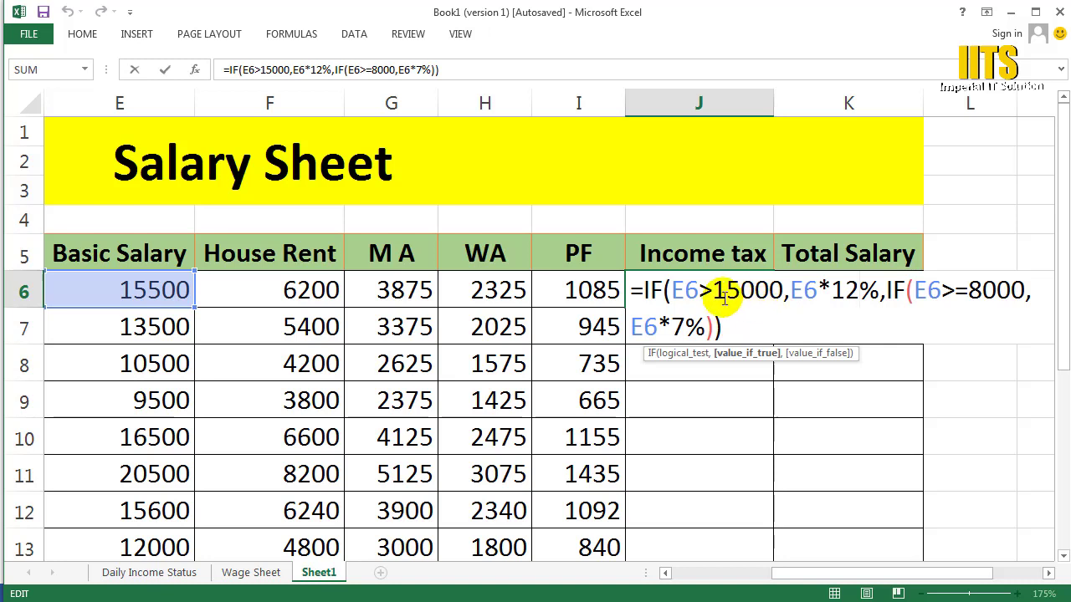
left_click_drag(672, 290, 874, 299)
left_click(954, 295)
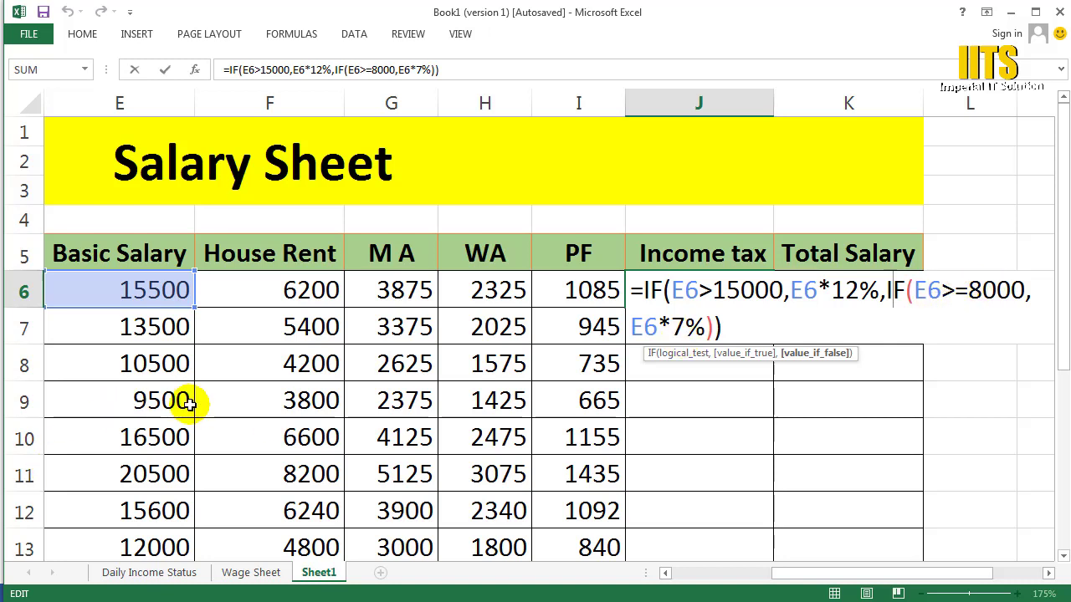
left_click(1015, 289)
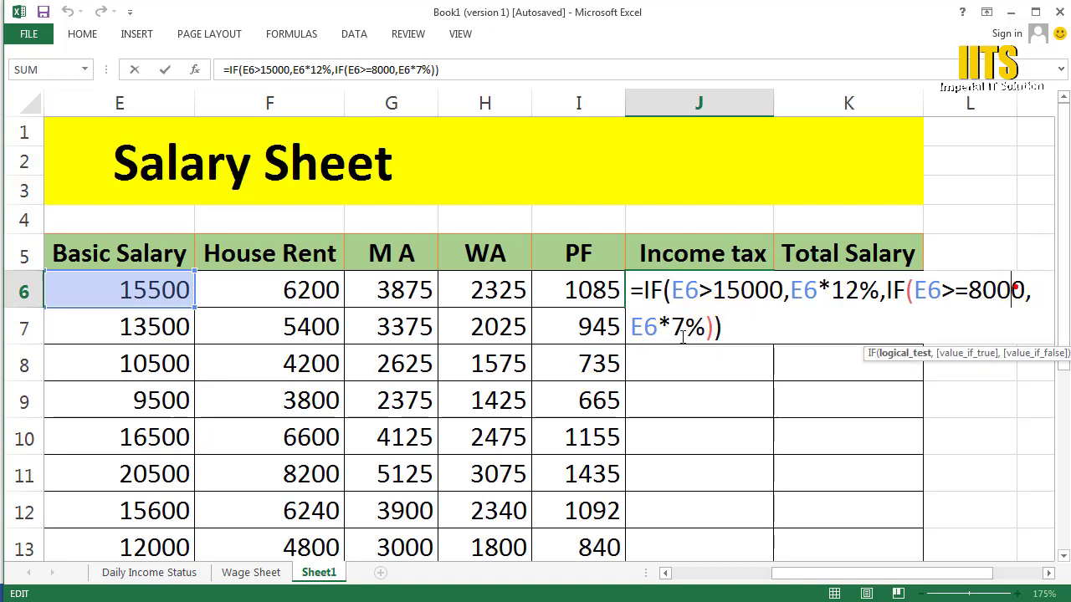
left_click_drag(634, 326, 685, 326)
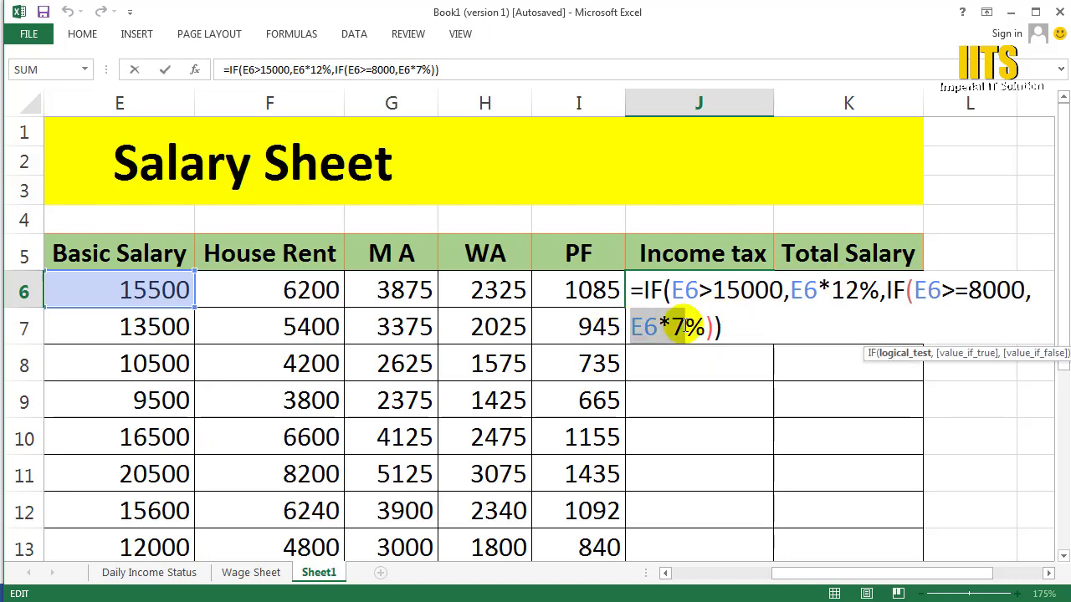
left_click(665, 326)
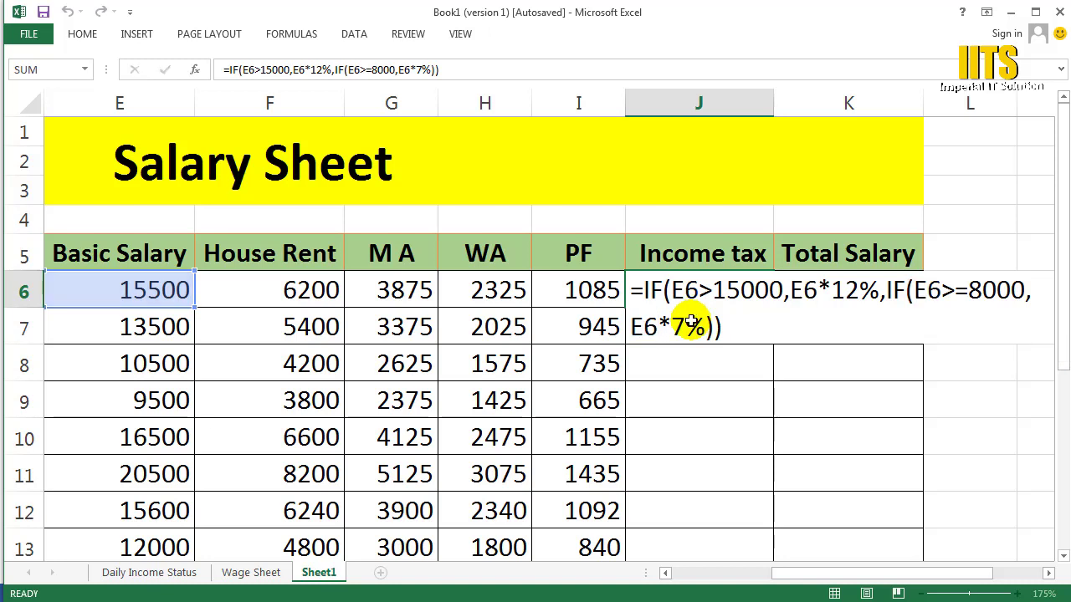
key("Return")
Step: Fill the J6 income tax formula down to J20, and remove the decimal places from J14:J19
left_click(742, 292)
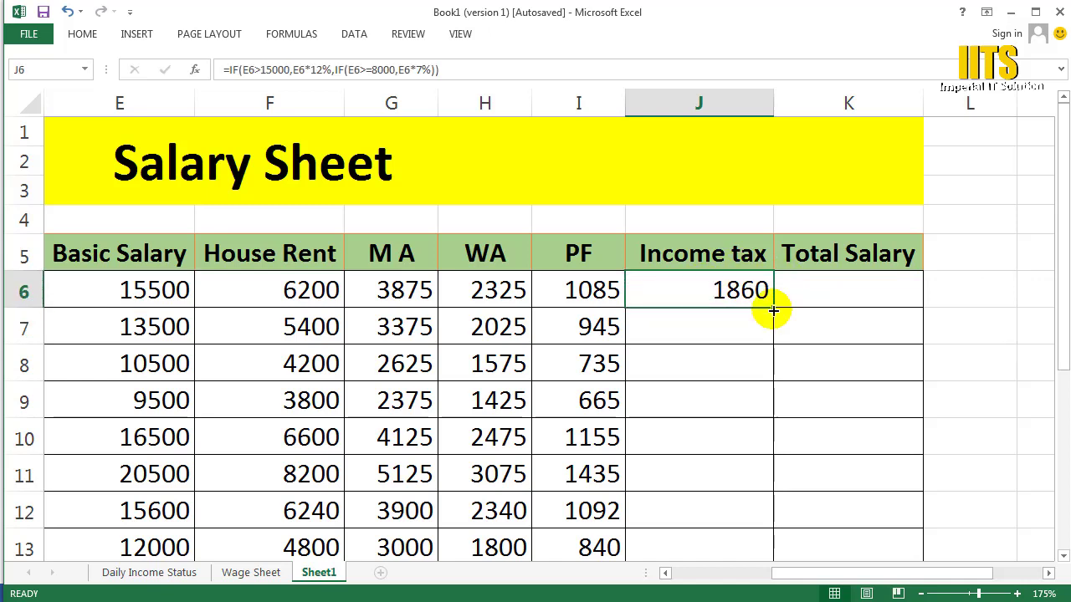
left_click_drag(773, 309, 795, 514)
left_click_drag(693, 275, 695, 464)
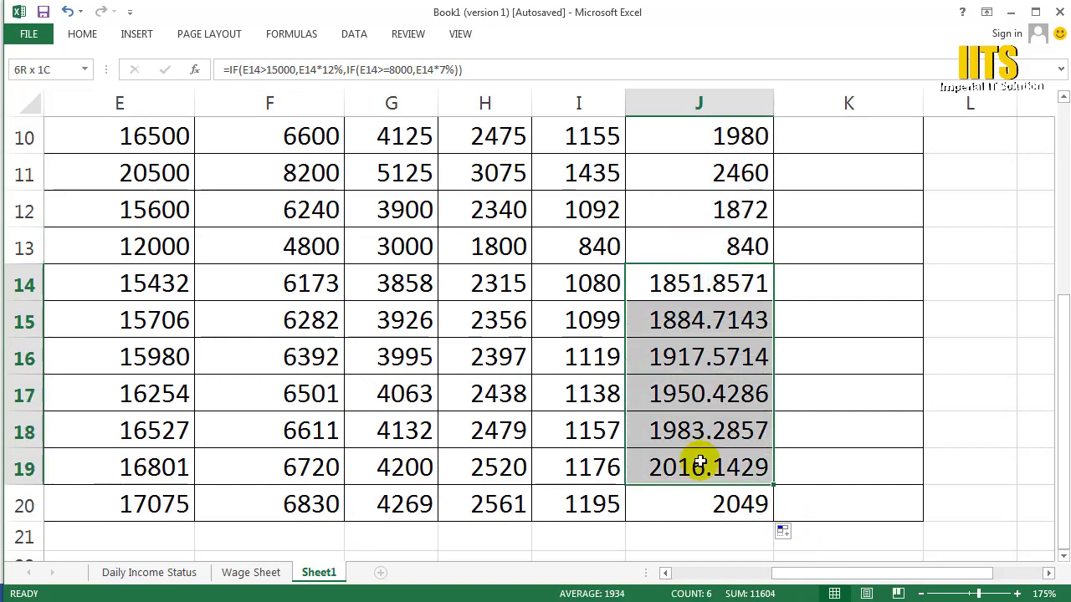
left_click(82, 34)
left_click(574, 90)
left_click(574, 90)
left_click(574, 91)
left_click(574, 90)
left_click(853, 321)
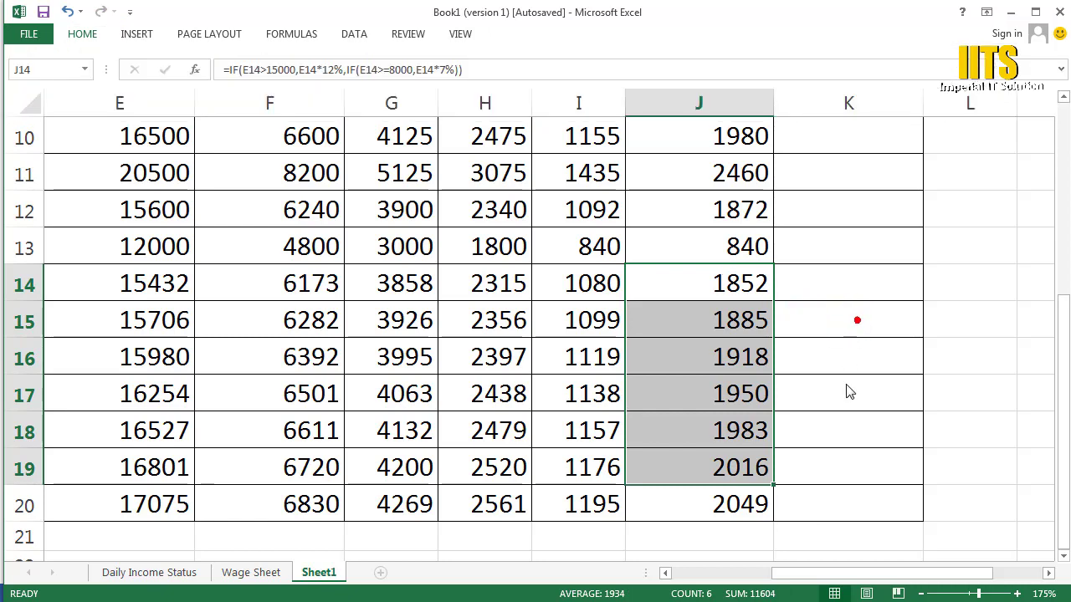
Step: Examine the row 6 basic salary, house rent, M A, WA and income tax cells to plan the total salary calculation
scroll(845, 420, "up", 3)
left_click(845, 410)
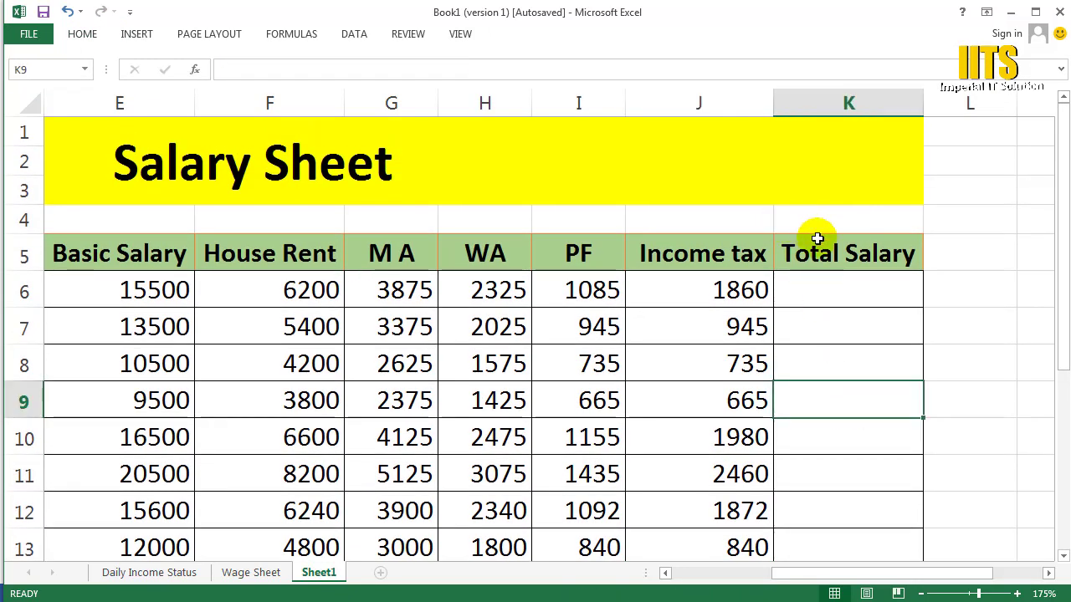
left_click(850, 296)
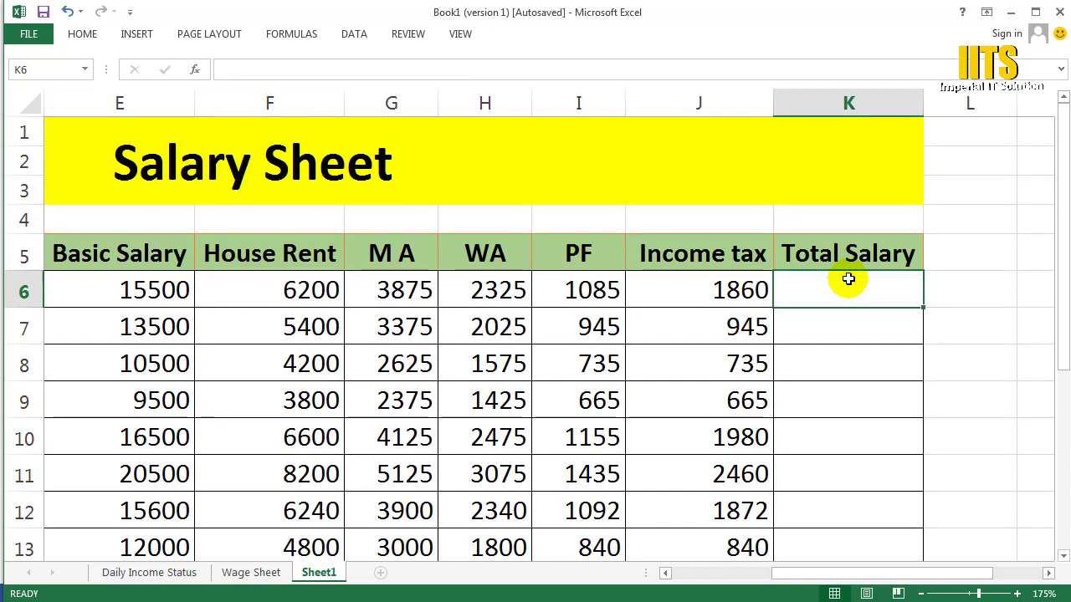
left_click(96, 293)
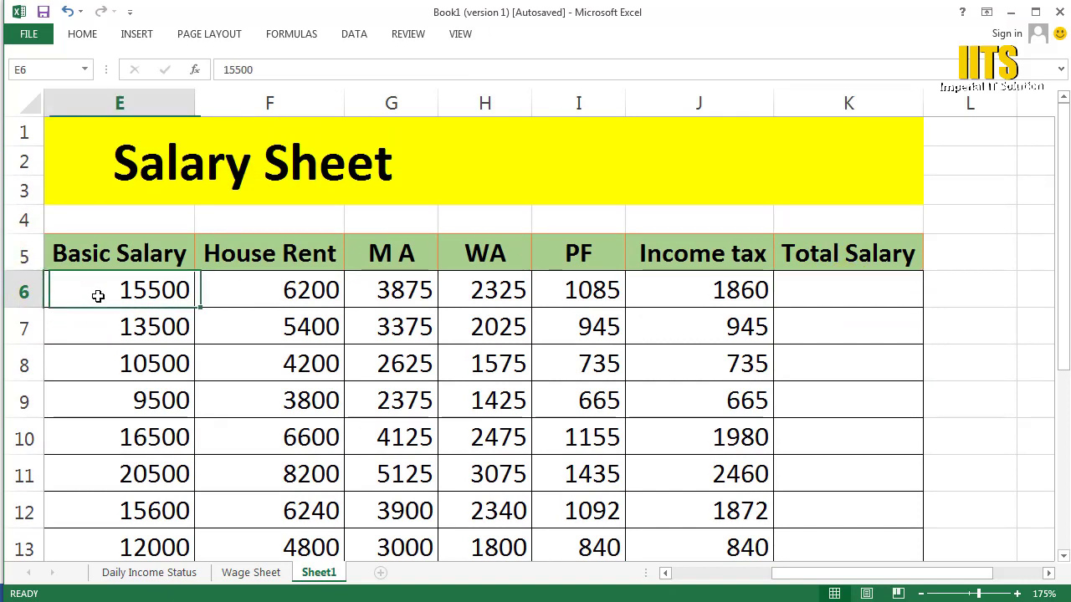
left_click(288, 284)
left_click(392, 289)
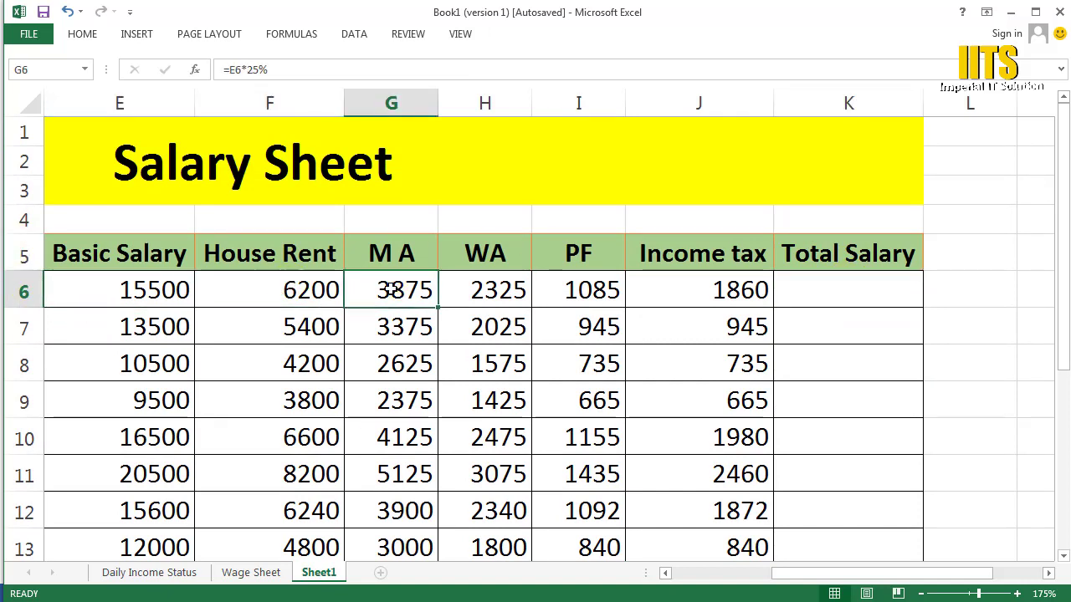
left_click(493, 290)
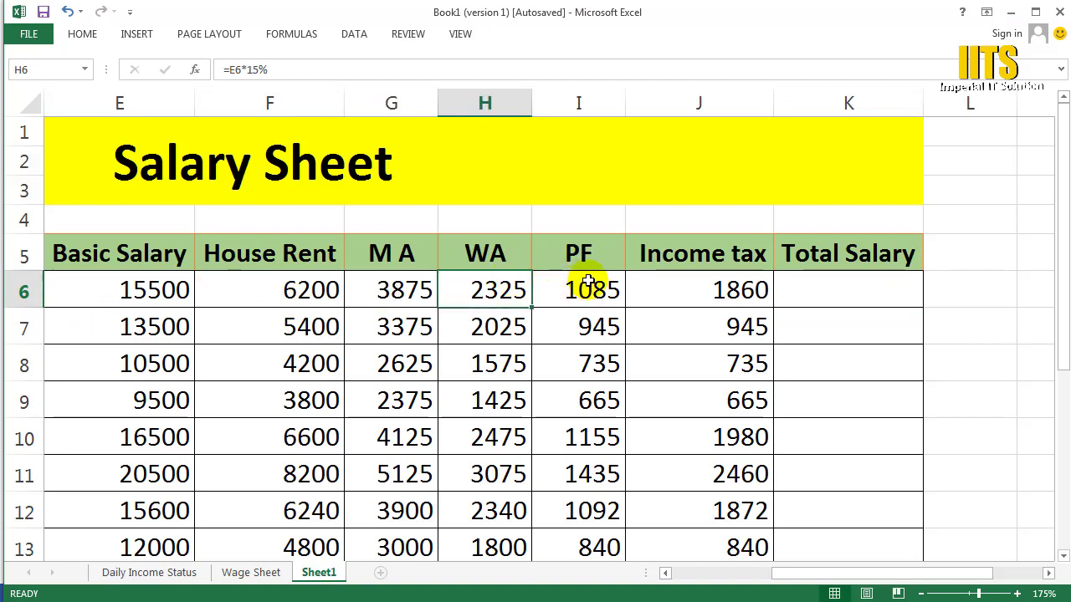
left_click(703, 290)
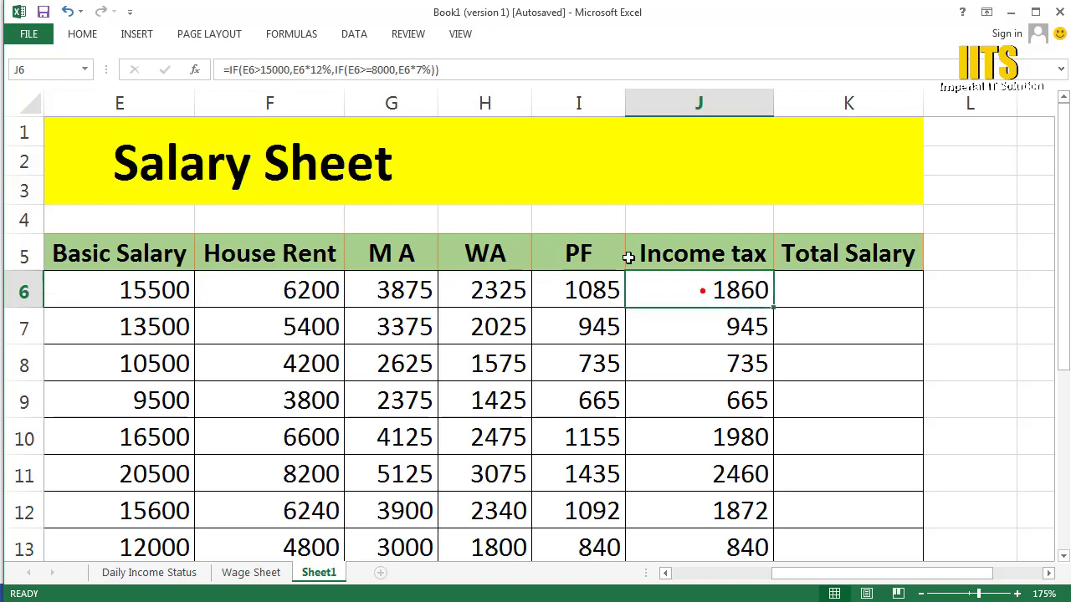
left_click(858, 290)
left_click(142, 290)
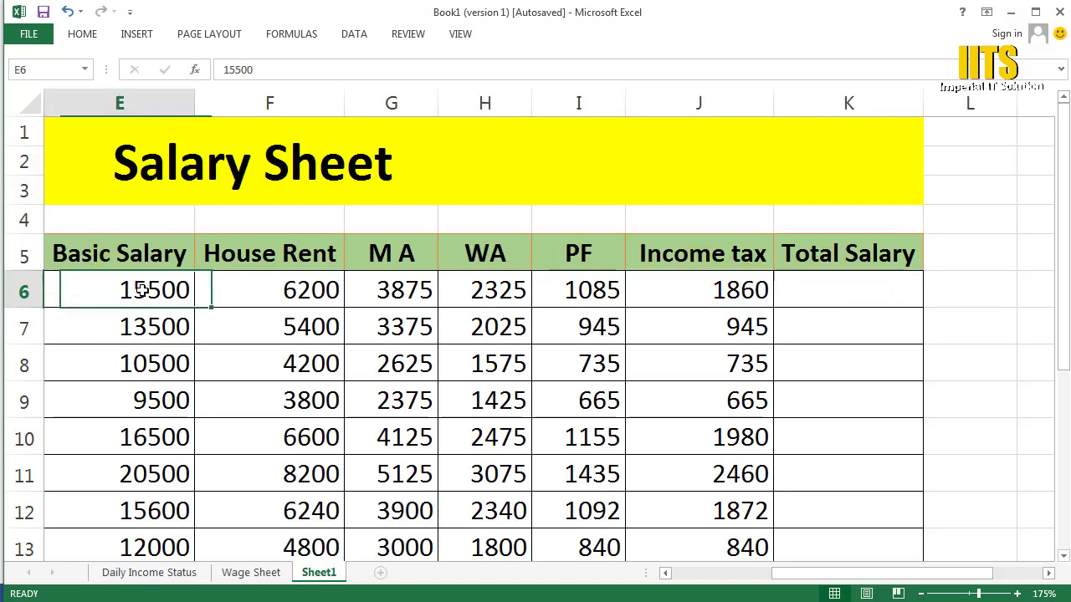
left_click(247, 291)
left_click(368, 292)
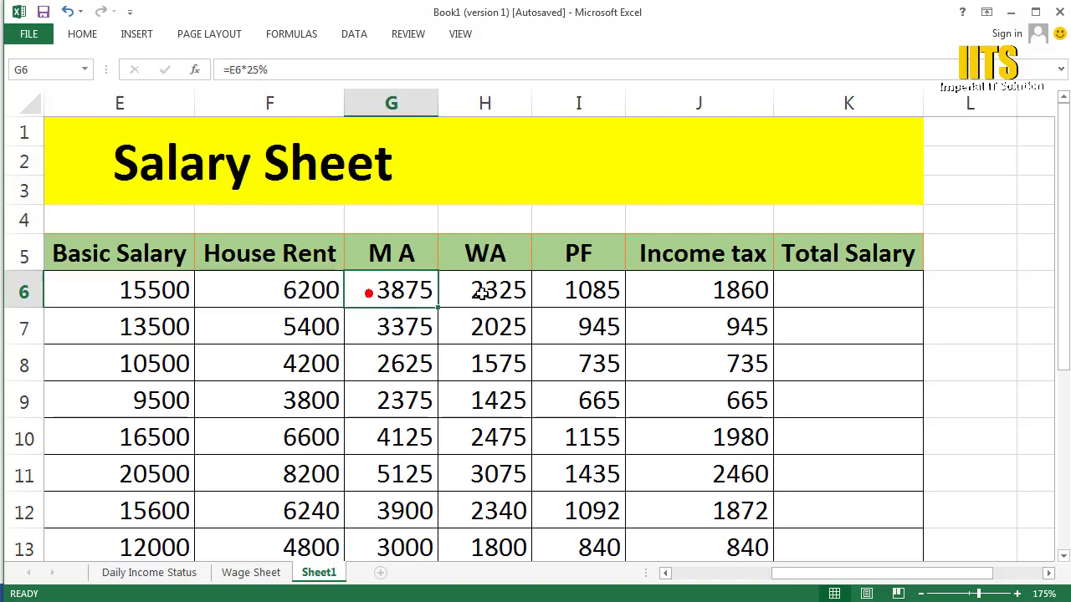
left_click(493, 291)
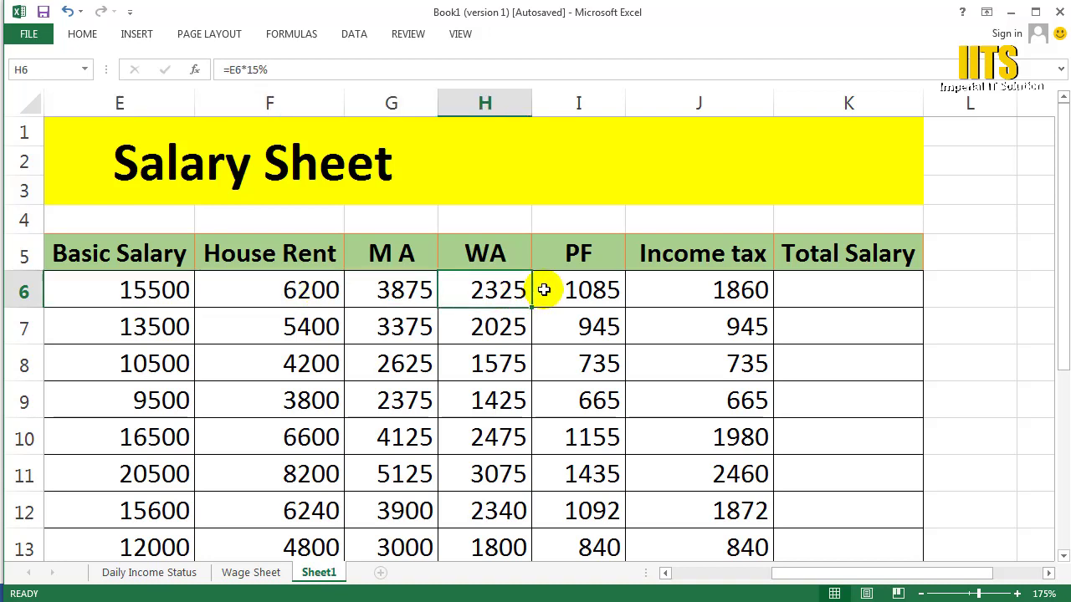
Step: Enter the total salary formula =E6+F6+G6+H6-I6-J6 in K6
left_click(877, 293)
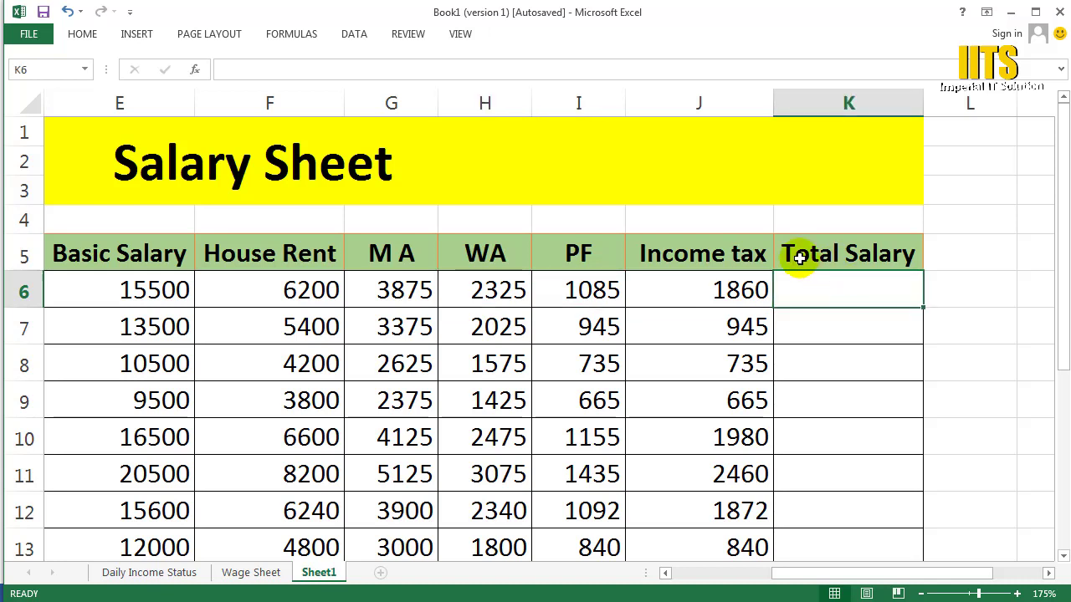
type("=")
left_click(188, 295)
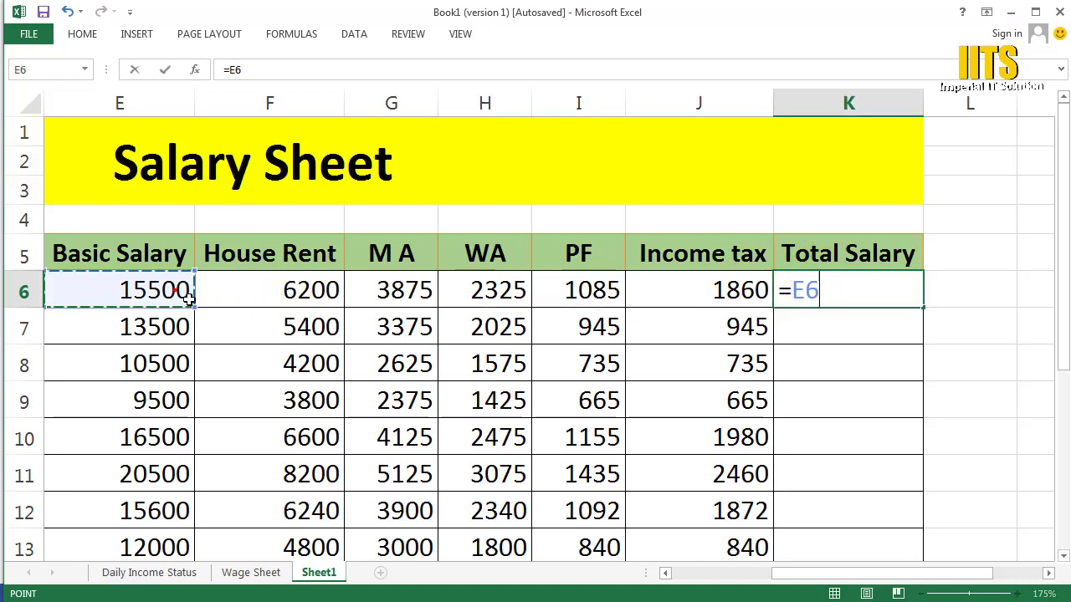
type("+")
left_click(267, 288)
type("+")
left_click(390, 287)
type("+")
left_click(488, 276)
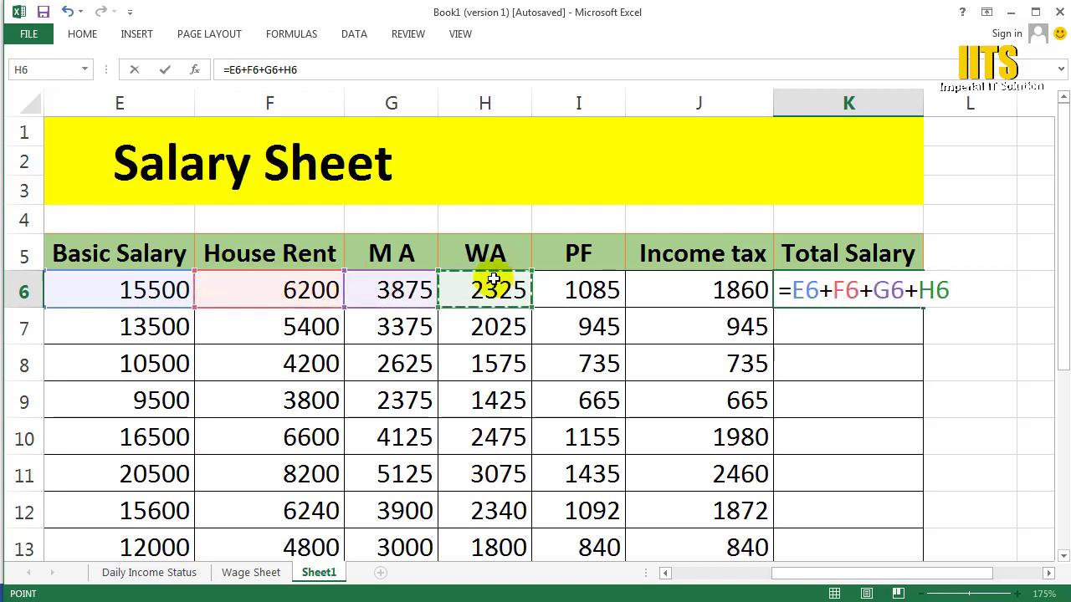
type("-")
left_click(569, 297)
type("-")
left_click(702, 293)
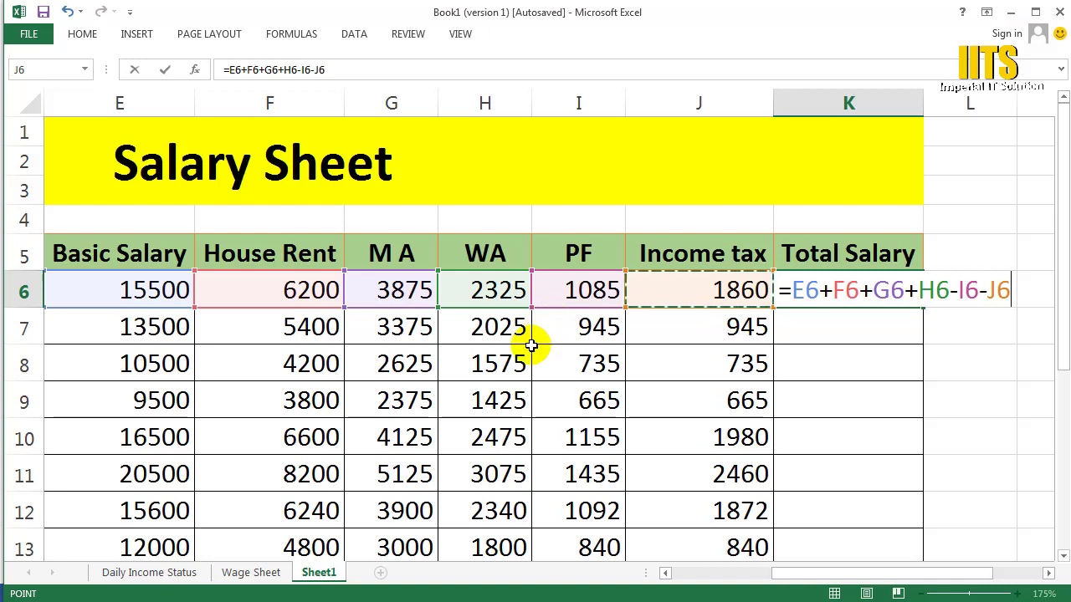
key("Return")
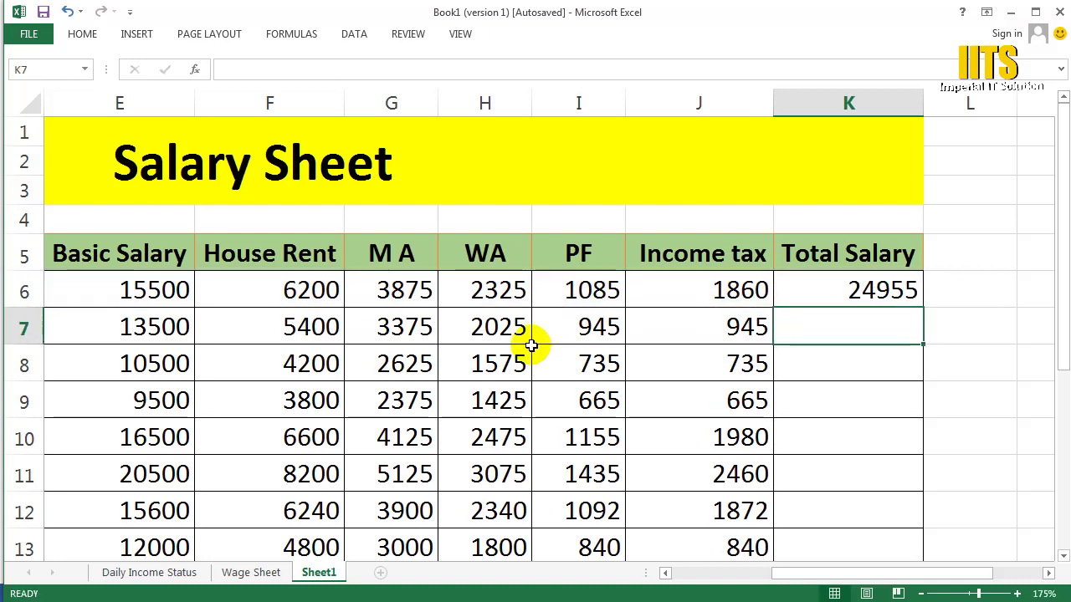
Step: Start an alternative total salary formula in K7 with the bracketed earnings sum (E6+F6+G6+H6) and an opened subtraction bracket
left_click(832, 363)
left_click(817, 320)
type("=")
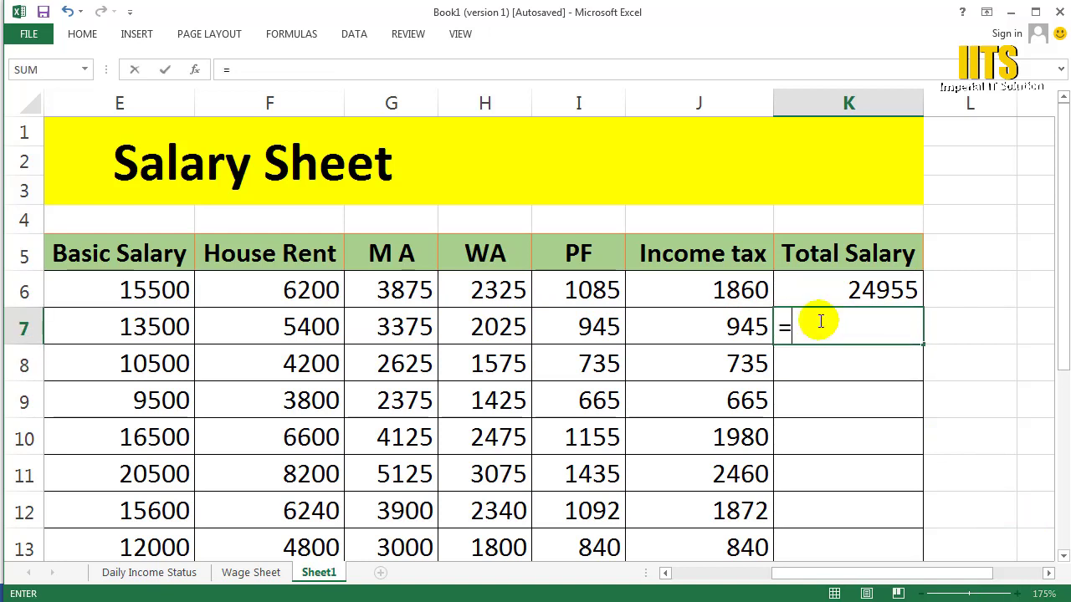
type("(")
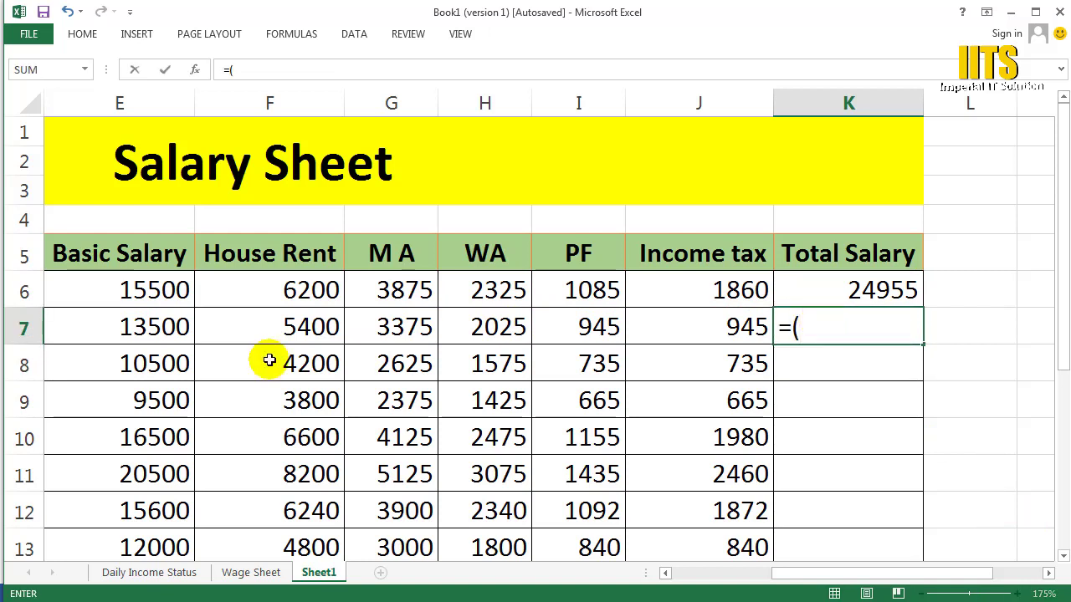
left_click(134, 285)
type("+")
left_click(256, 286)
type("+")
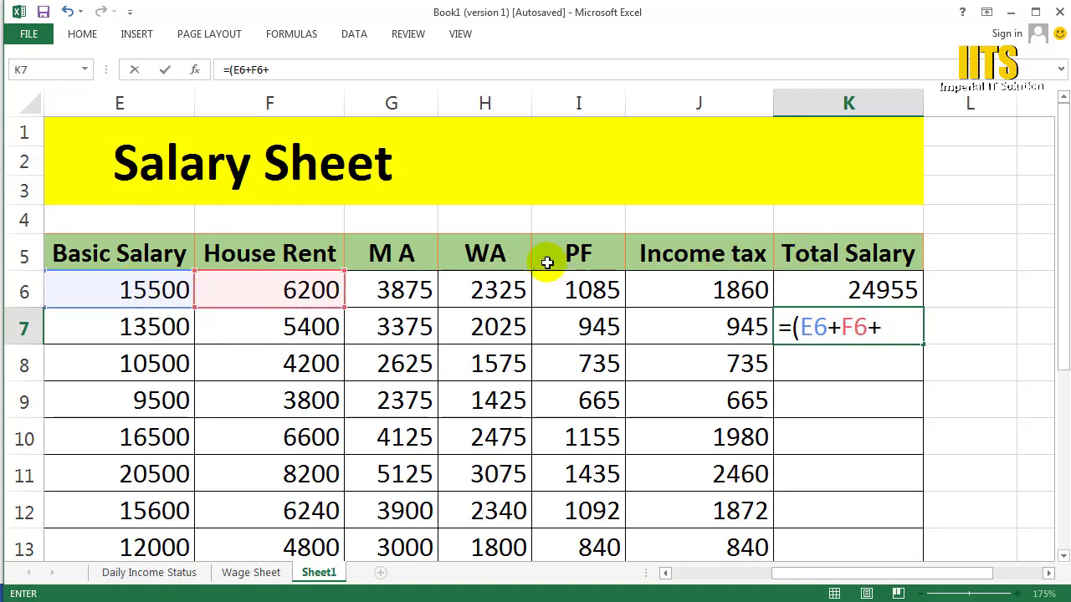
left_click(392, 285)
type("+")
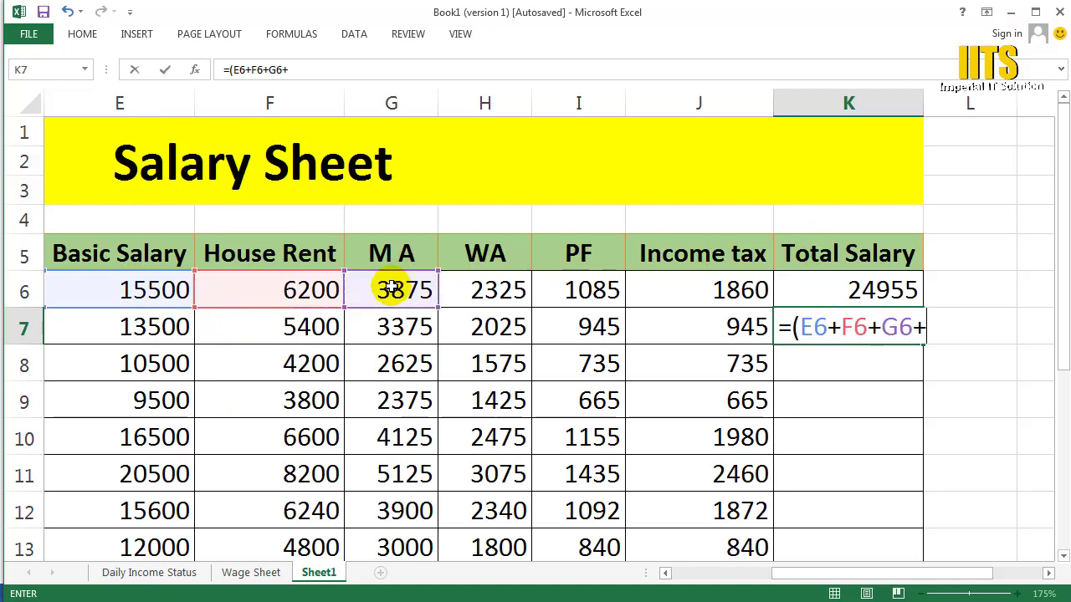
left_click(472, 284)
type(")-(")
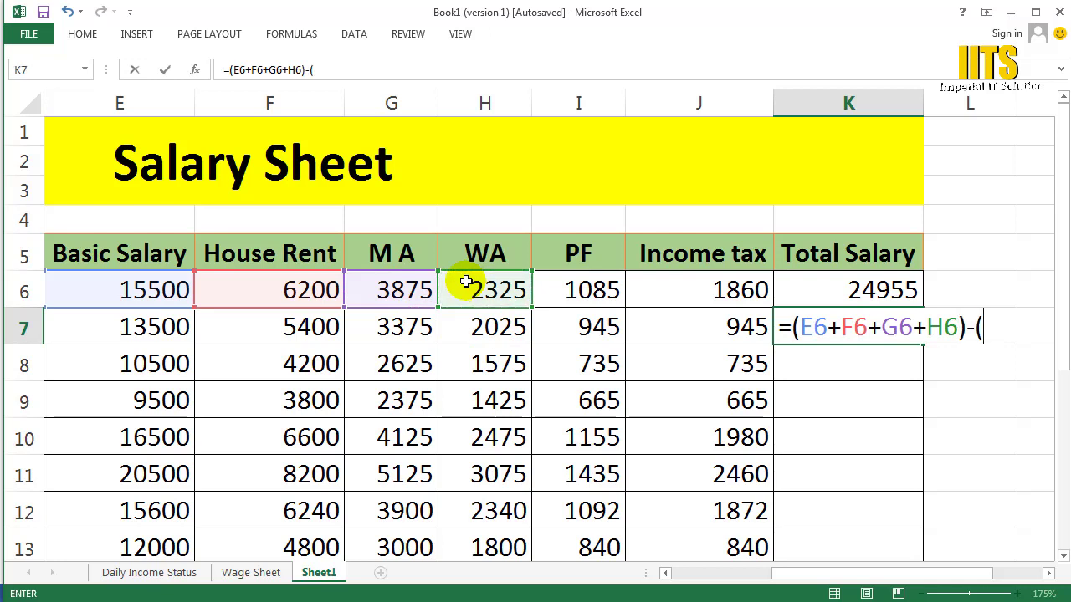
Step: Complete the K7 formula by subtracting (I6+J6), enter it, and reopen it to check its bracketed form
left_click(583, 287)
type("-")
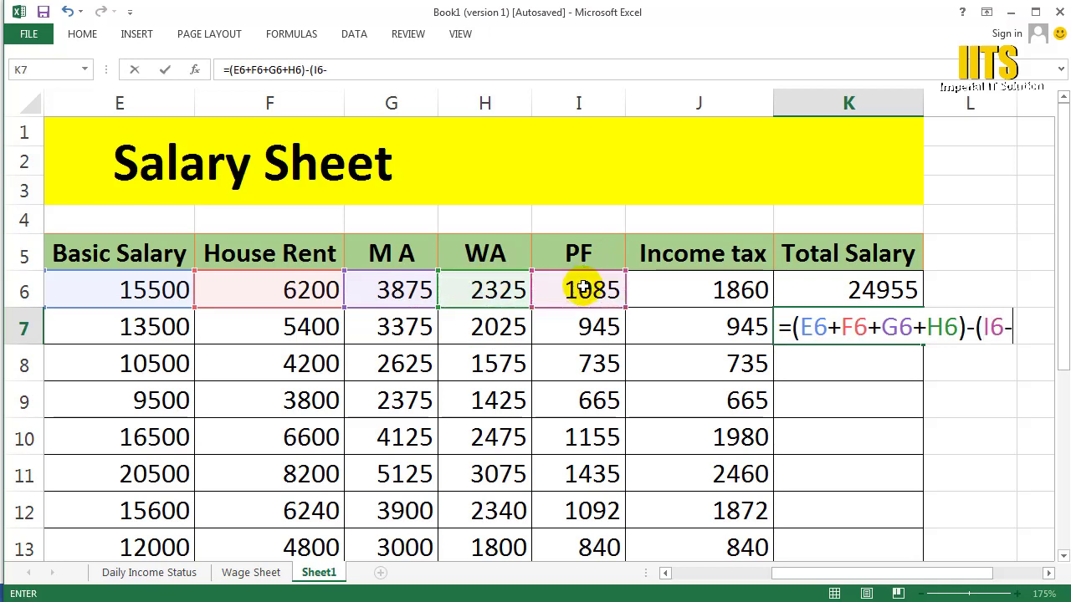
left_click(695, 284)
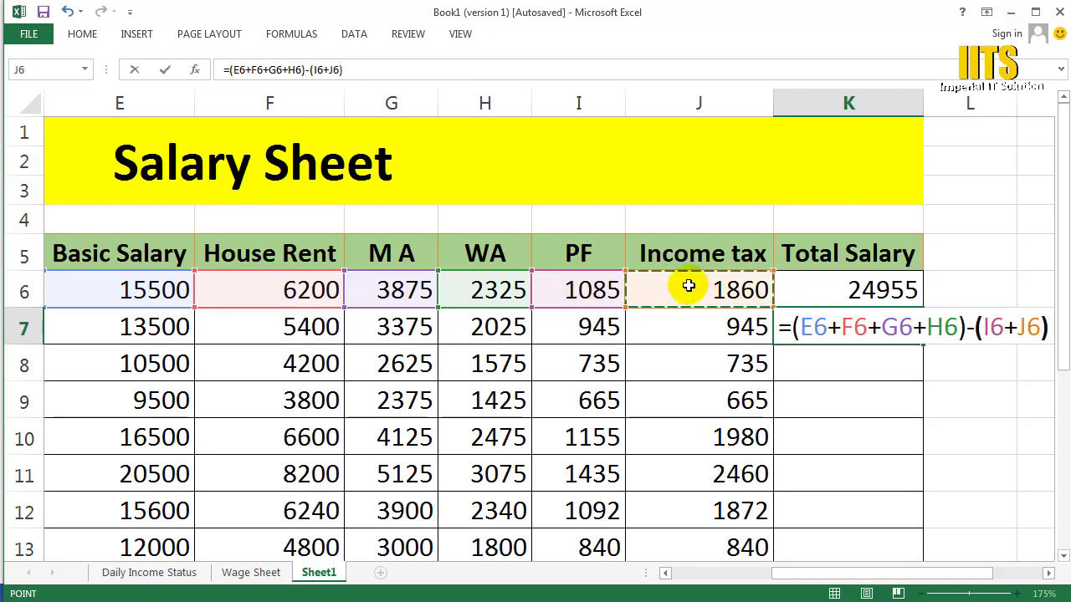
key("Return")
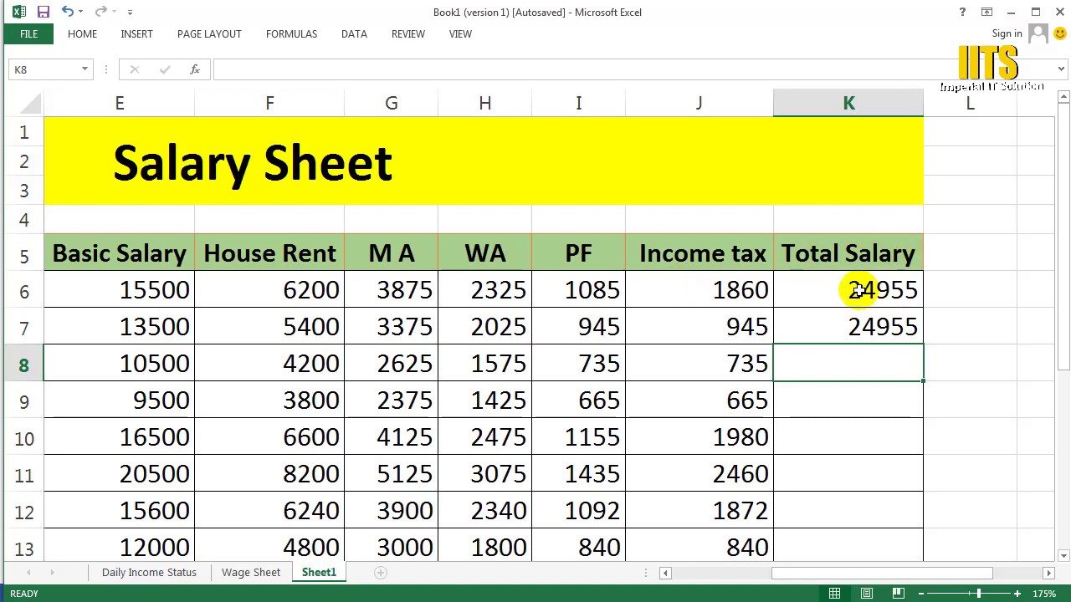
left_click(857, 322)
double_click(870, 327)
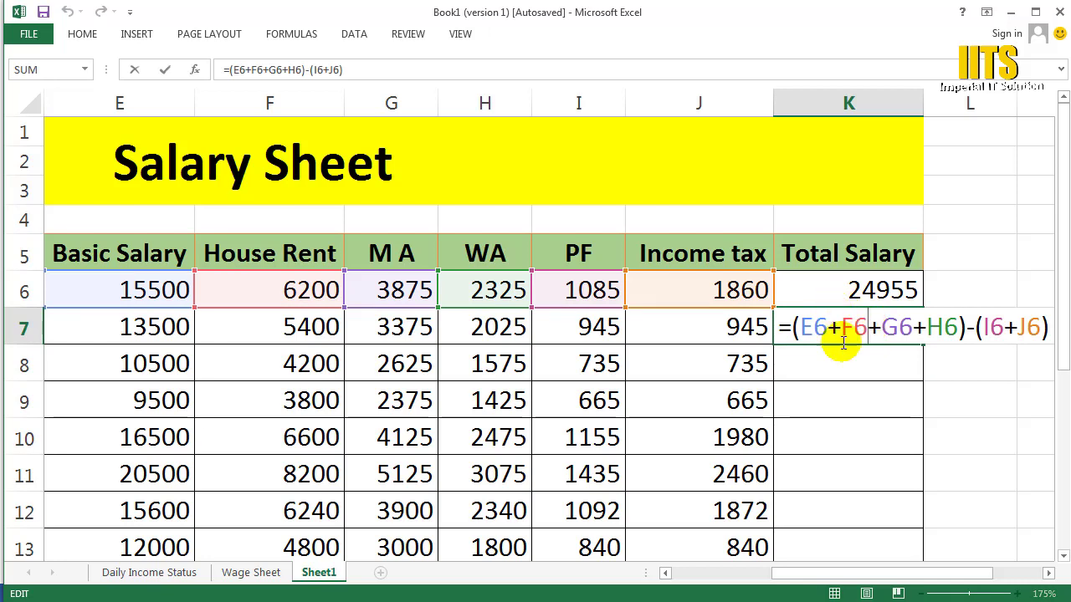
key("Escape")
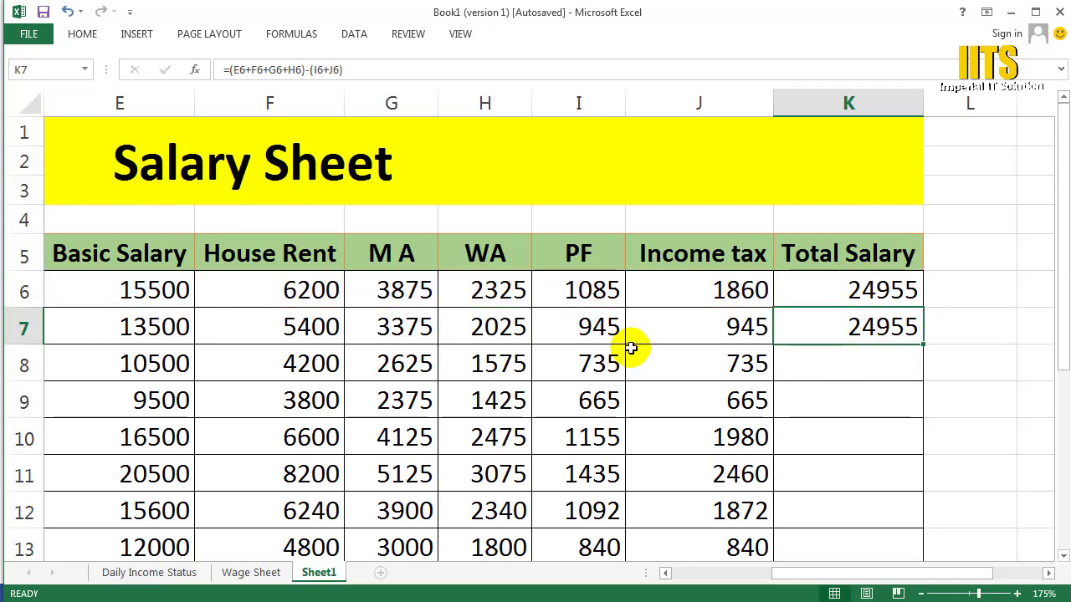
Step: Compare the bracketed total salary formula in K7 with the unbracketed formula in K6
double_click(851, 327)
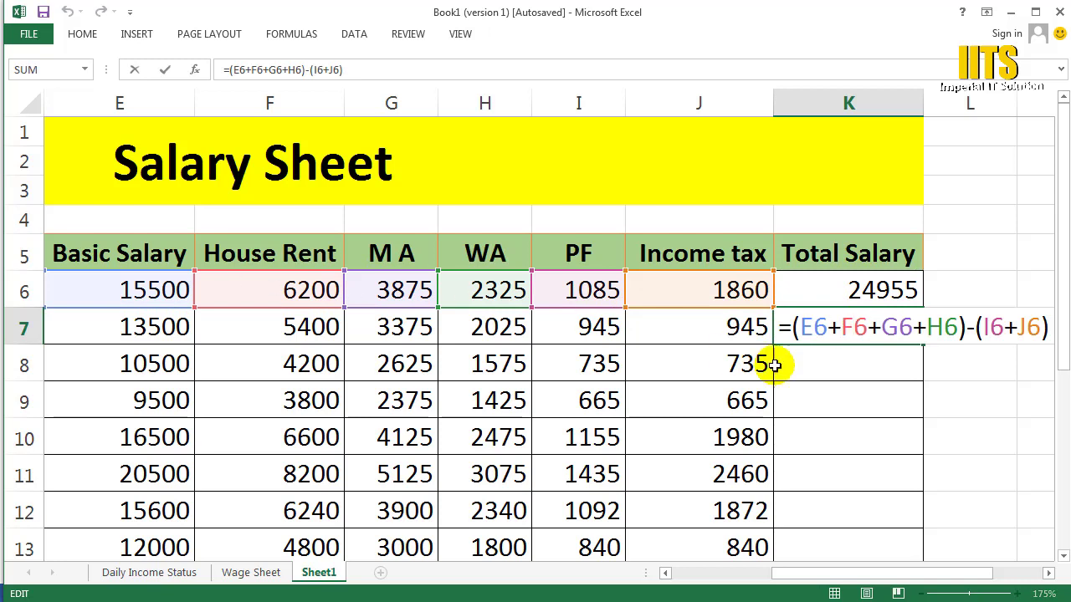
key("Return")
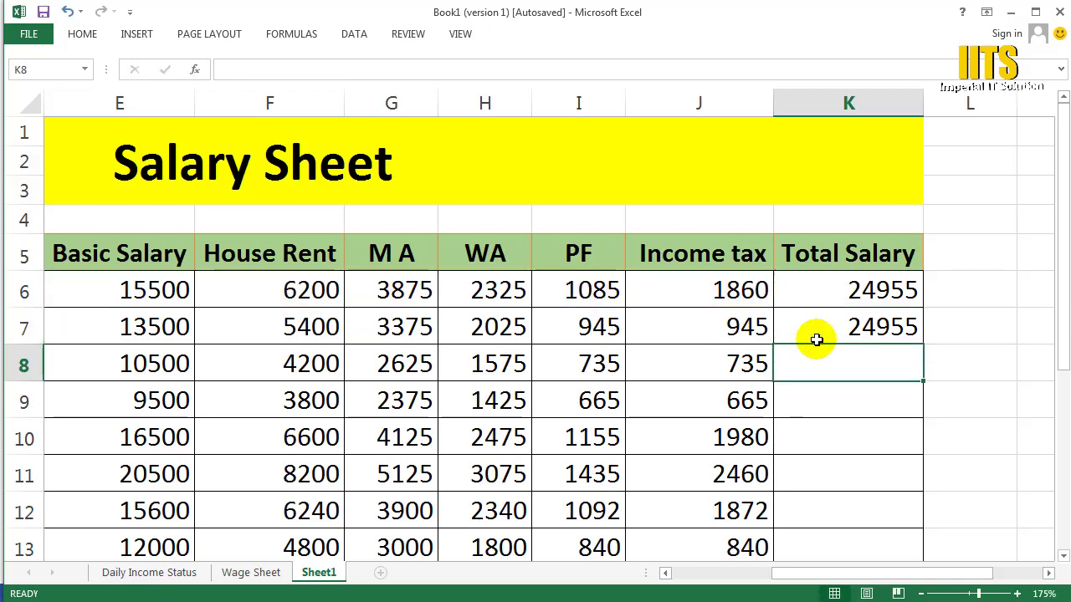
double_click(862, 290)
key("Escape")
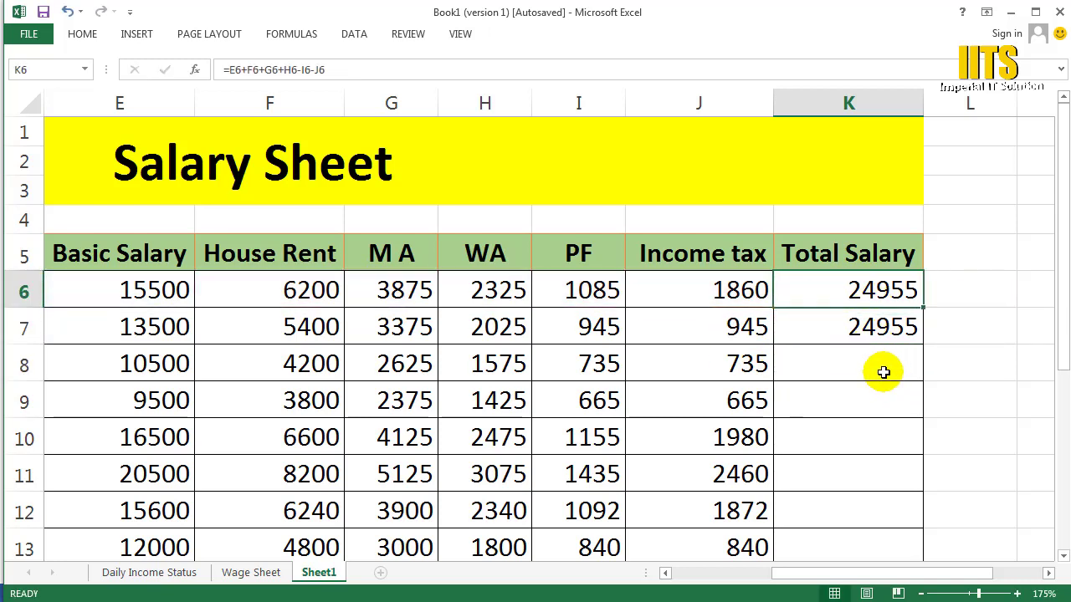
Step: Clear the alternative formula from K7 and fill the K6 total salary formula down through K20
left_click(870, 336)
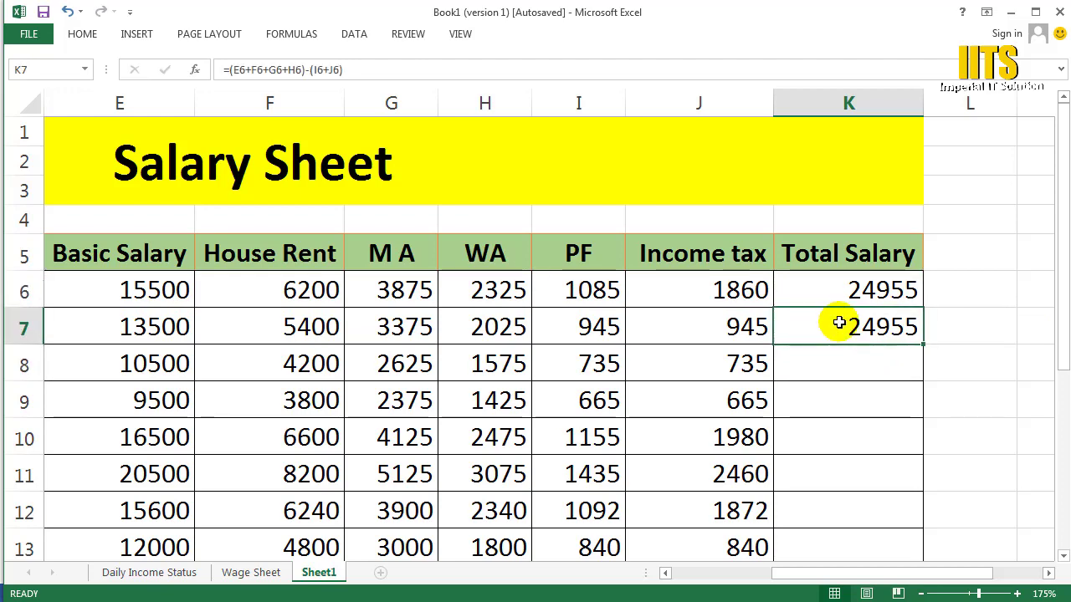
key("Delete")
left_click(808, 293)
left_click_drag(925, 310, 922, 516)
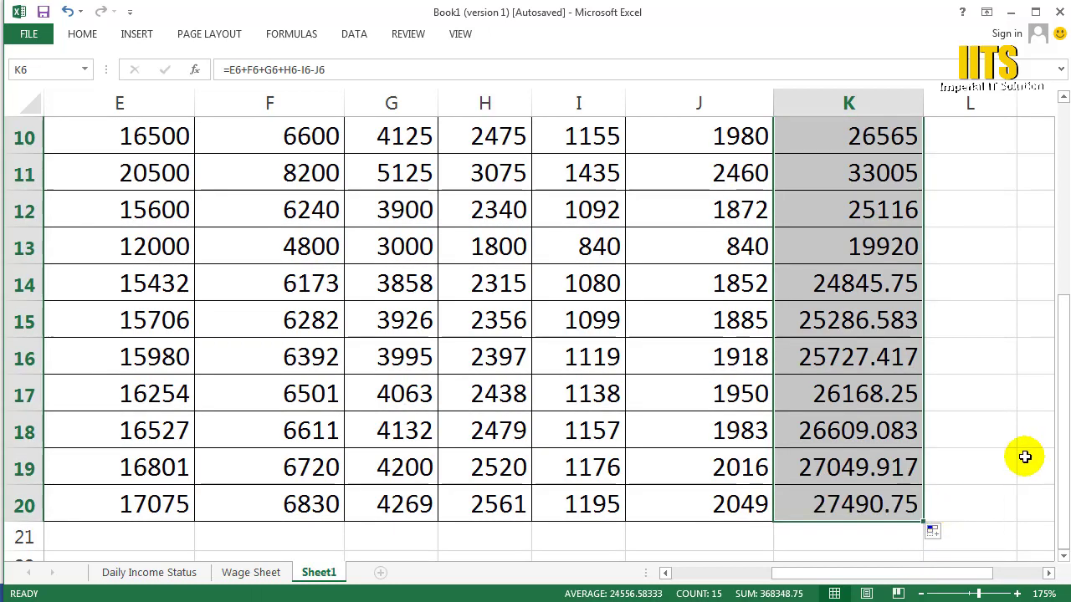
Step: Open the copied total salary formula in K14 and re-enter it as it is
left_click(817, 284)
double_click(818, 284)
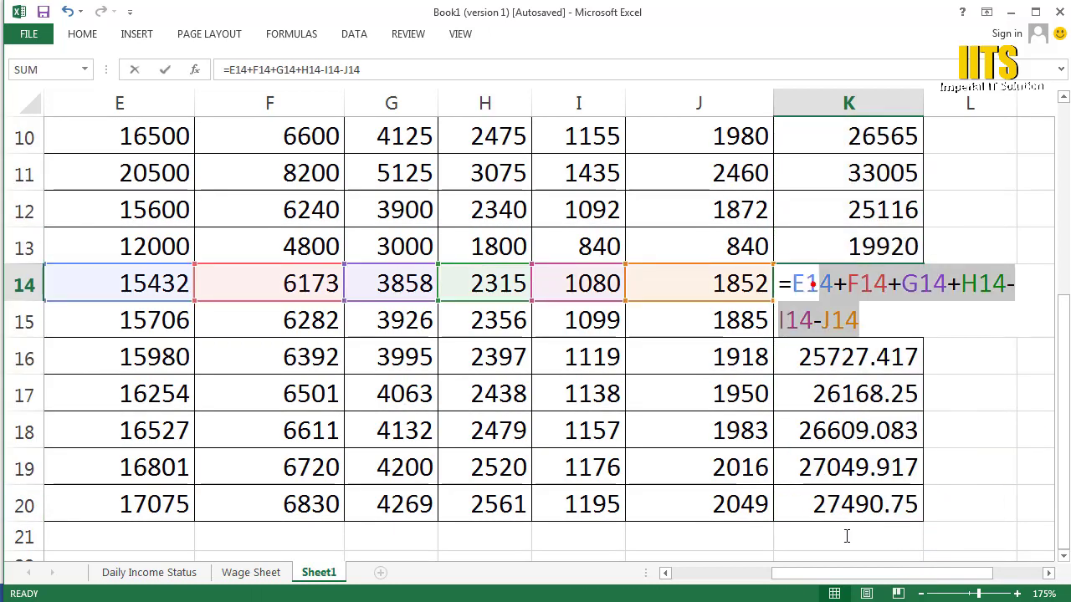
left_click(933, 435)
Step: Display the total salaries in K15:K20 as whole numbers without decimal places
left_click_drag(815, 322, 850, 505)
left_click(82, 33)
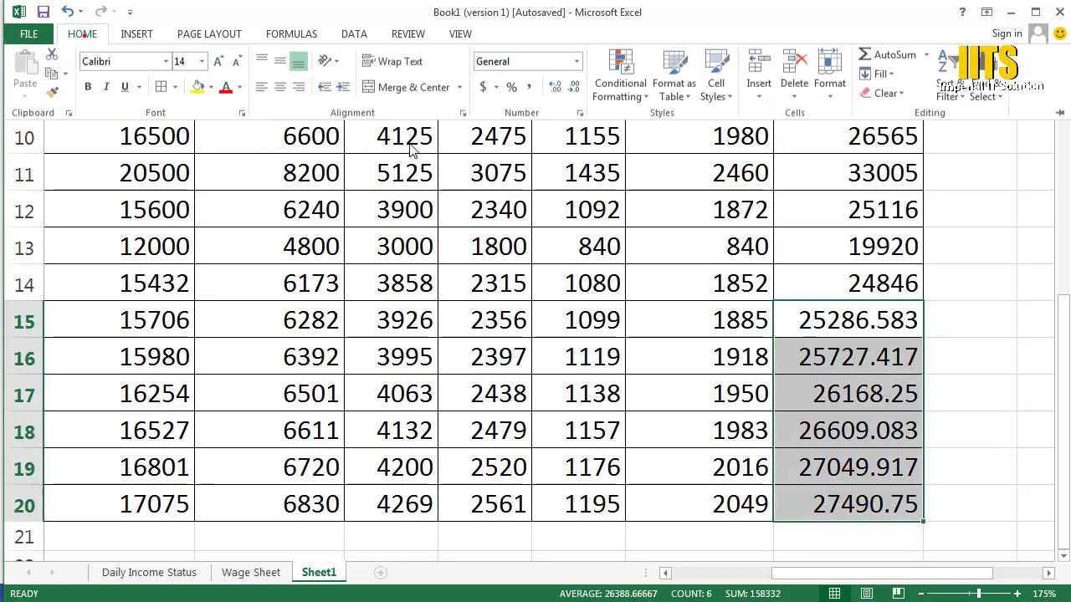
left_click(577, 90)
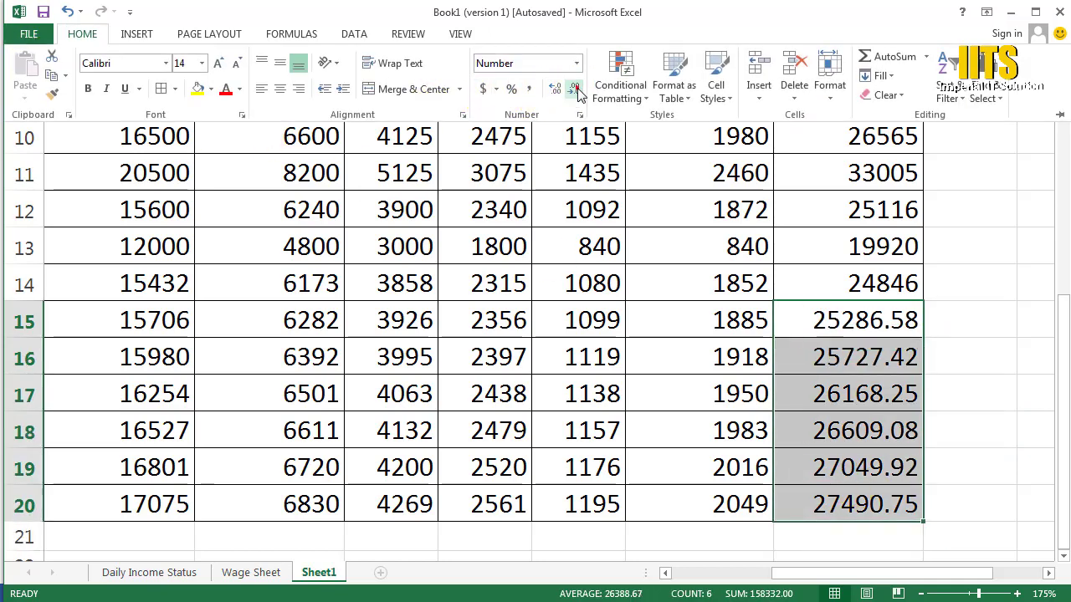
left_click(576, 90)
left_click(576, 89)
left_click(997, 309)
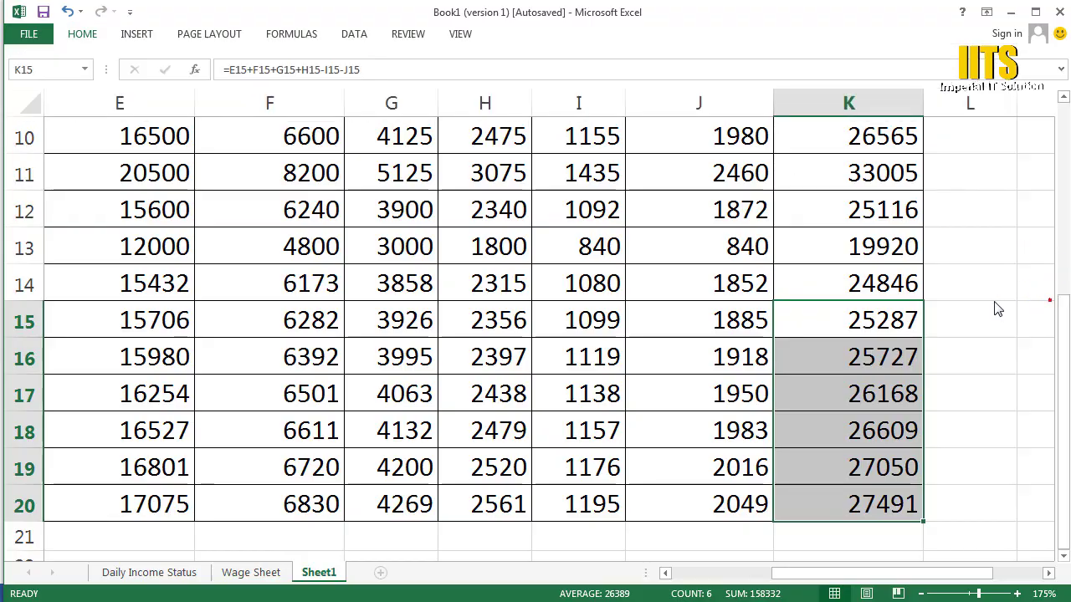
left_click(997, 310)
Step: Review the finished sheet's basic salaries and the row 6 formulas for house rent, M A, WA, income tax and total salary
scroll(855, 261, "down", 2)
scroll(850, 273, "down", 5)
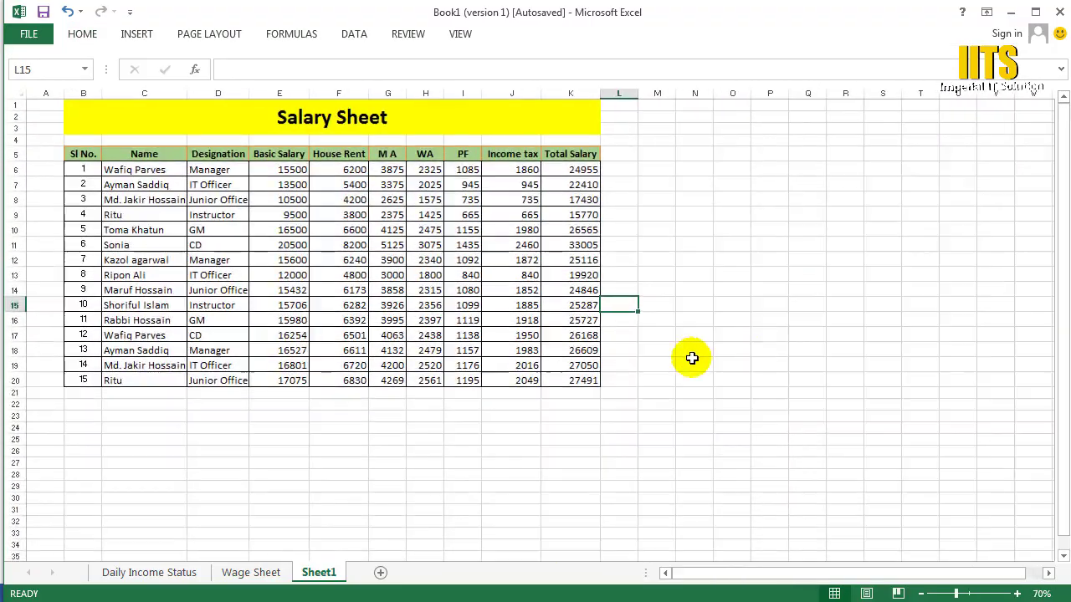
scroll(418, 364, "up", 4)
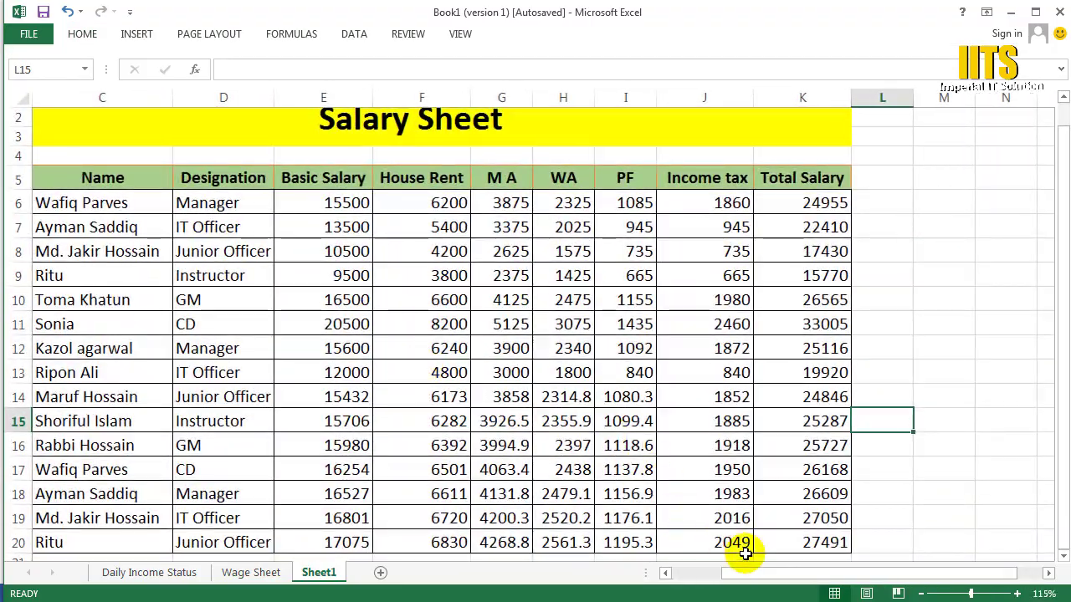
left_click_drag(760, 574, 686, 574)
scroll(557, 438, "up", 1)
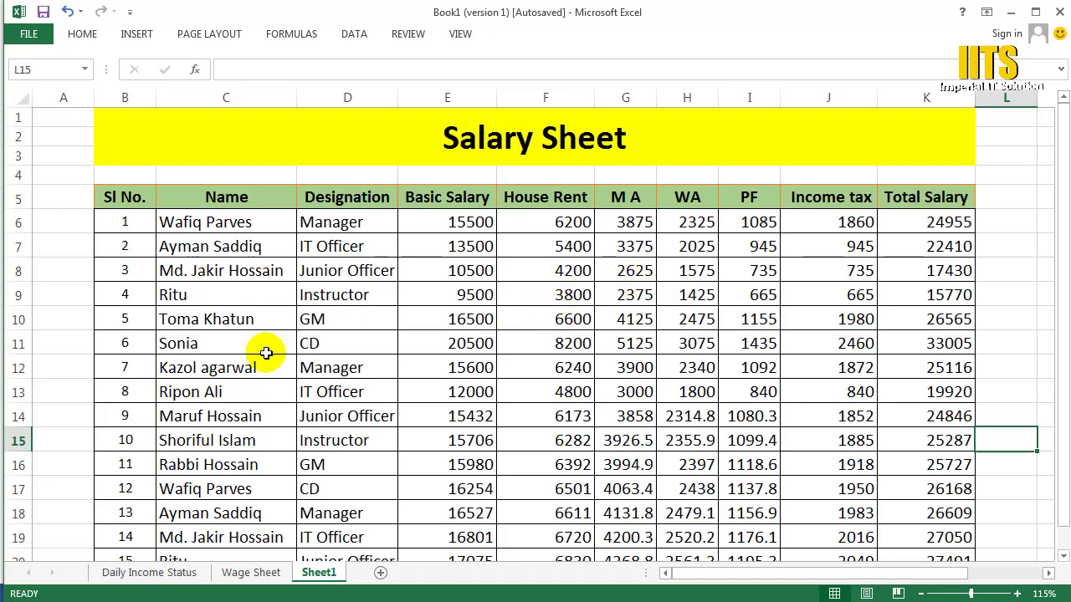
left_click(432, 223)
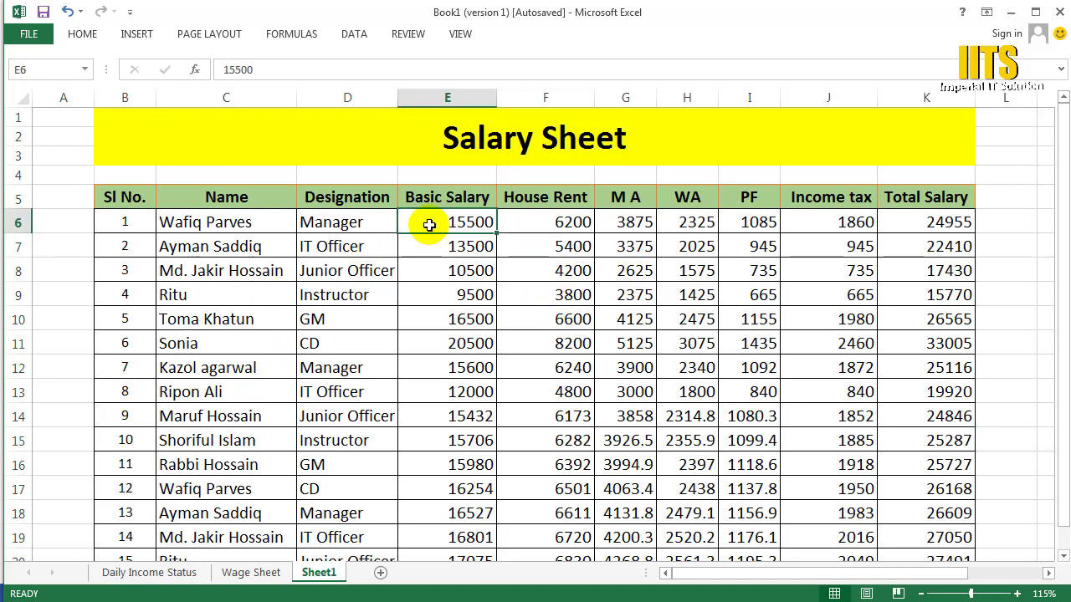
left_click_drag(430, 222, 430, 419)
left_click(533, 216)
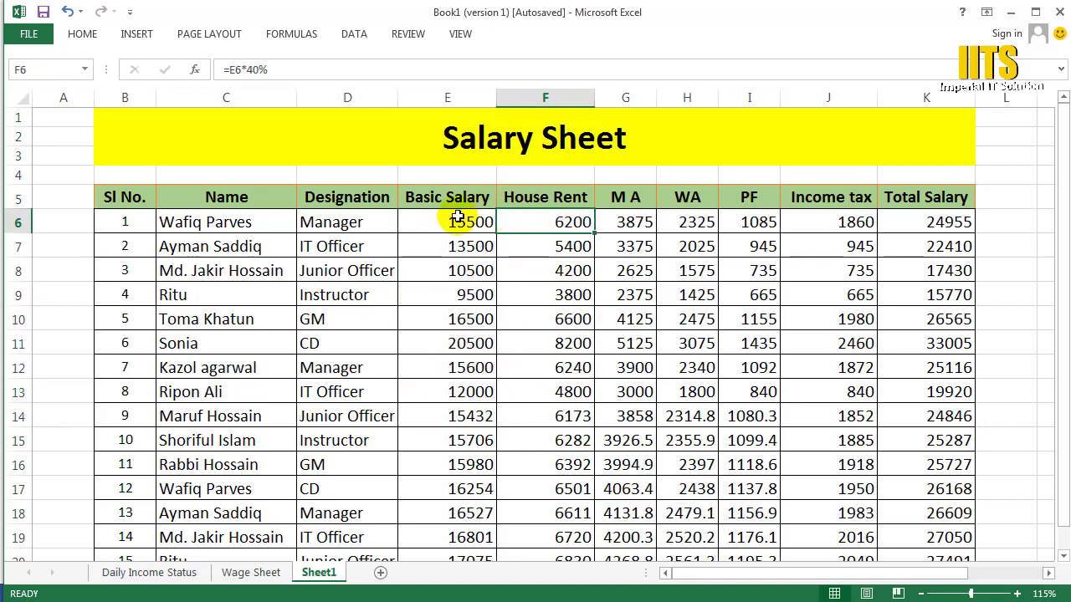
left_click(552, 224)
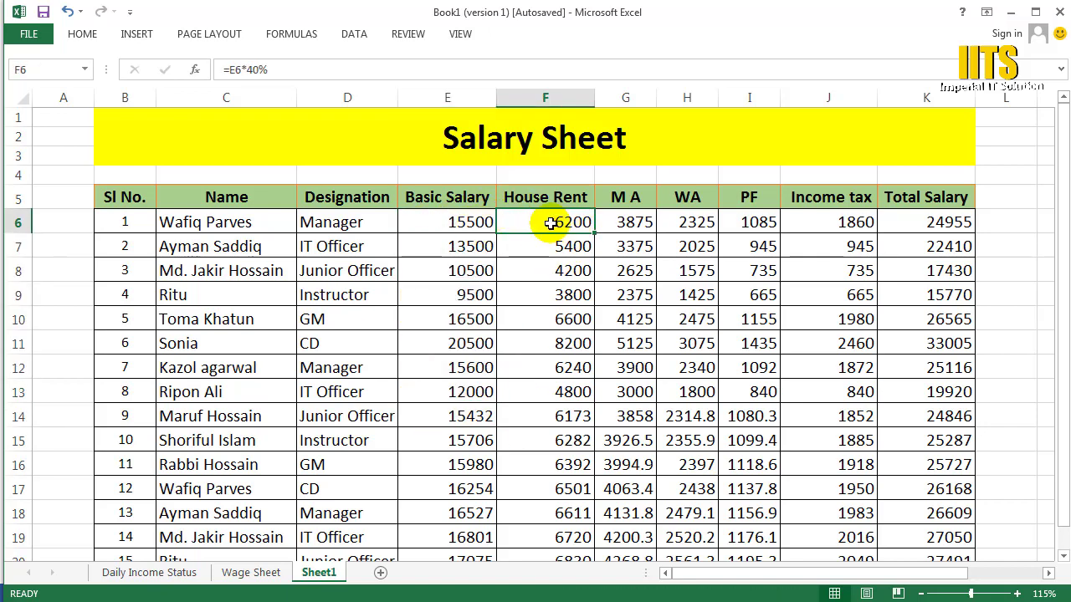
left_click(617, 221)
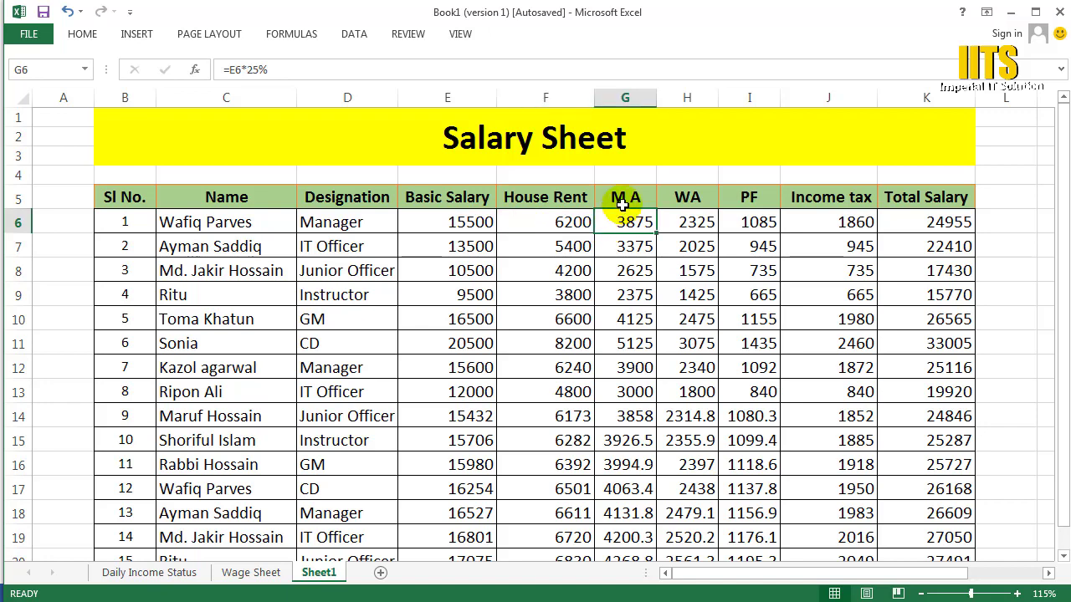
left_click(691, 219)
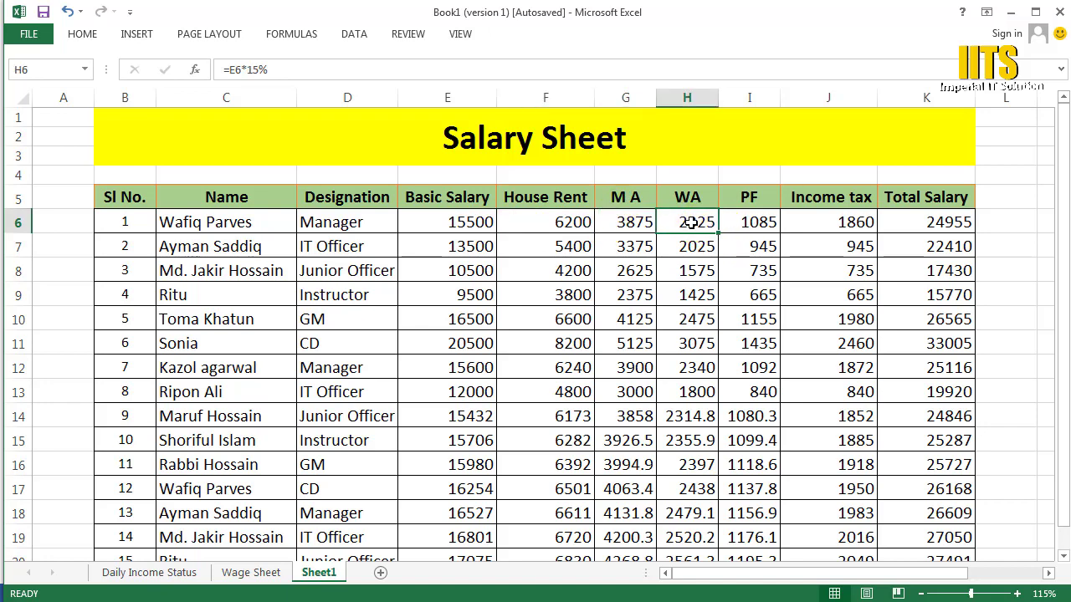
left_click(774, 226)
left_click(814, 226)
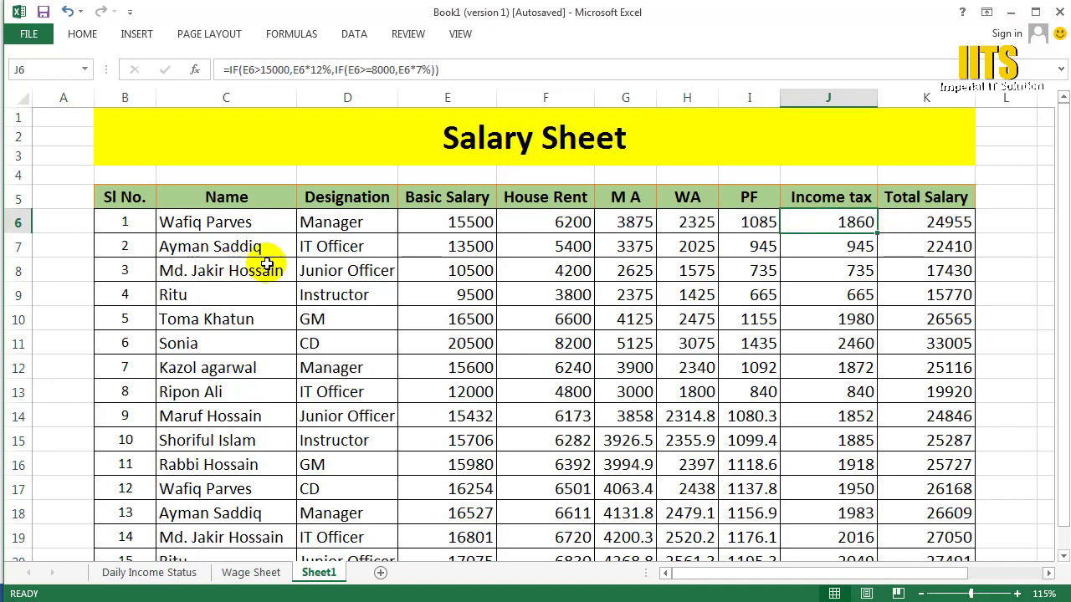
left_click(924, 224)
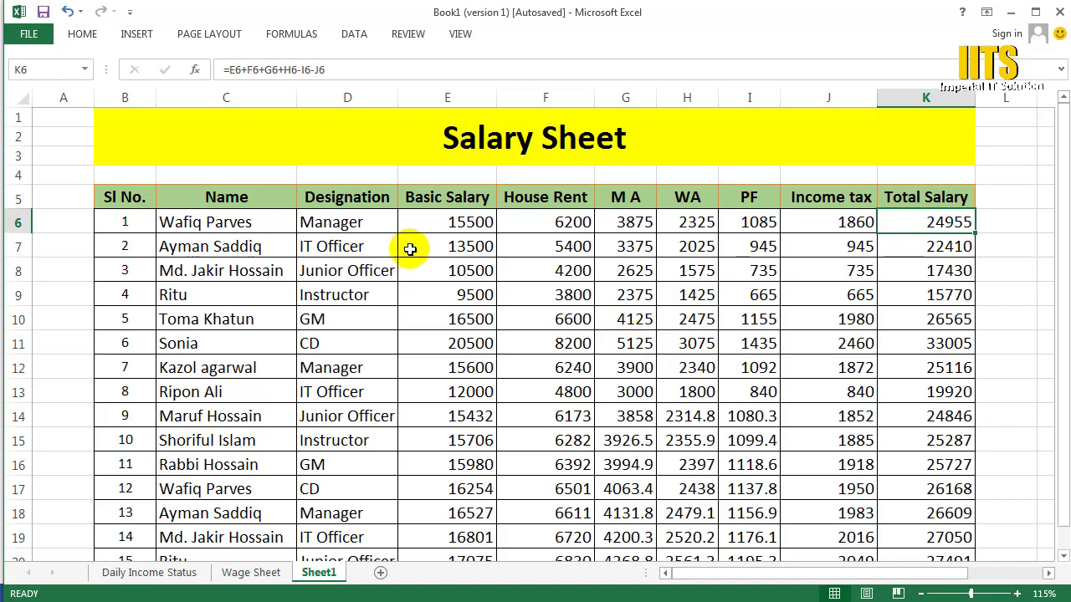
Step: Examine the first basic salary in E6 and the House Rent, M A and WA column headings
left_click(460, 219)
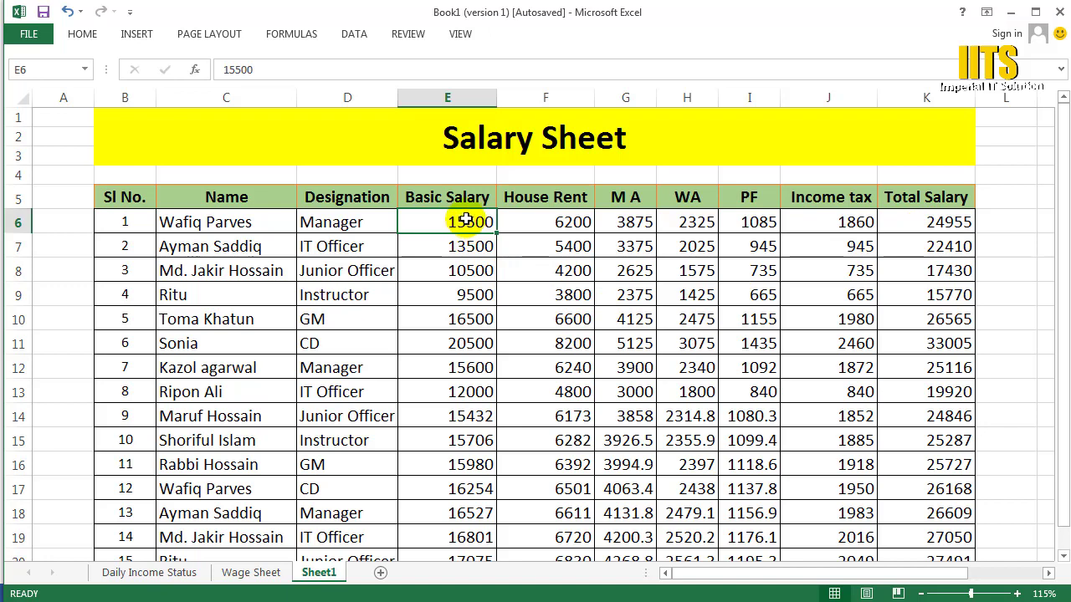
left_click(543, 199)
left_click(630, 201)
left_click(698, 202)
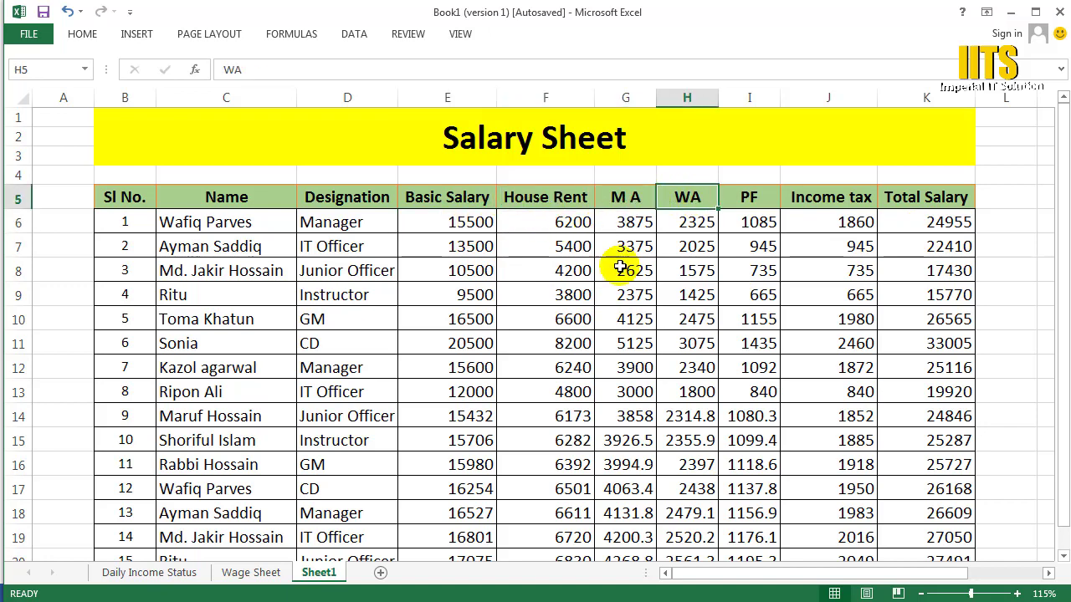